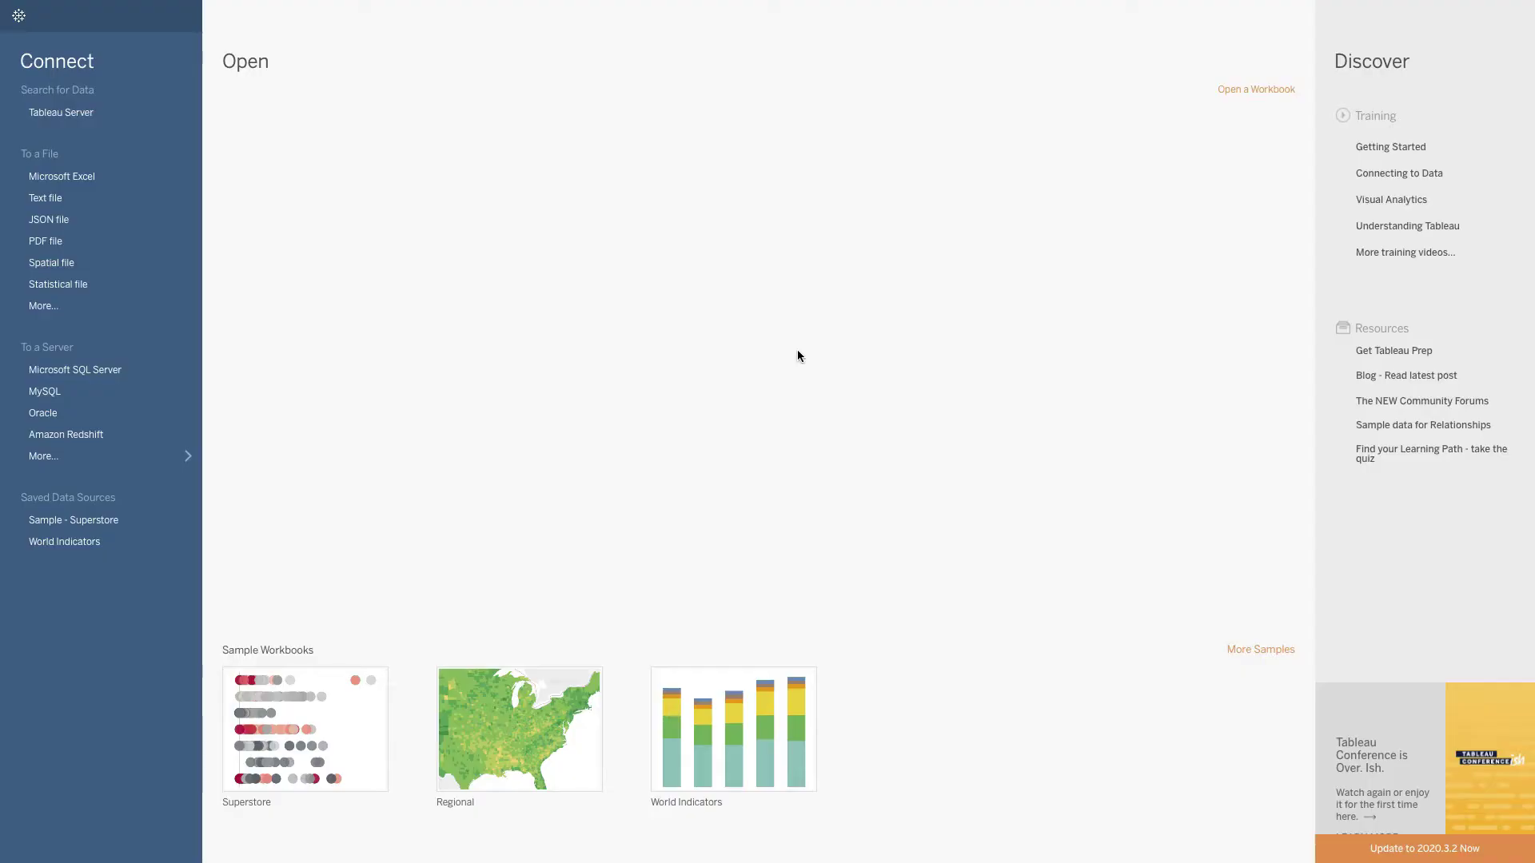
# Step: Open a new workbook on Sample - Superstore and start a new calculated field
pyautogui.click(132, 525)
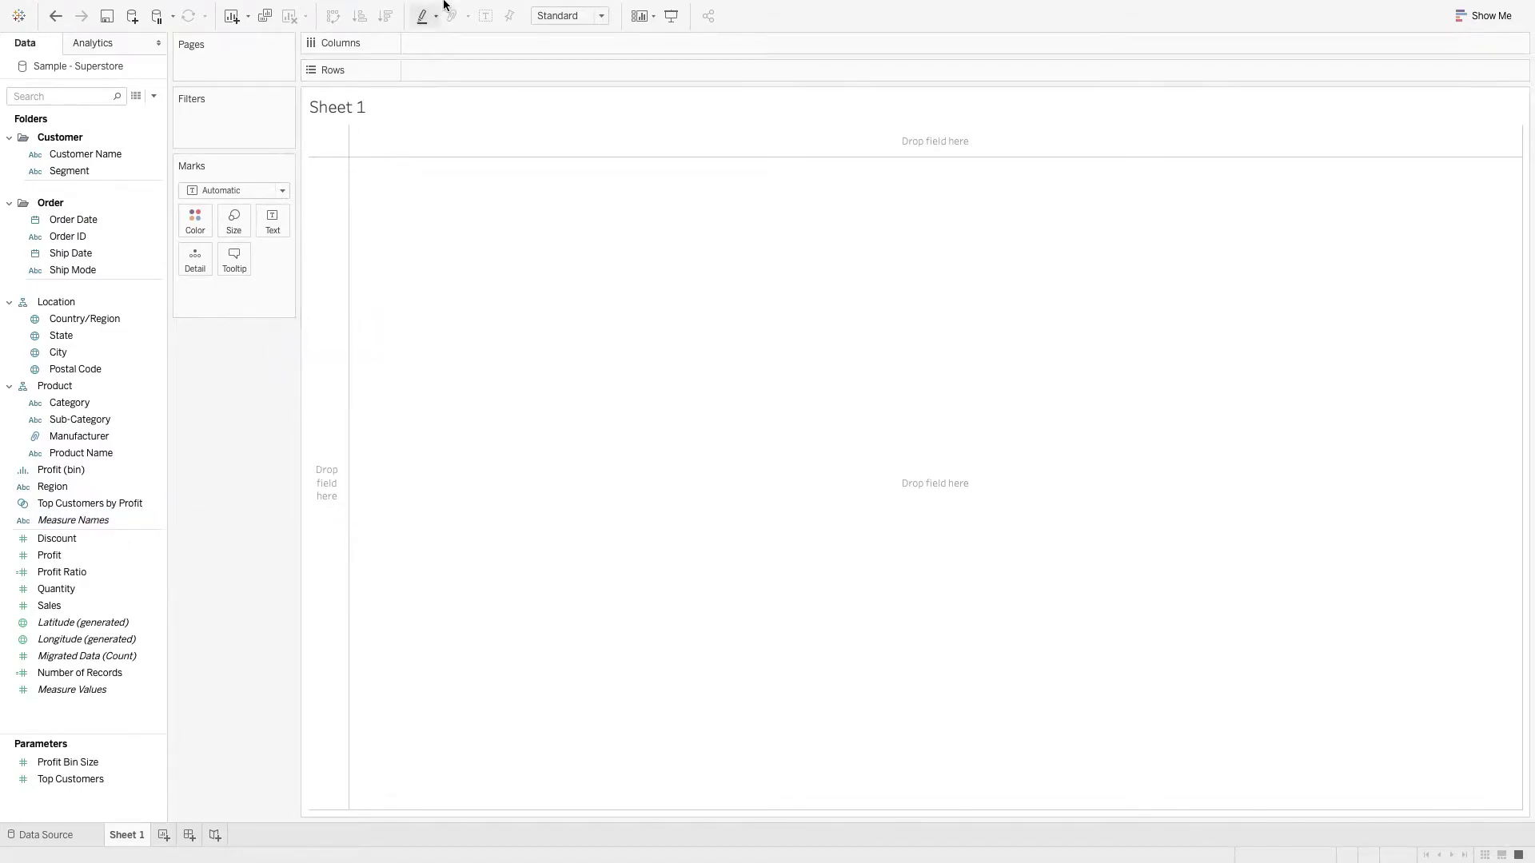
pyautogui.moveTo(450, 4)
pyautogui.click(390, 10)
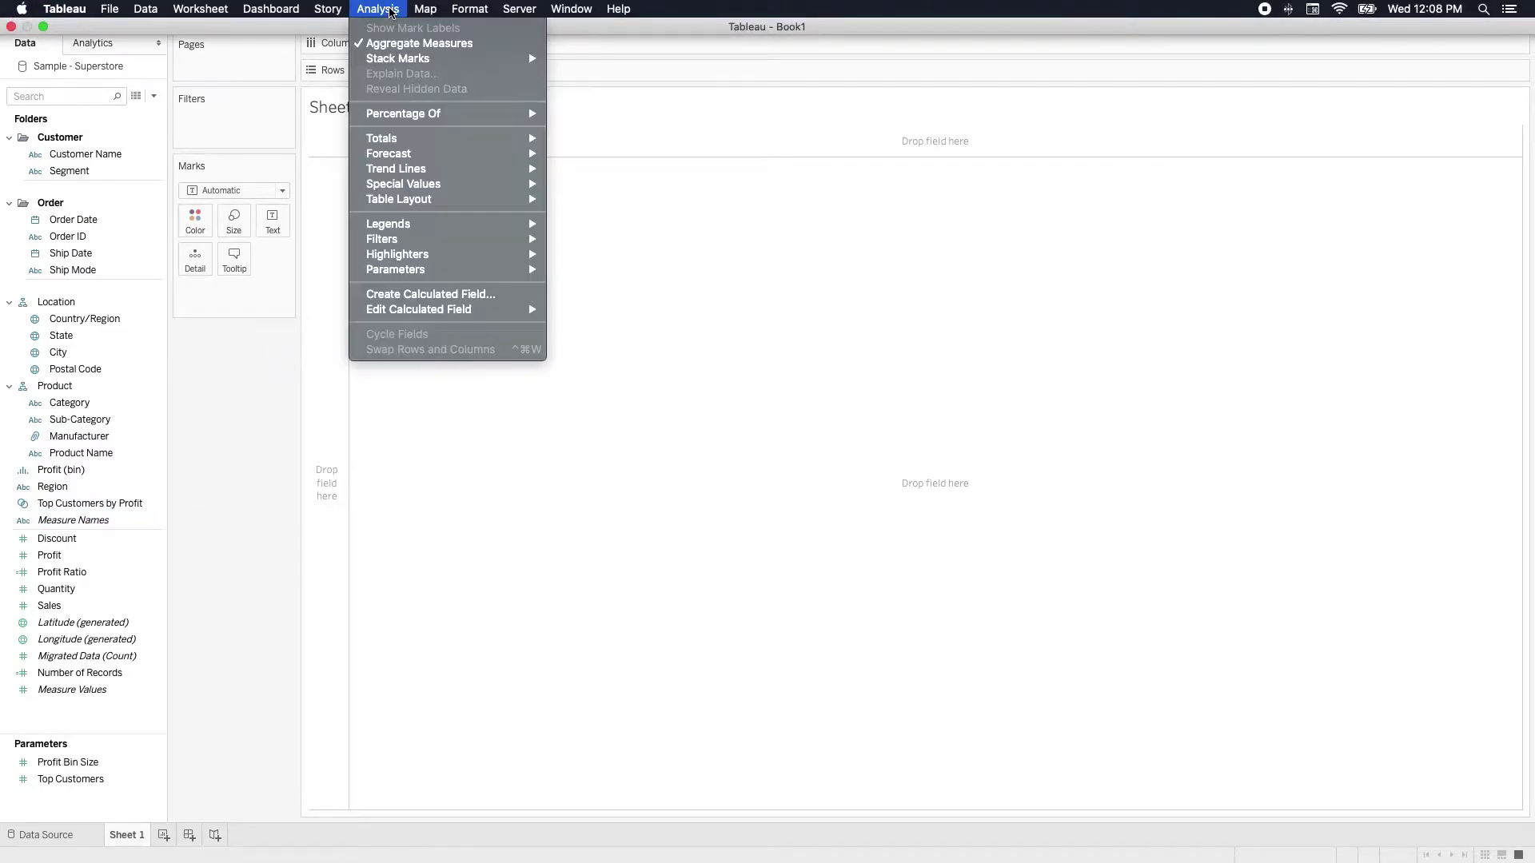
pyautogui.click(425, 296)
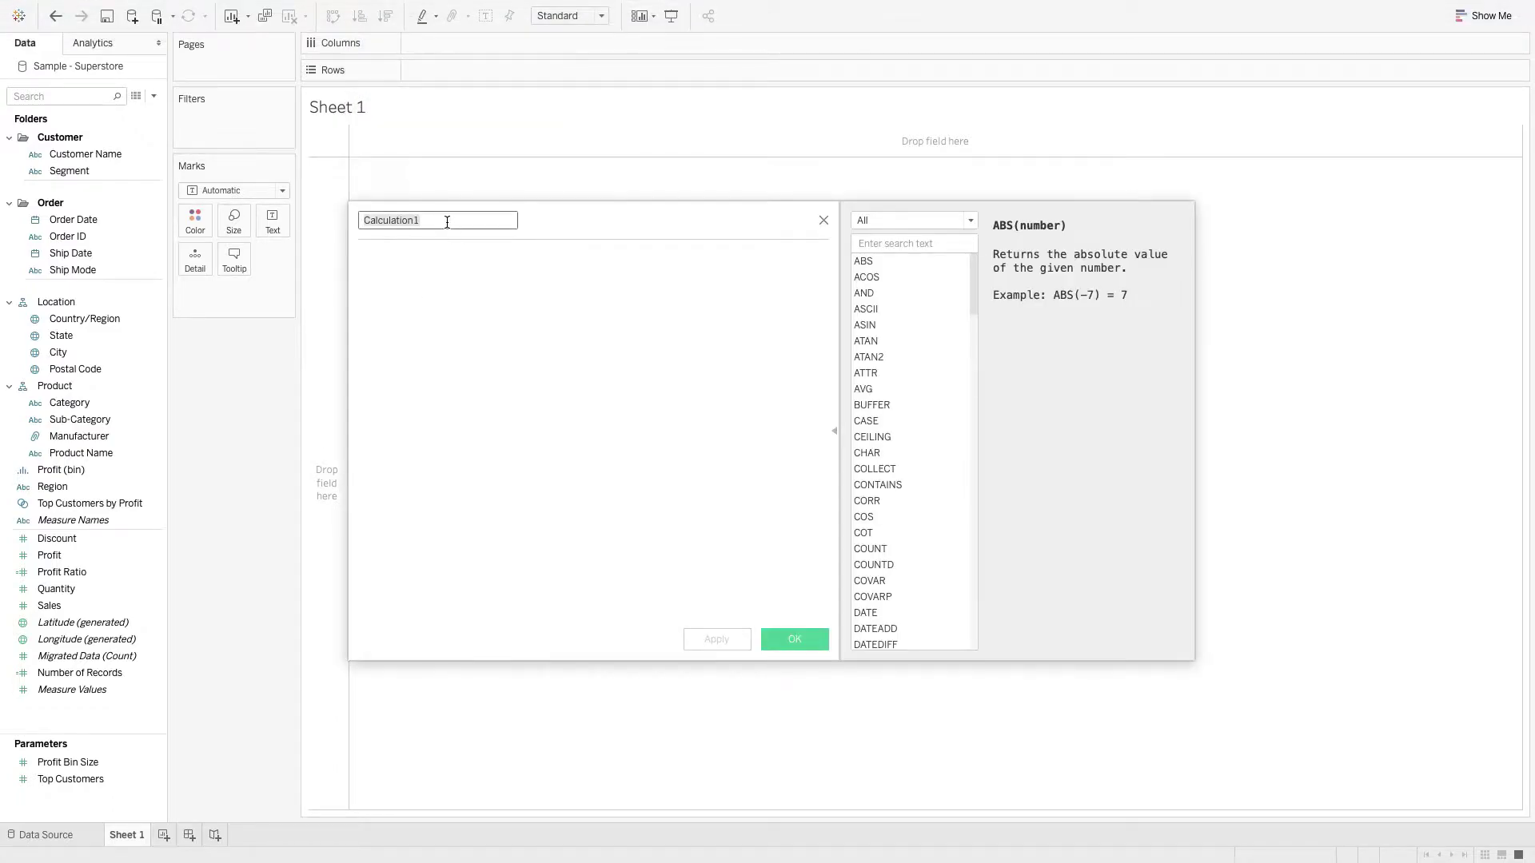
# Step: Name the calculation Progress Shadow, define it as MIN(1.), and save it
pyautogui.click(456, 222)
pyautogui.doubleClick(458, 222)
pyautogui.press('BackSpace')
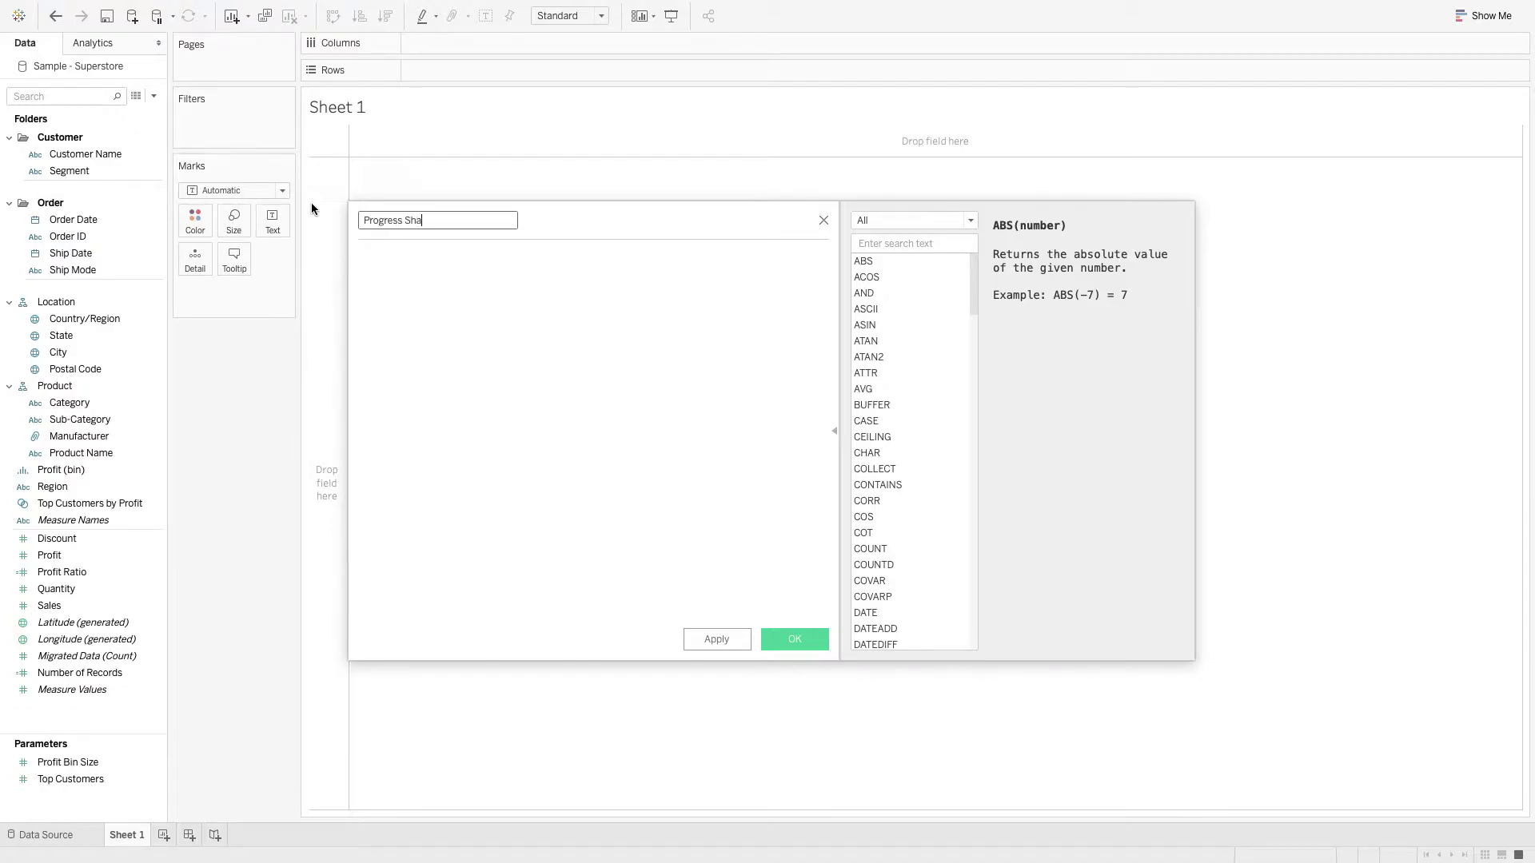
pyautogui.click(422, 298)
pyautogui.write('MIN')
pyautogui.press('Return')
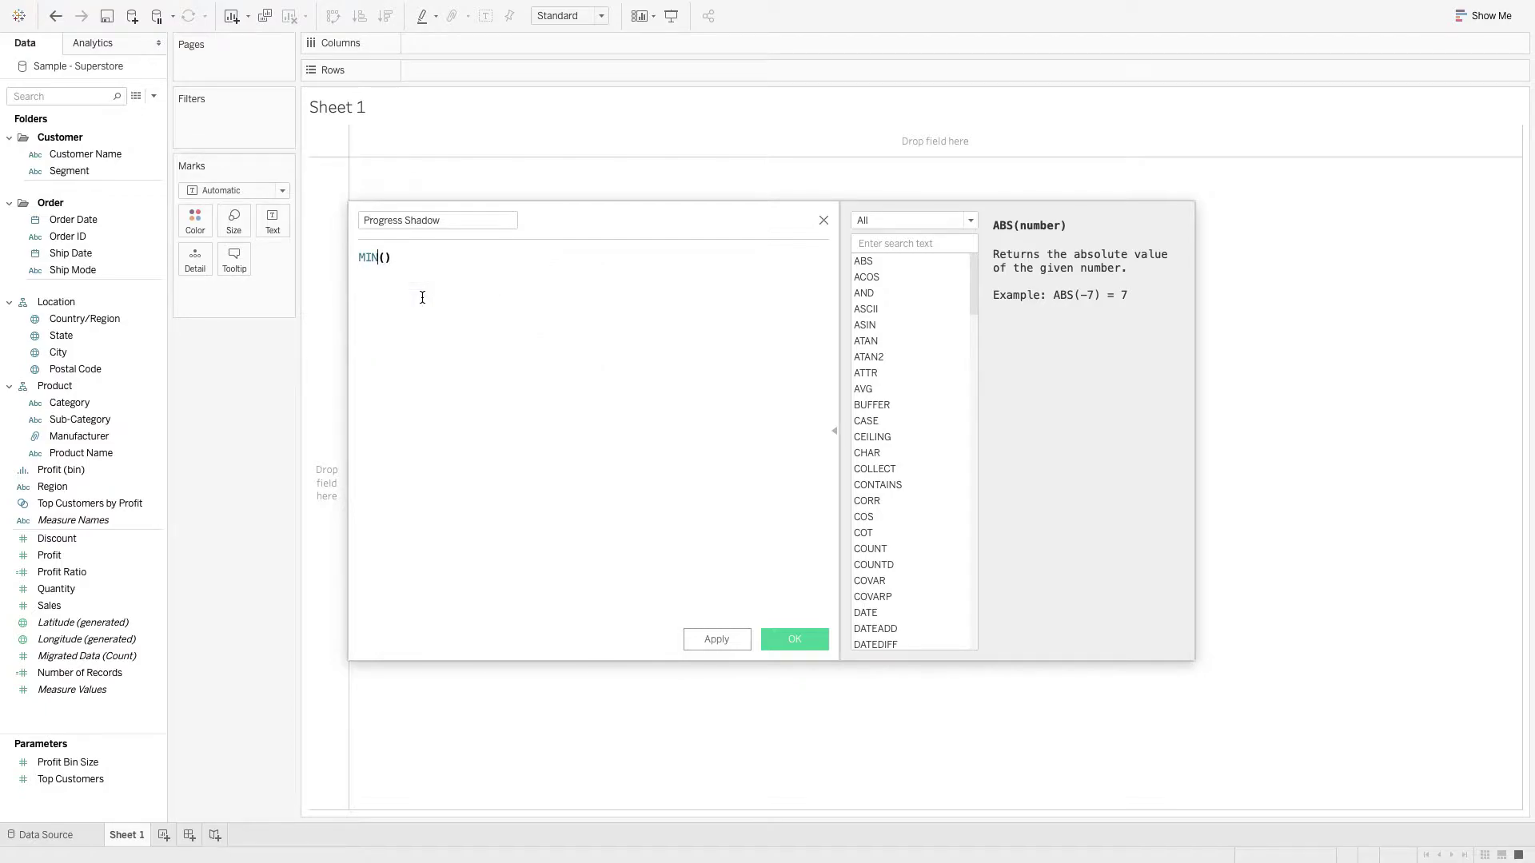
pyautogui.write('1.0')
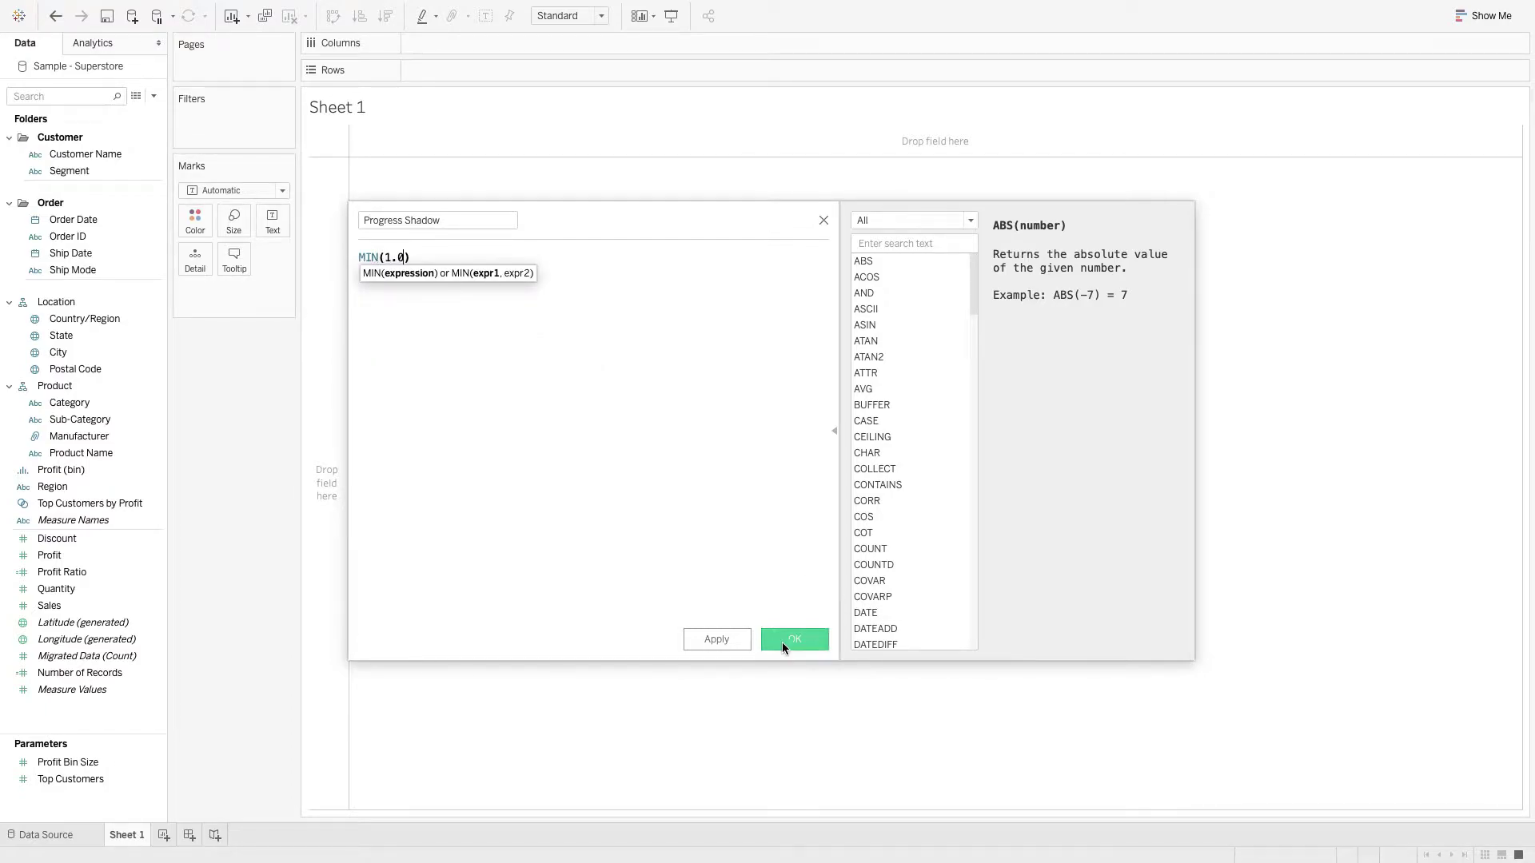
pyautogui.click(782, 641)
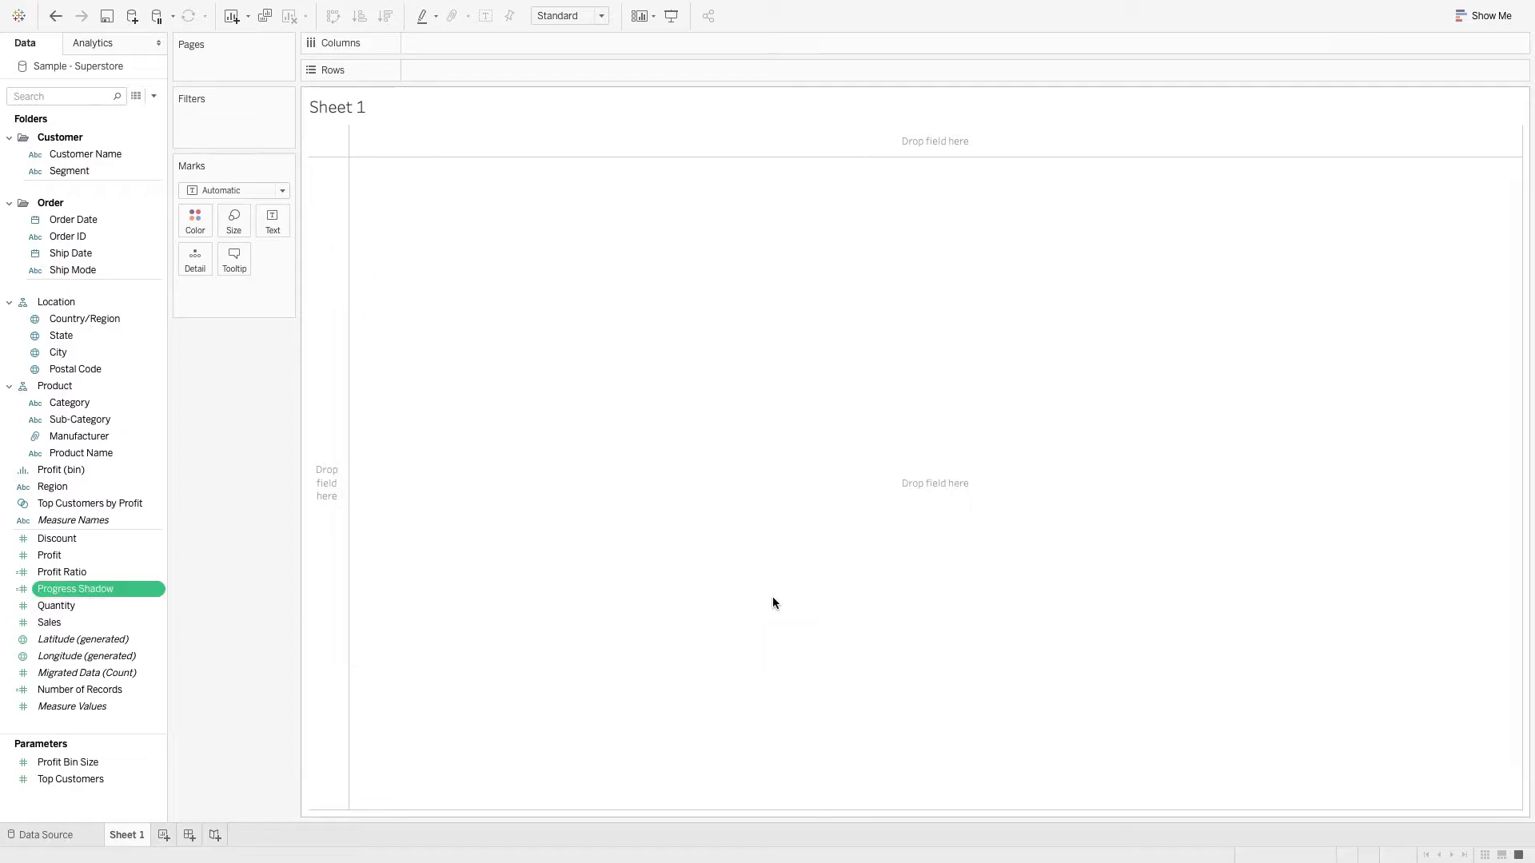
# Step: Set Progress Shadow's default number format to Percentage with 0 decimal places
pyautogui.rightClick(83, 596)
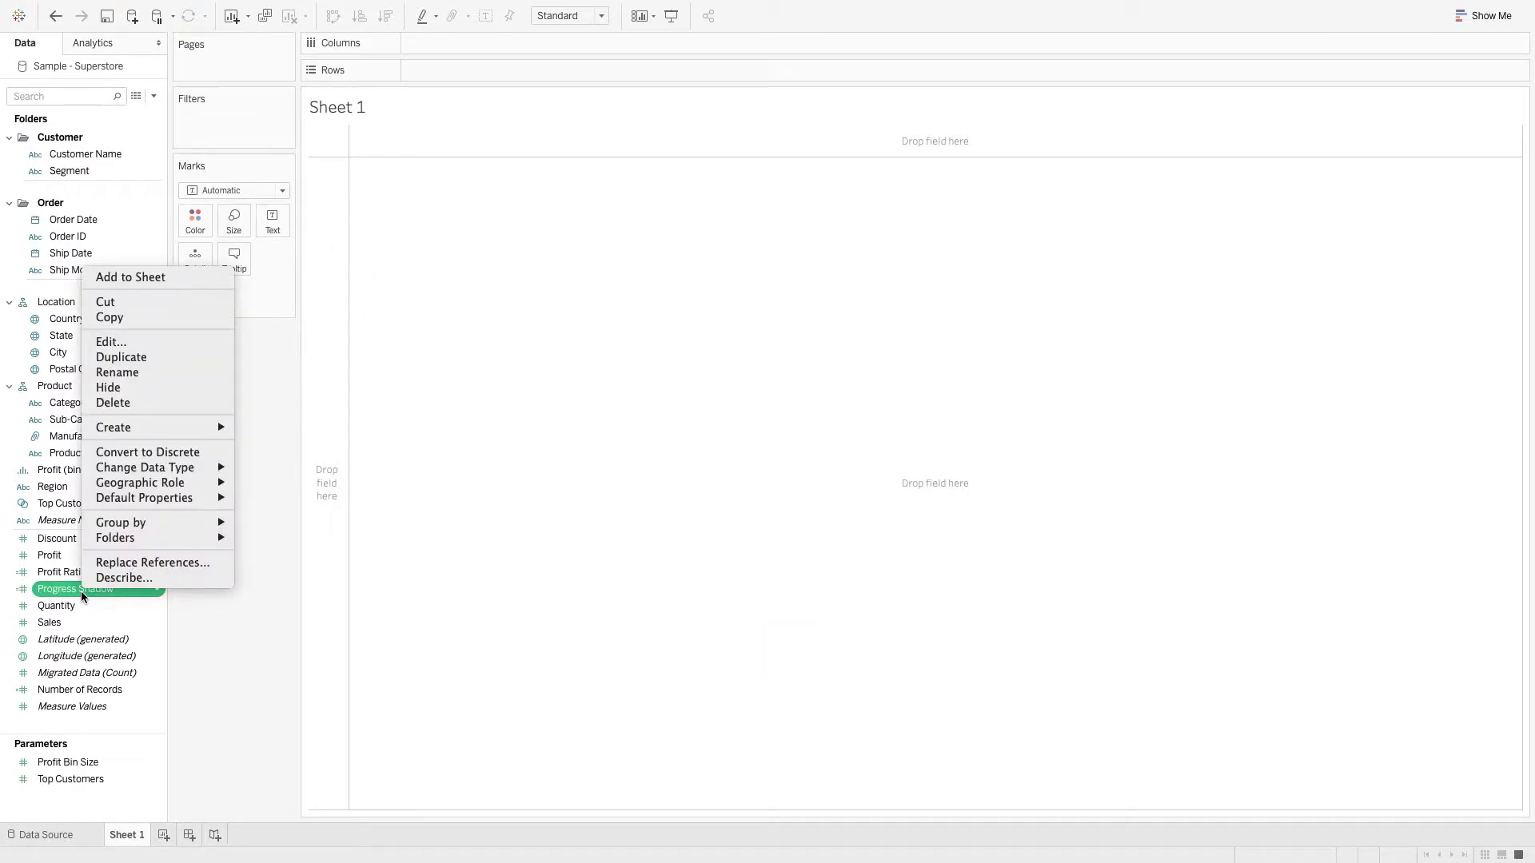
pyautogui.moveTo(183, 501)
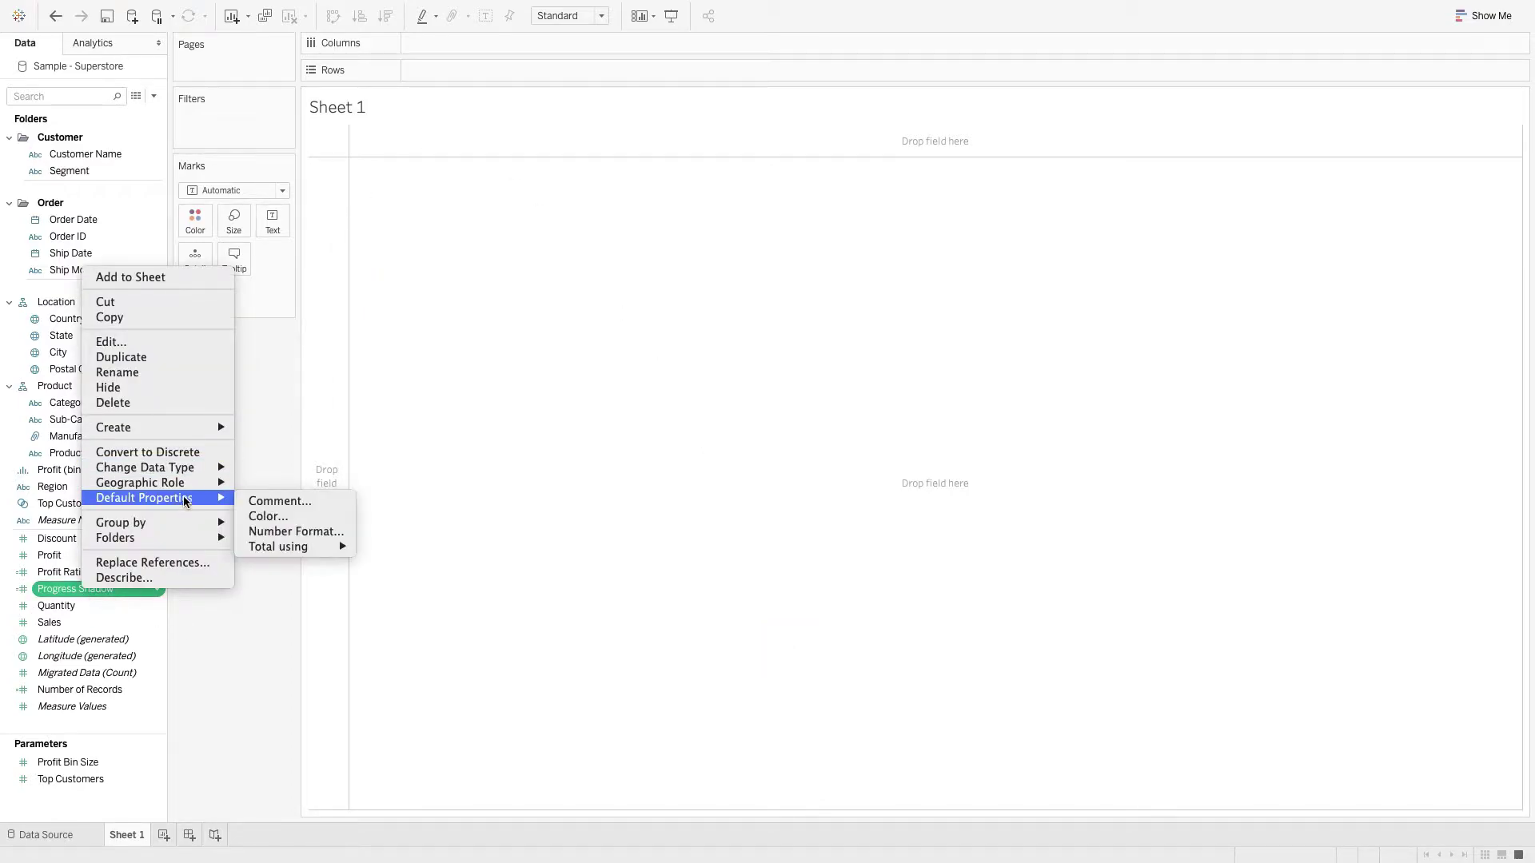
pyautogui.click(280, 531)
pyautogui.click(634, 416)
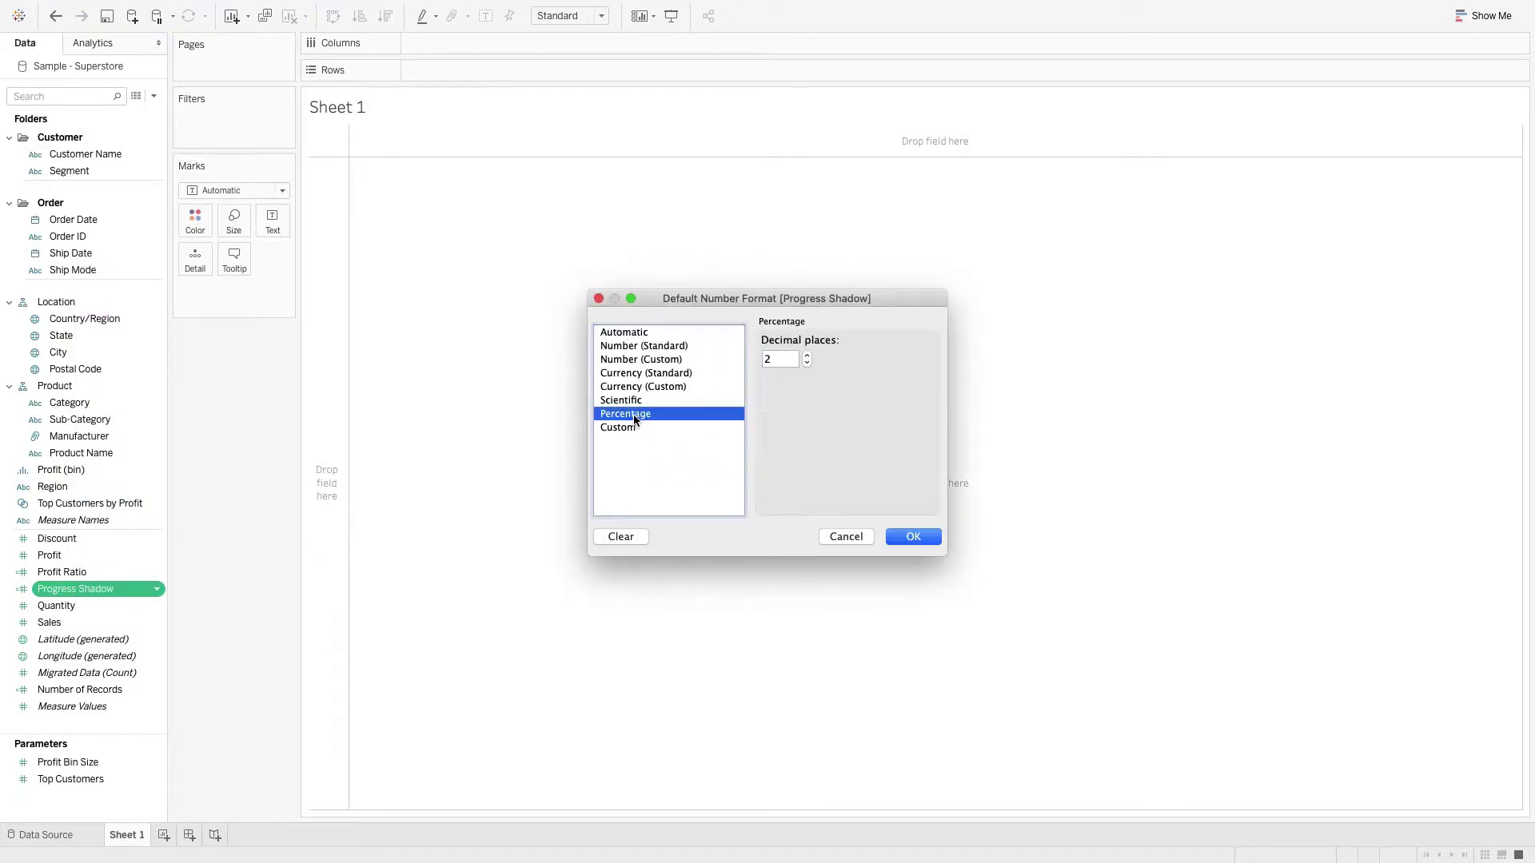
pyautogui.click(807, 364)
pyautogui.click(807, 364)
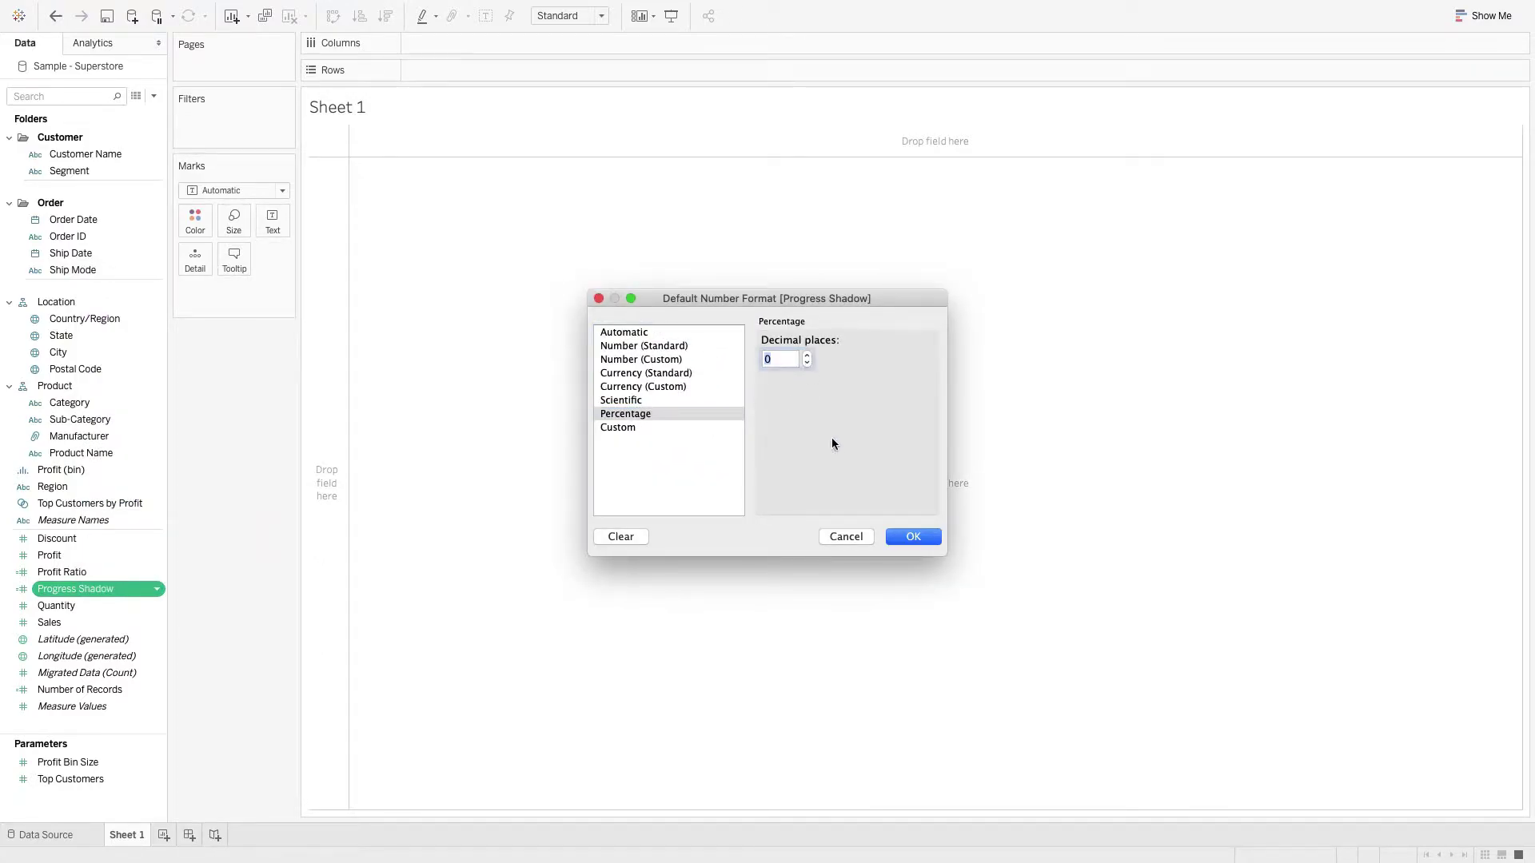
# Step: Confirm the format, then put Progress Shadow on Columns and Sub-Category on Rows
pyautogui.click(920, 537)
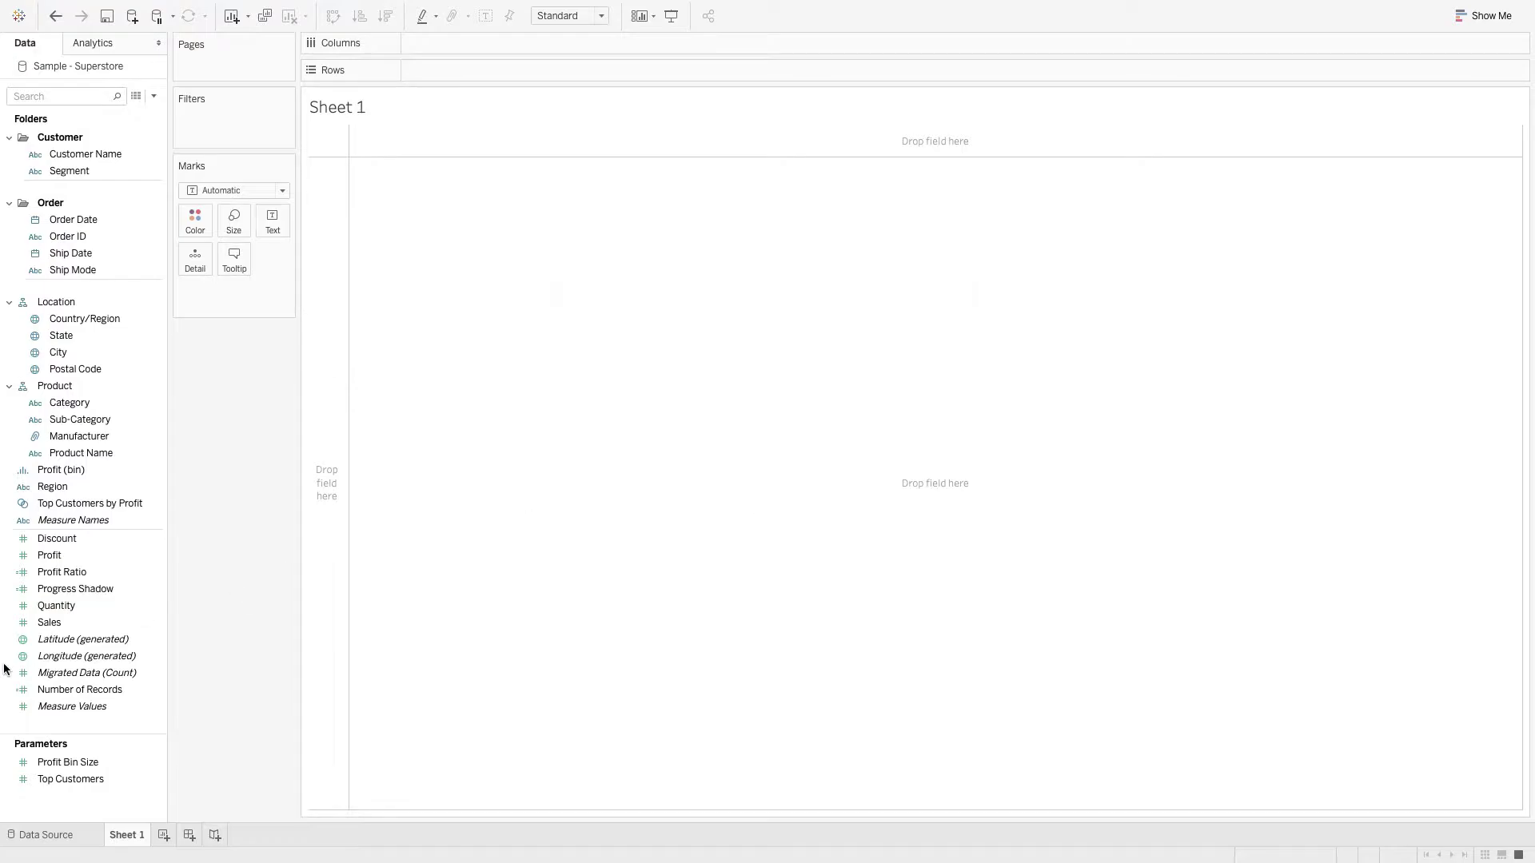
pyautogui.moveTo(84, 585); pyautogui.dragTo(457, 37)
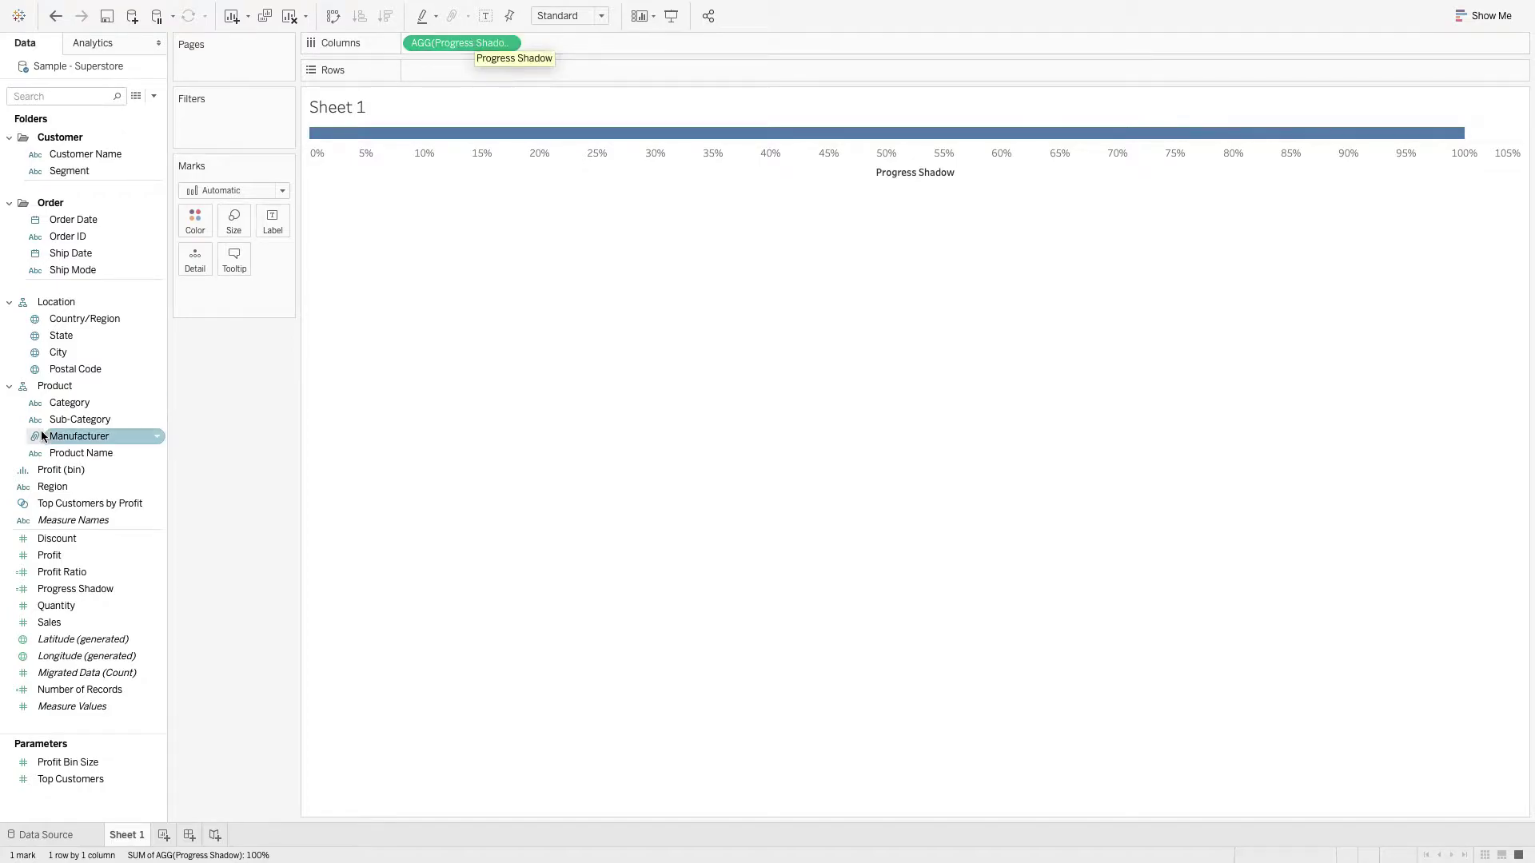
pyautogui.moveTo(76, 420); pyautogui.dragTo(438, 72)
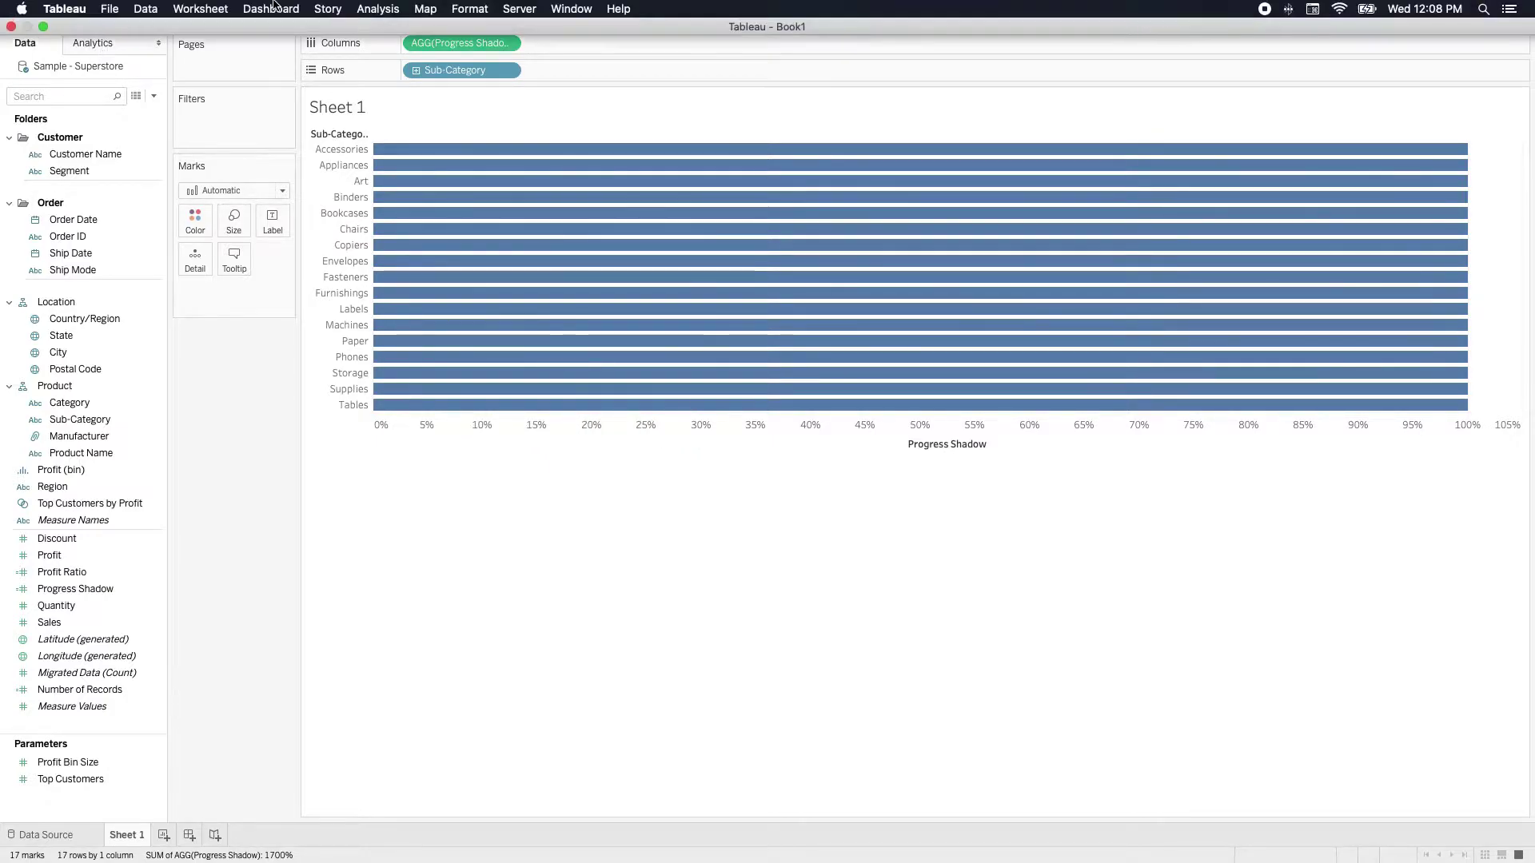
# Step: Start a new calculated field and name it Orders
pyautogui.click(377, 9)
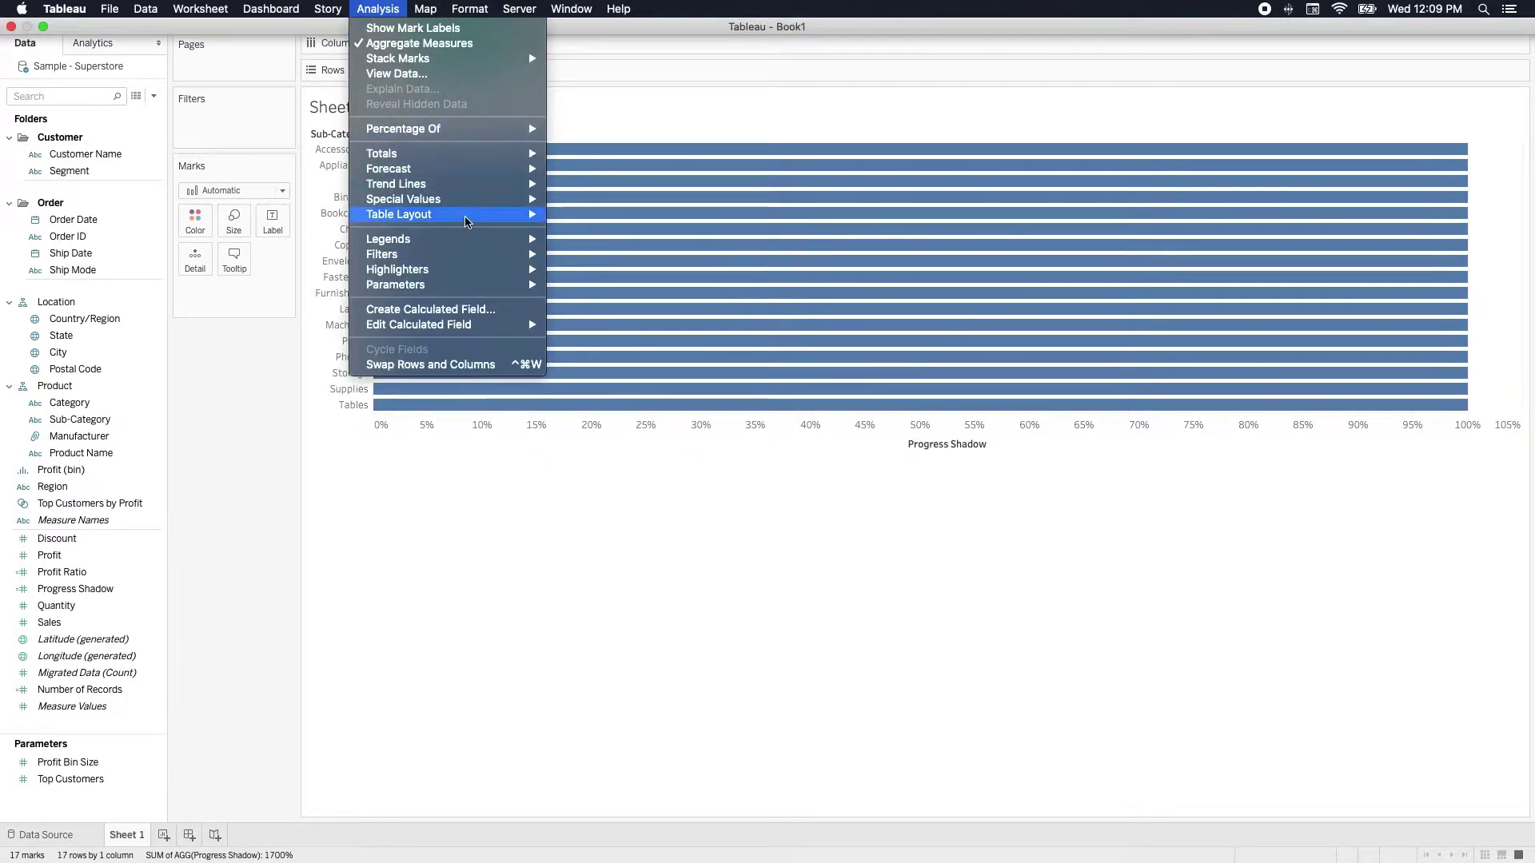
pyautogui.click(464, 311)
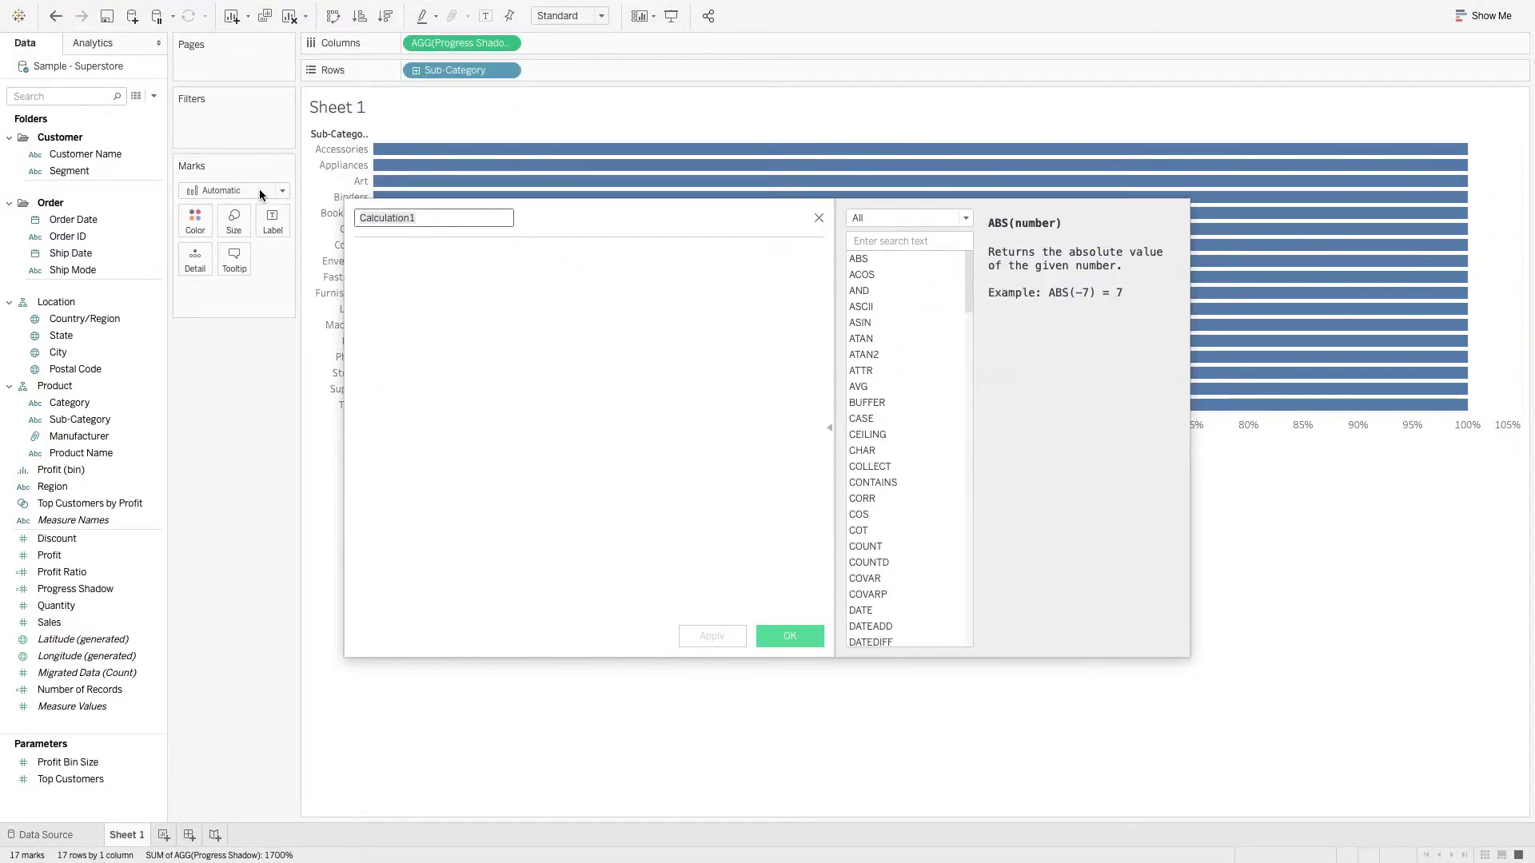
pyautogui.press('BackSpace')
pyautogui.write('Orders')
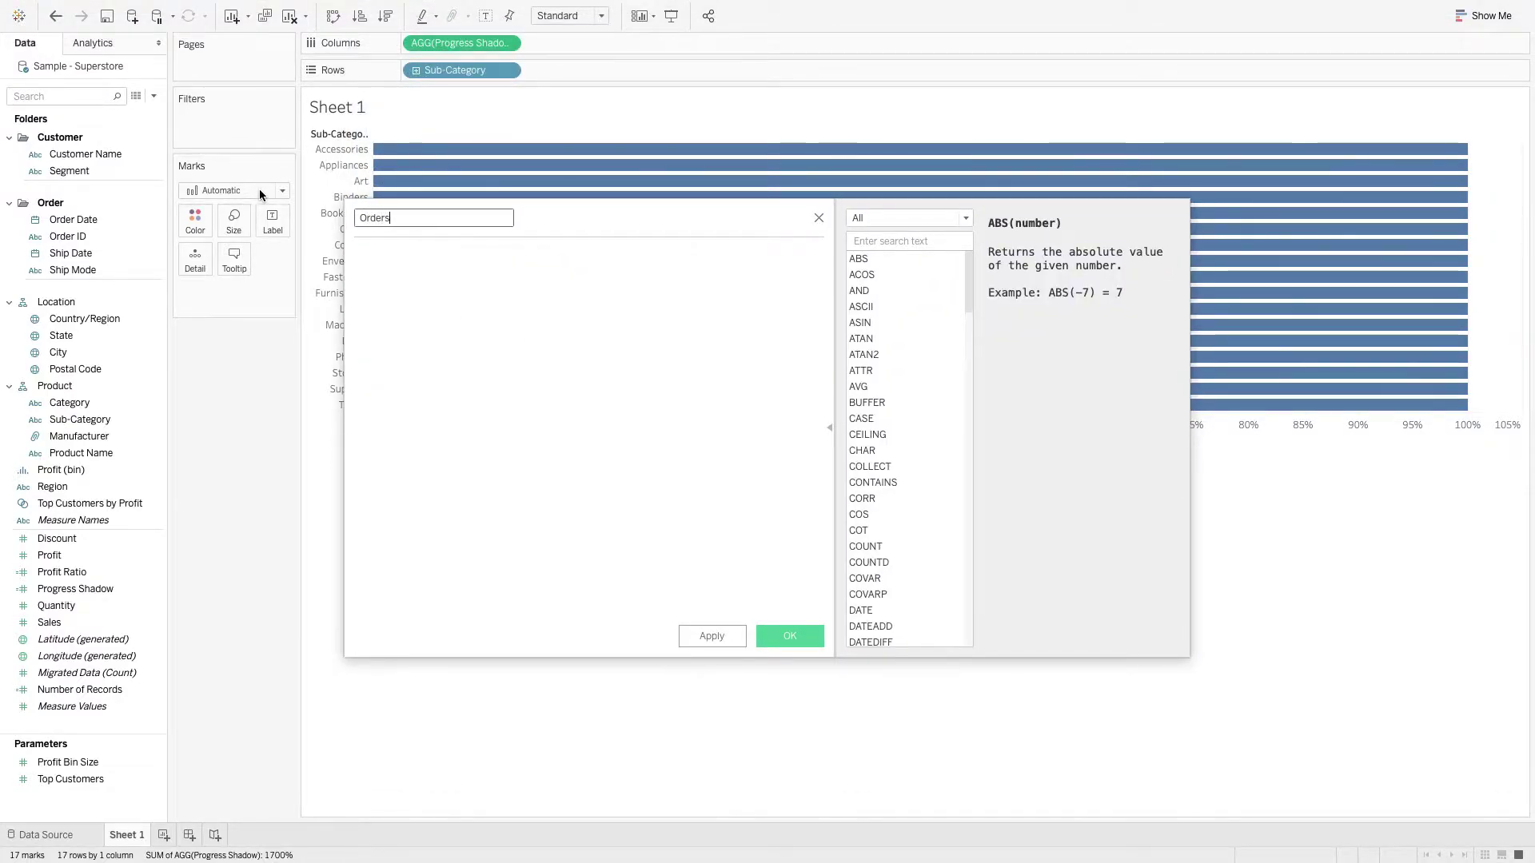
# Step: Define Orders as COUNTD([Order ID]) and save the calculation
pyautogui.click(471, 300)
pyautogui.write('COU')
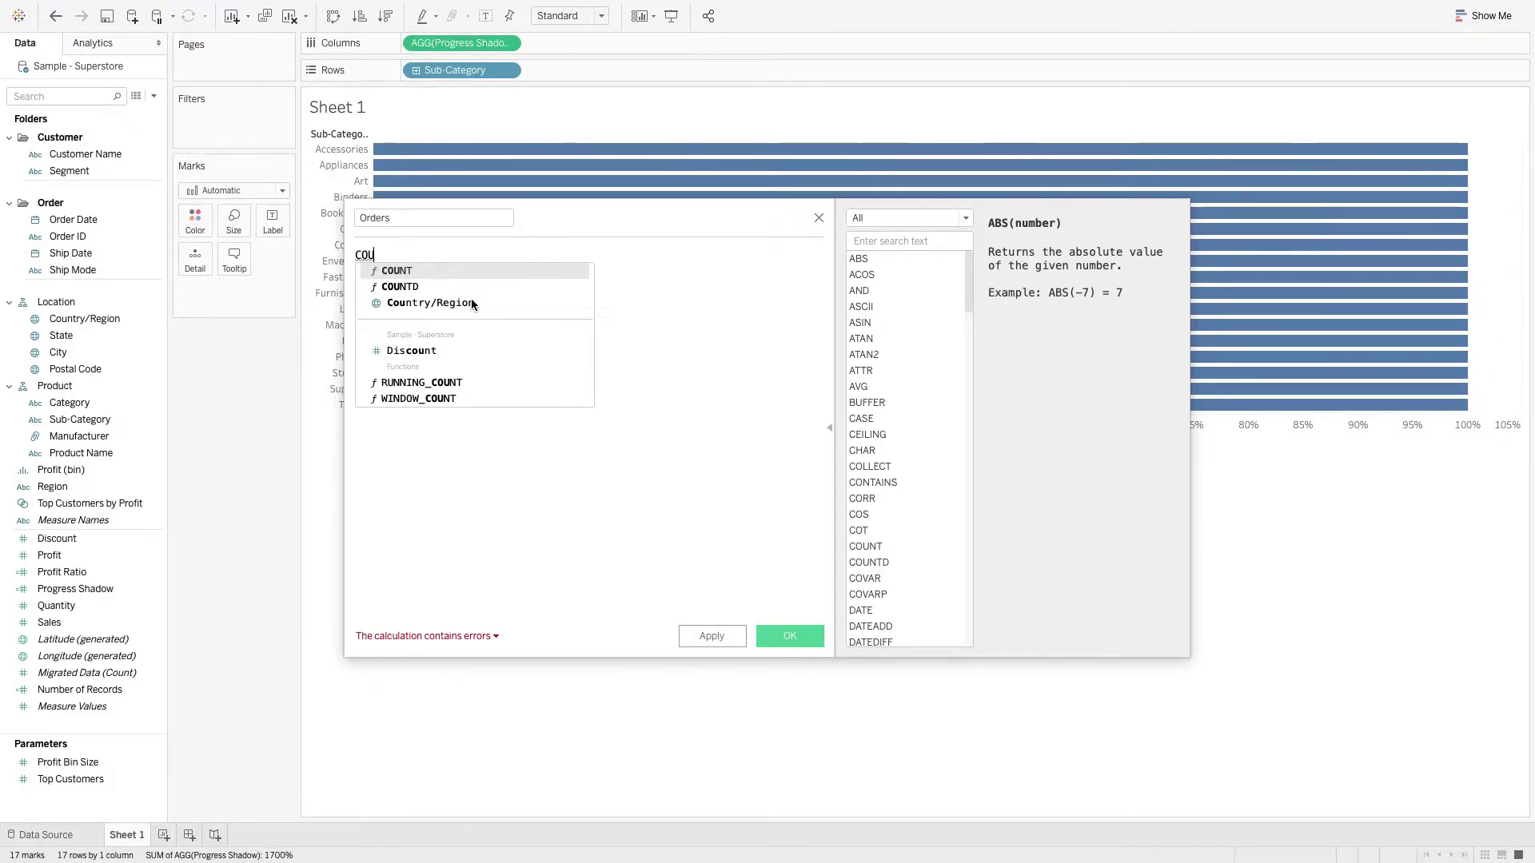
pyautogui.press('Down')
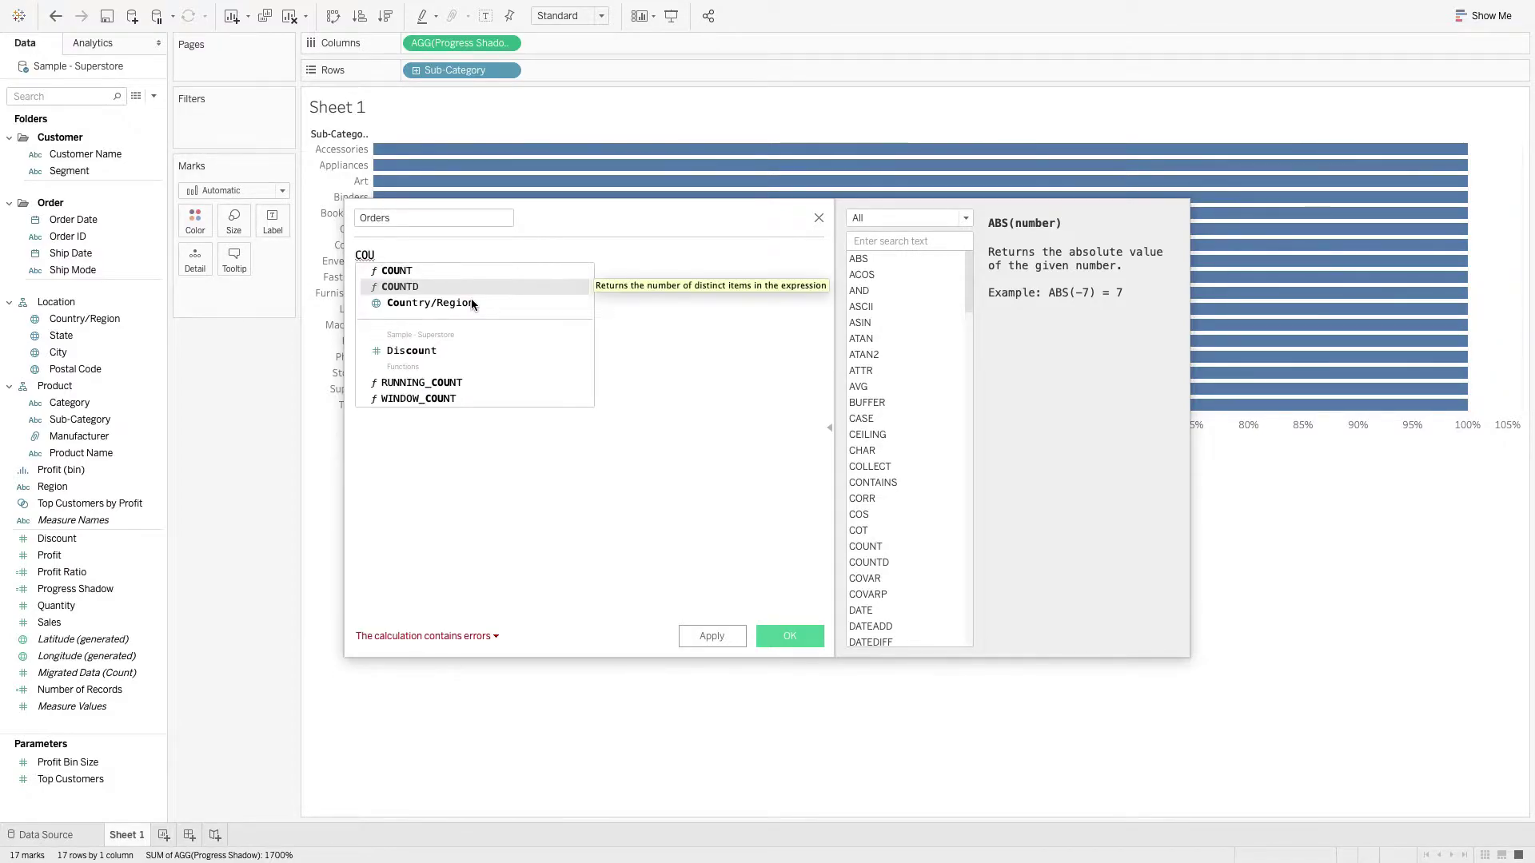
pyautogui.press('Return')
pyautogui.write('order')
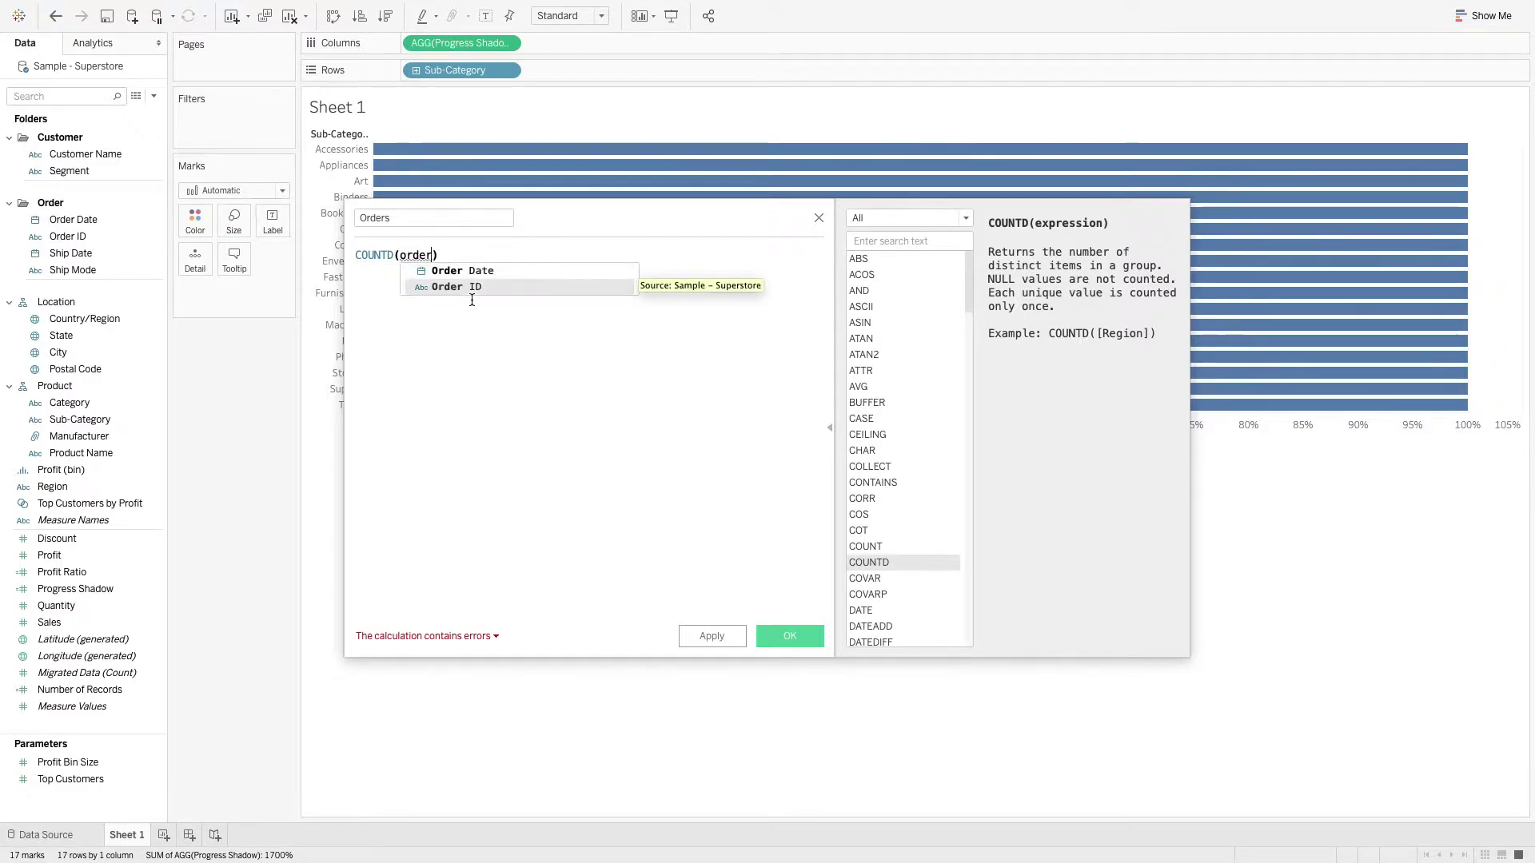
pyautogui.click(473, 288)
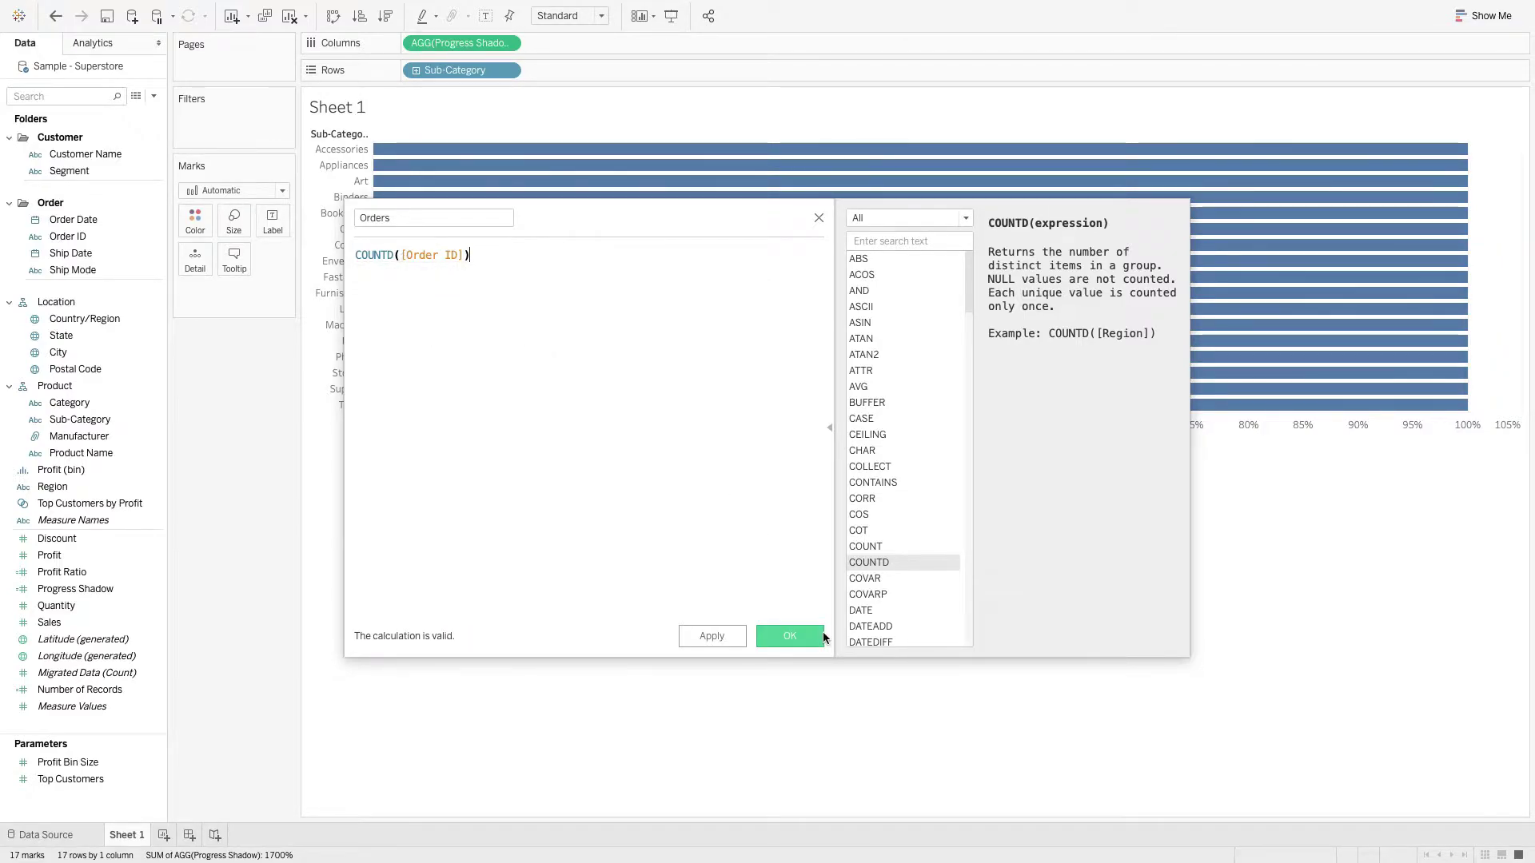
pyautogui.click(798, 631)
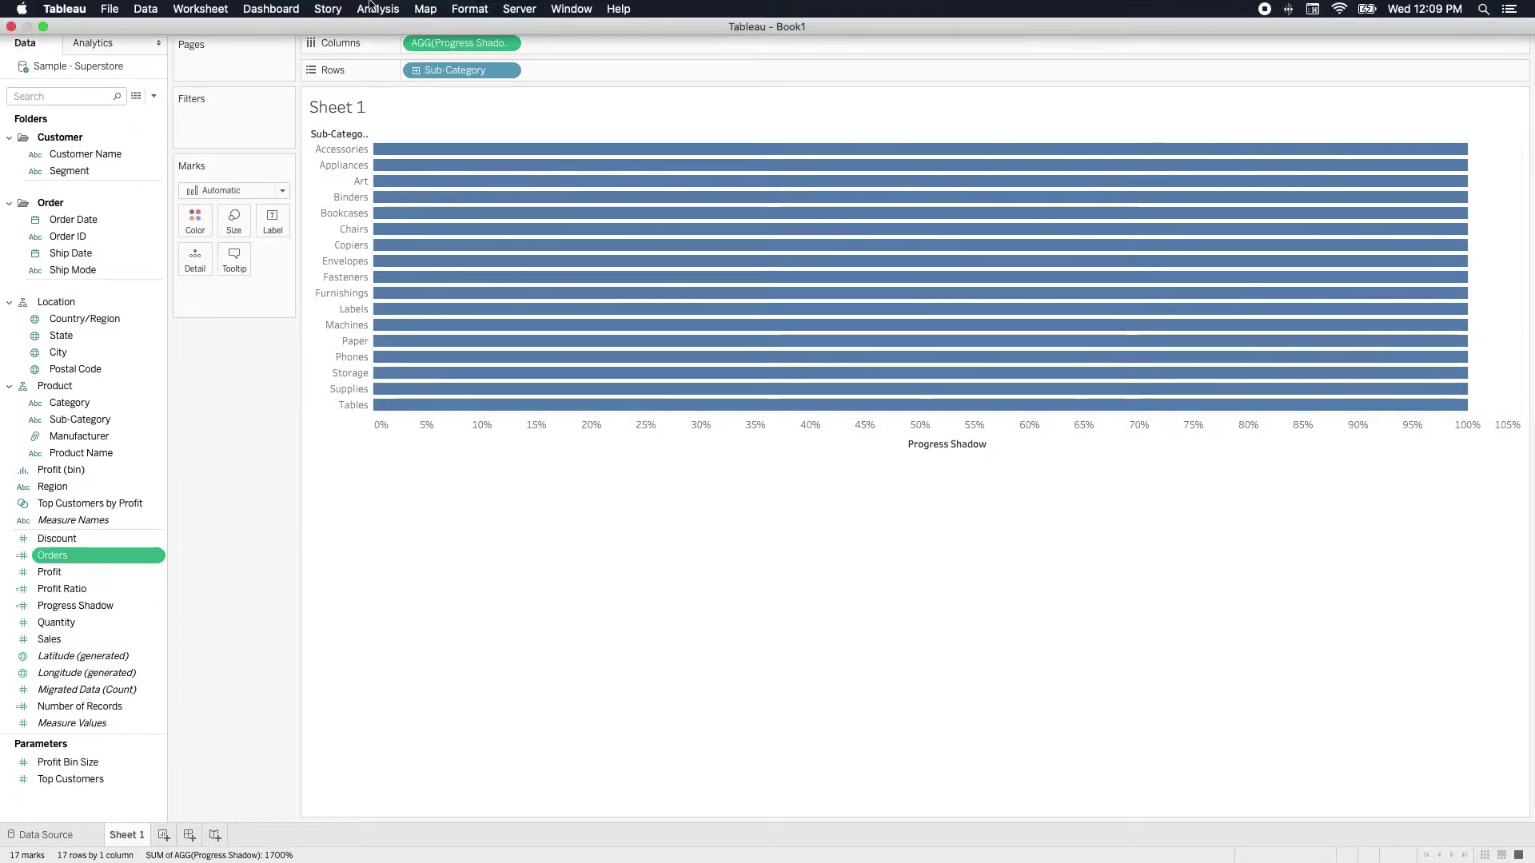
pyautogui.click(373, 6)
# Step: Create a calculation named Percent of Total Orders beginning with the [Orders] field
pyautogui.click(439, 310)
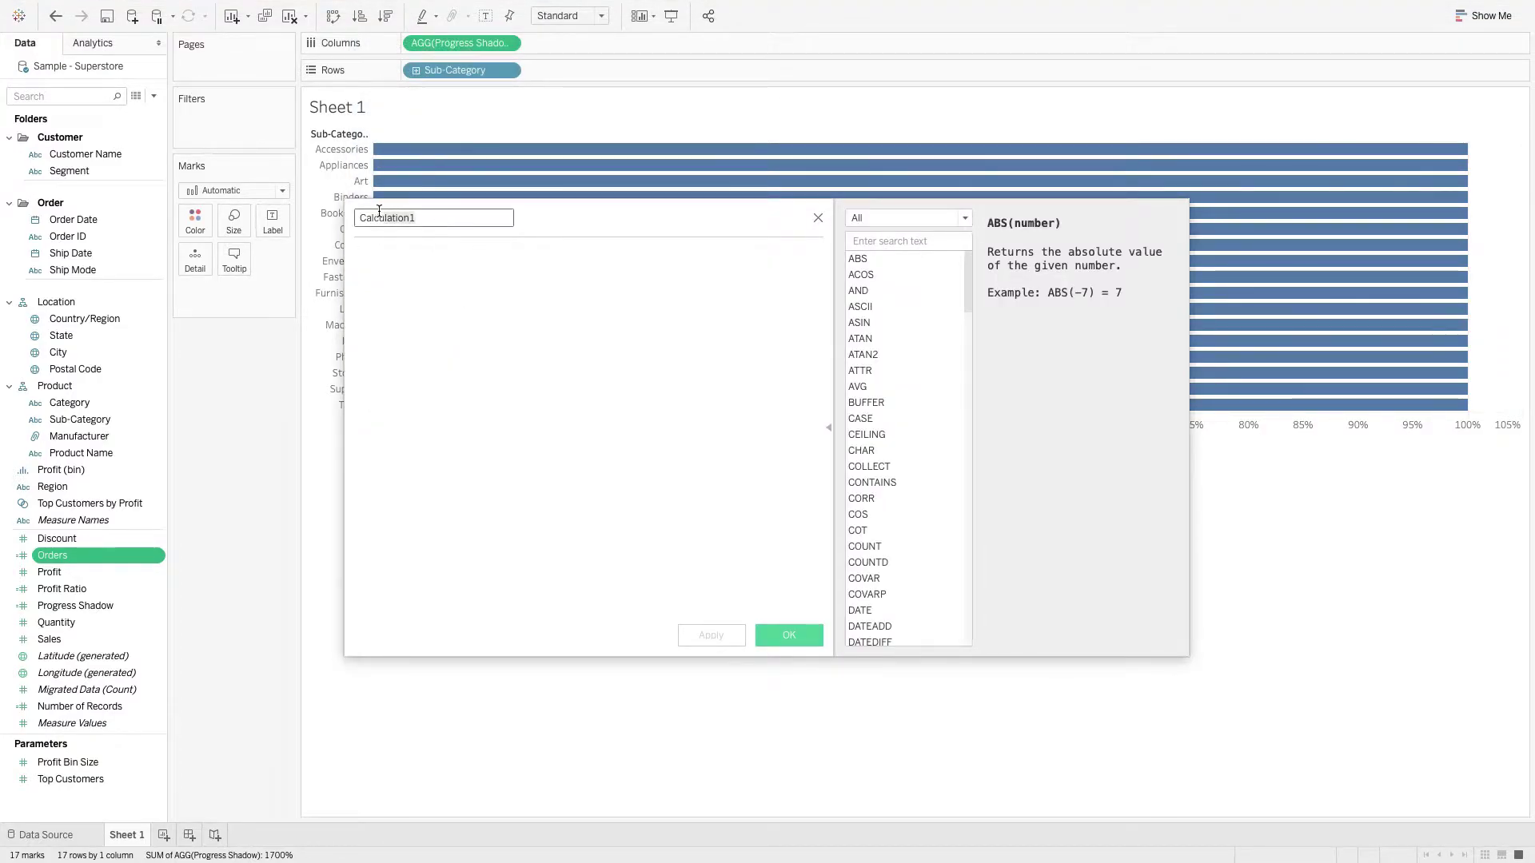
pyautogui.write('P')
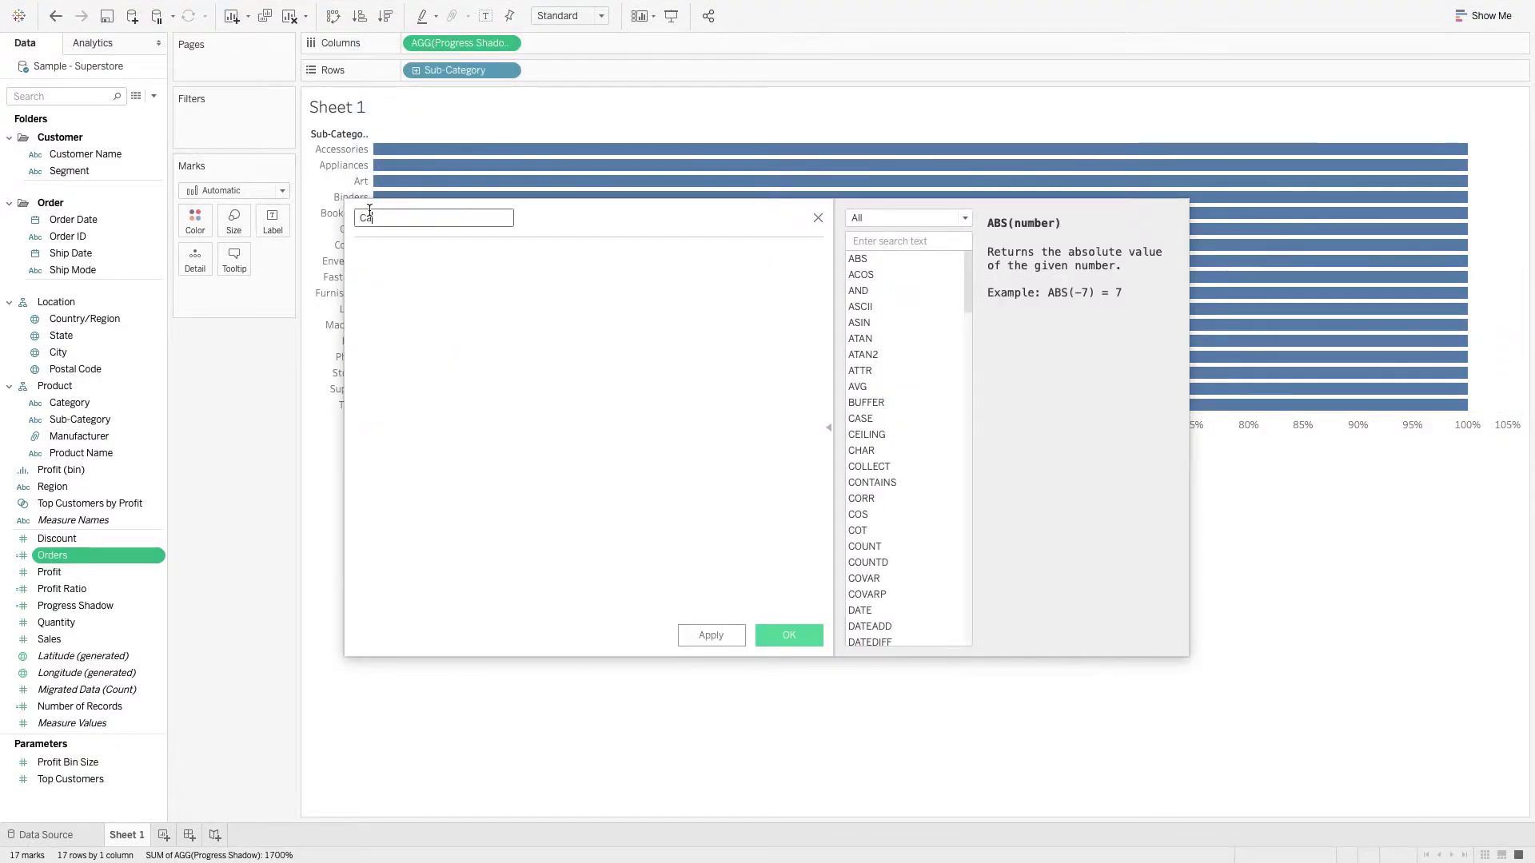
pyautogui.write('ercent of Tot')
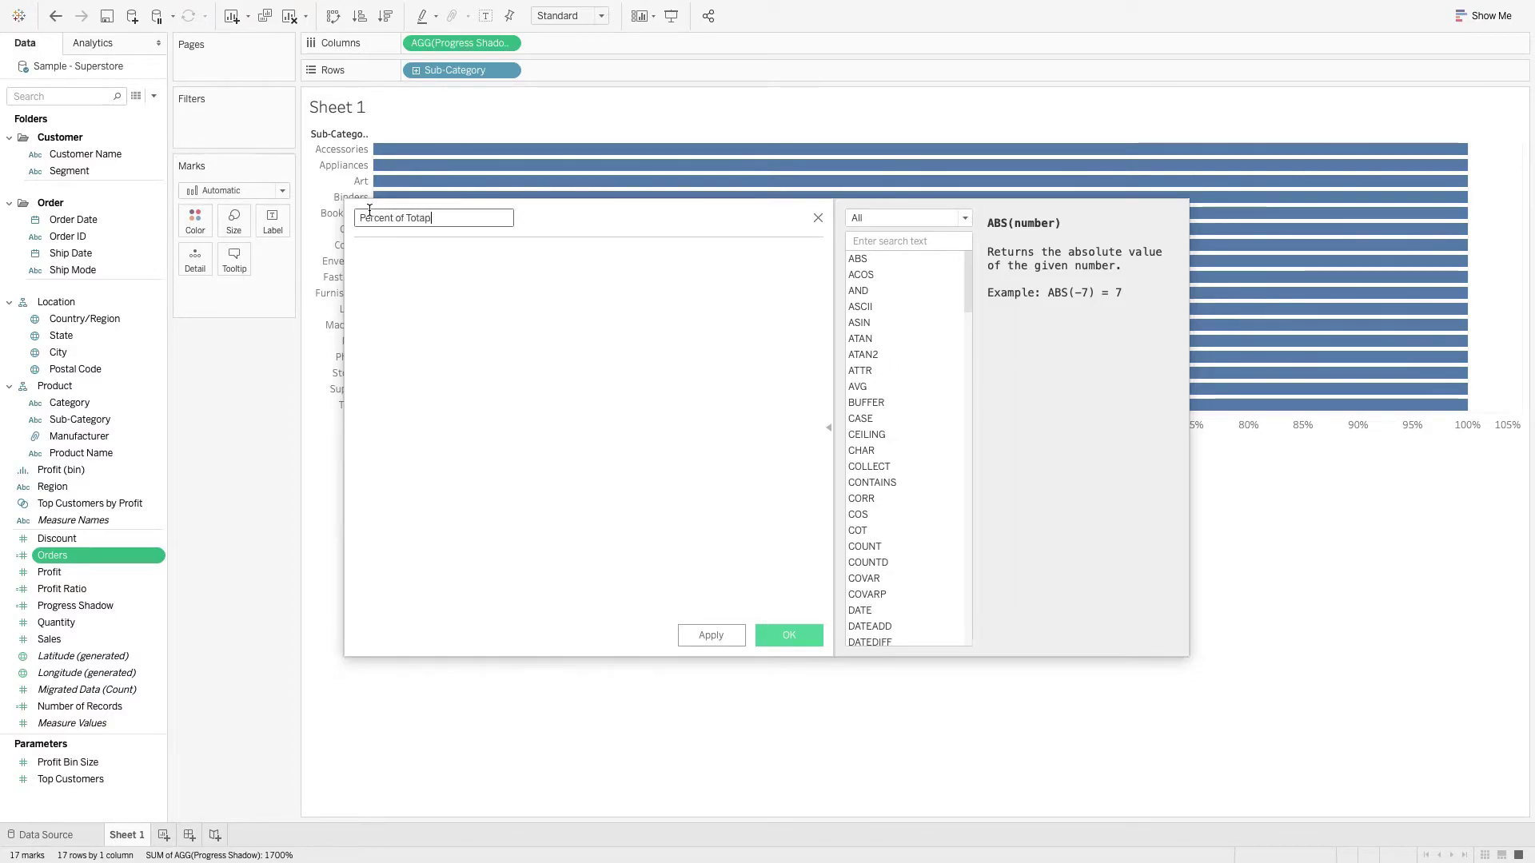
pyautogui.write('al Orders')
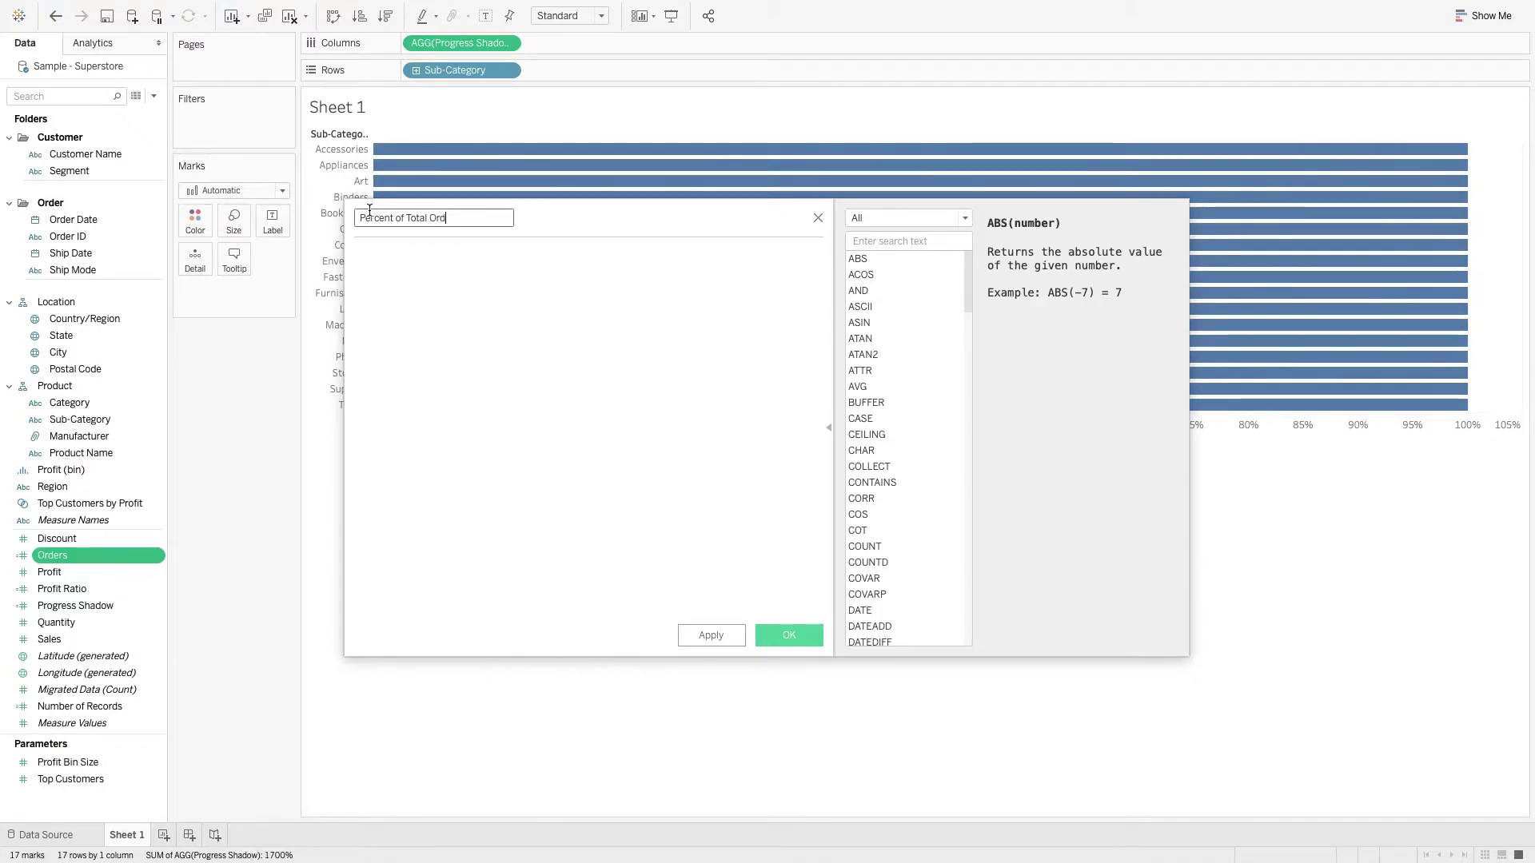
pyautogui.click(494, 308)
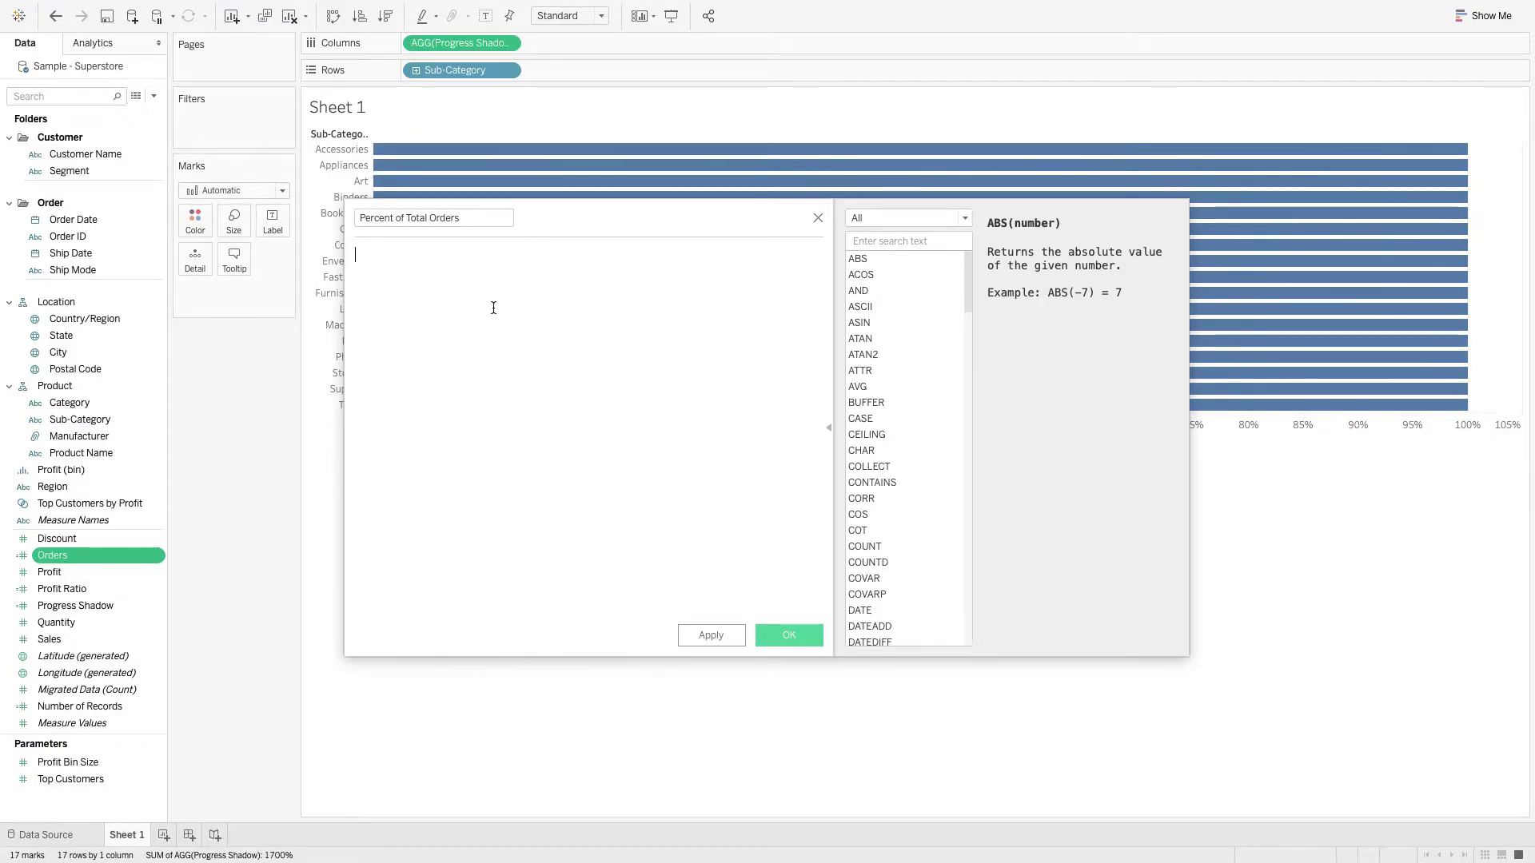
pyautogui.write('ord')
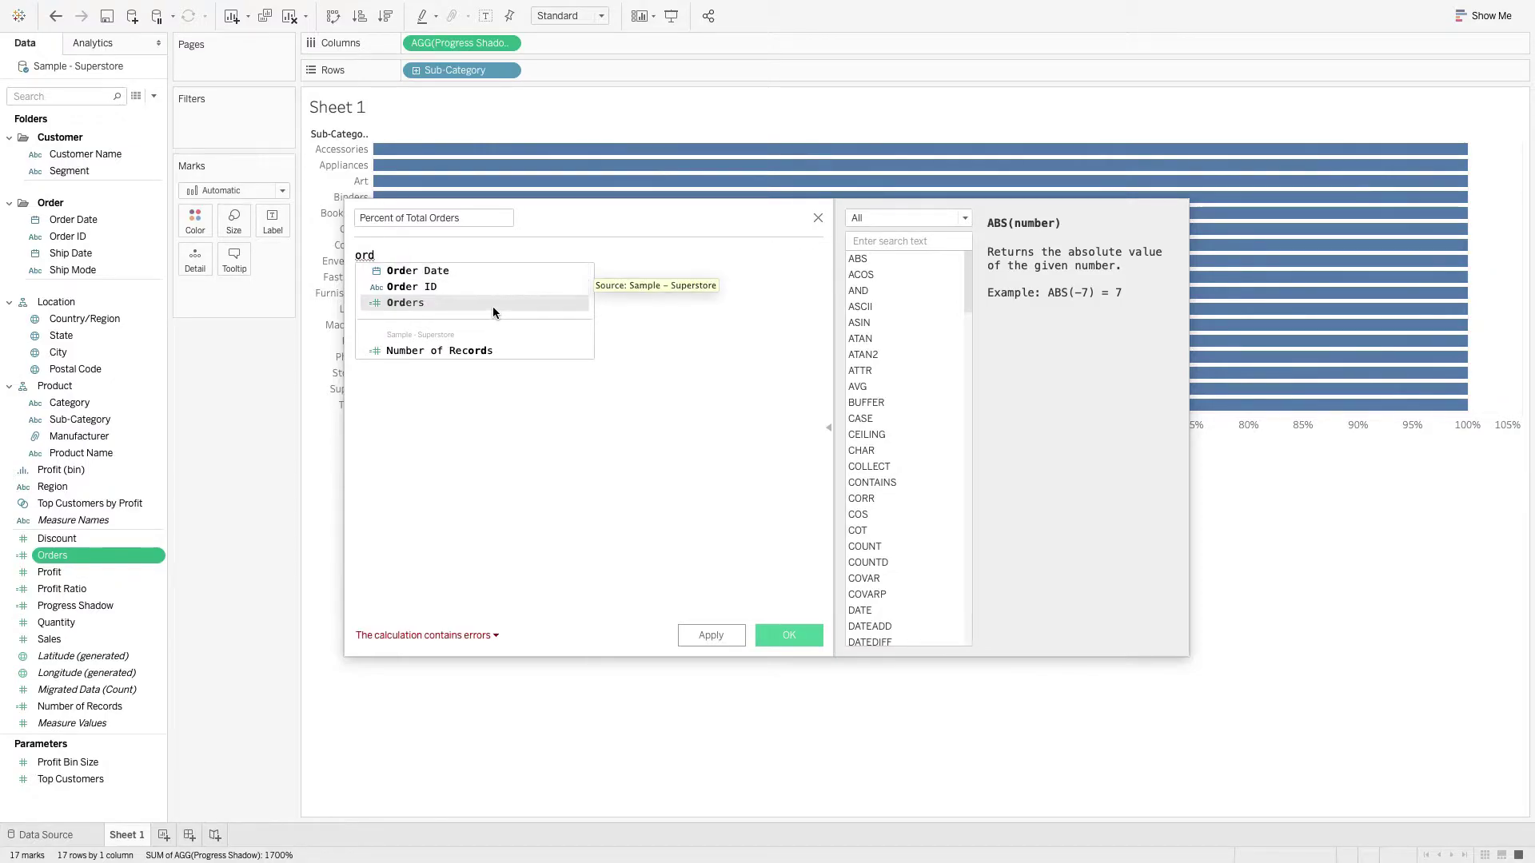
pyautogui.click(493, 307)
# Step: Complete the formula as ZN([Orders] / TOTAL([Orders])) and save it
pyautogui.write('/ tot')
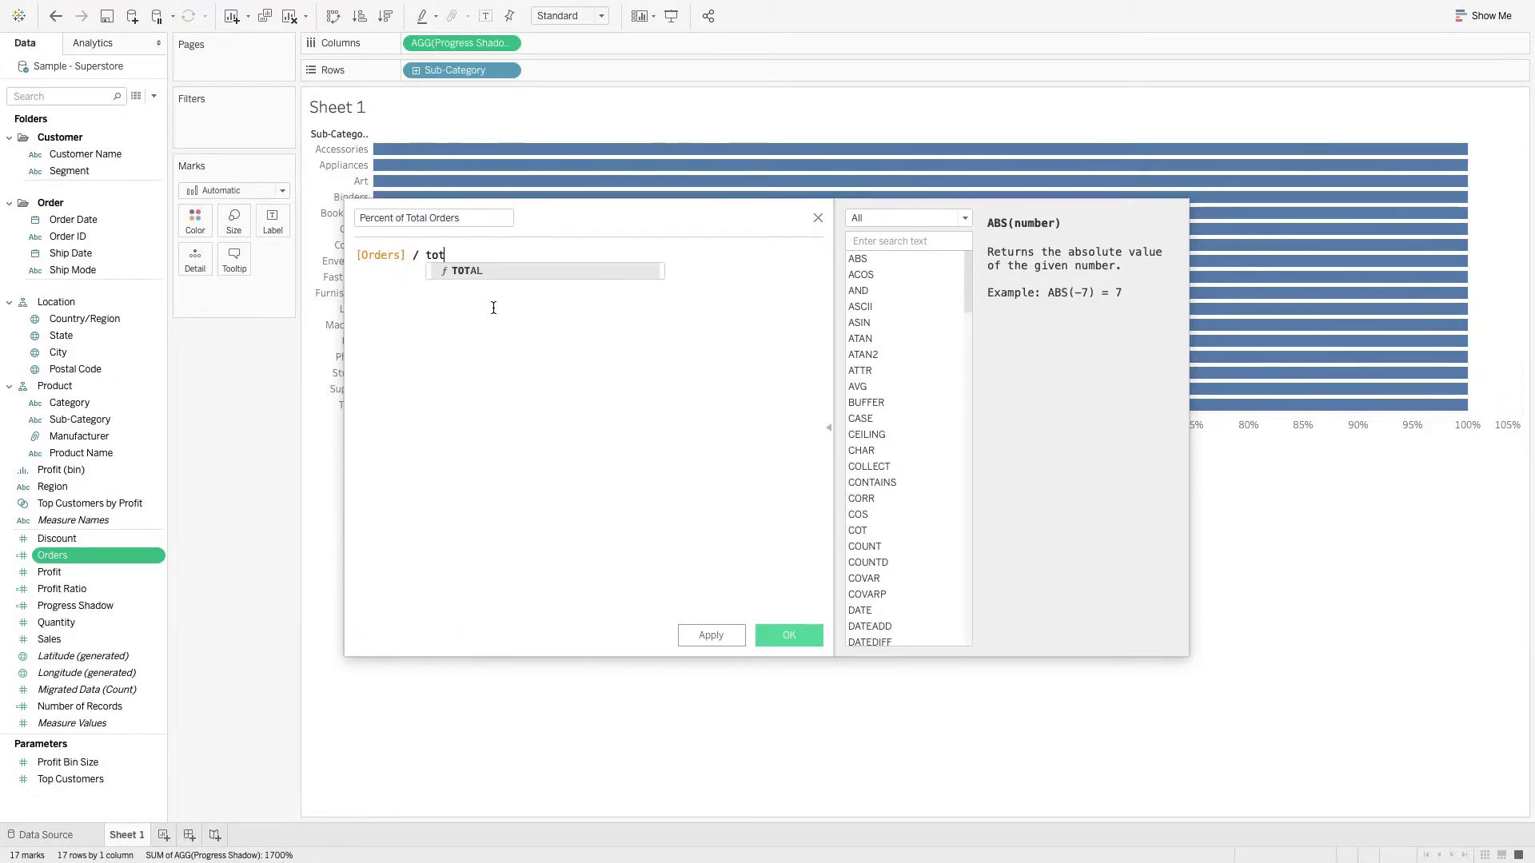
pyautogui.press('Return')
pyautogui.write('ord')
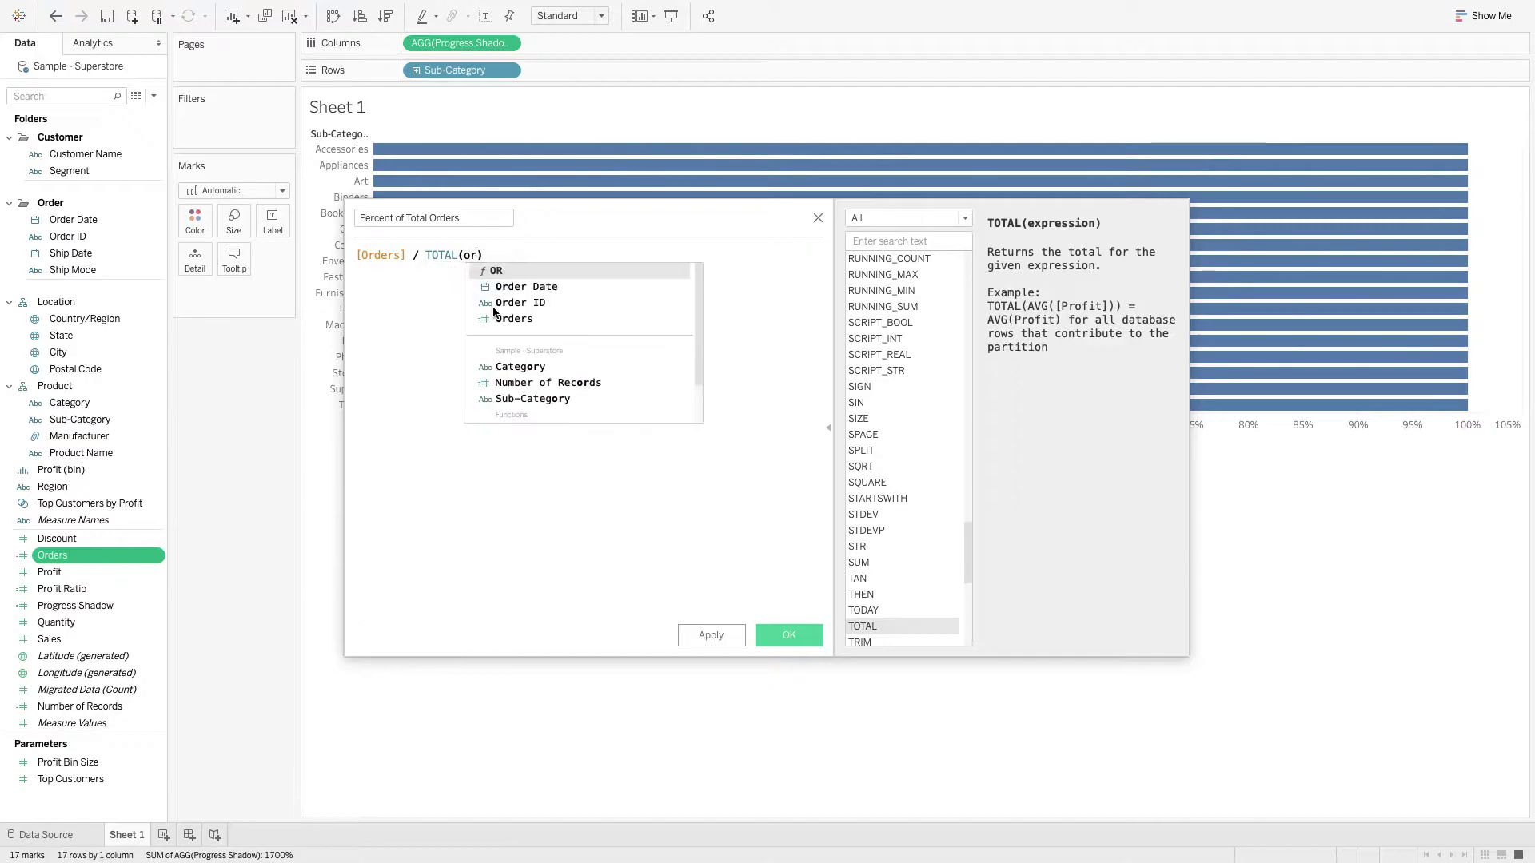
pyautogui.click(493, 308)
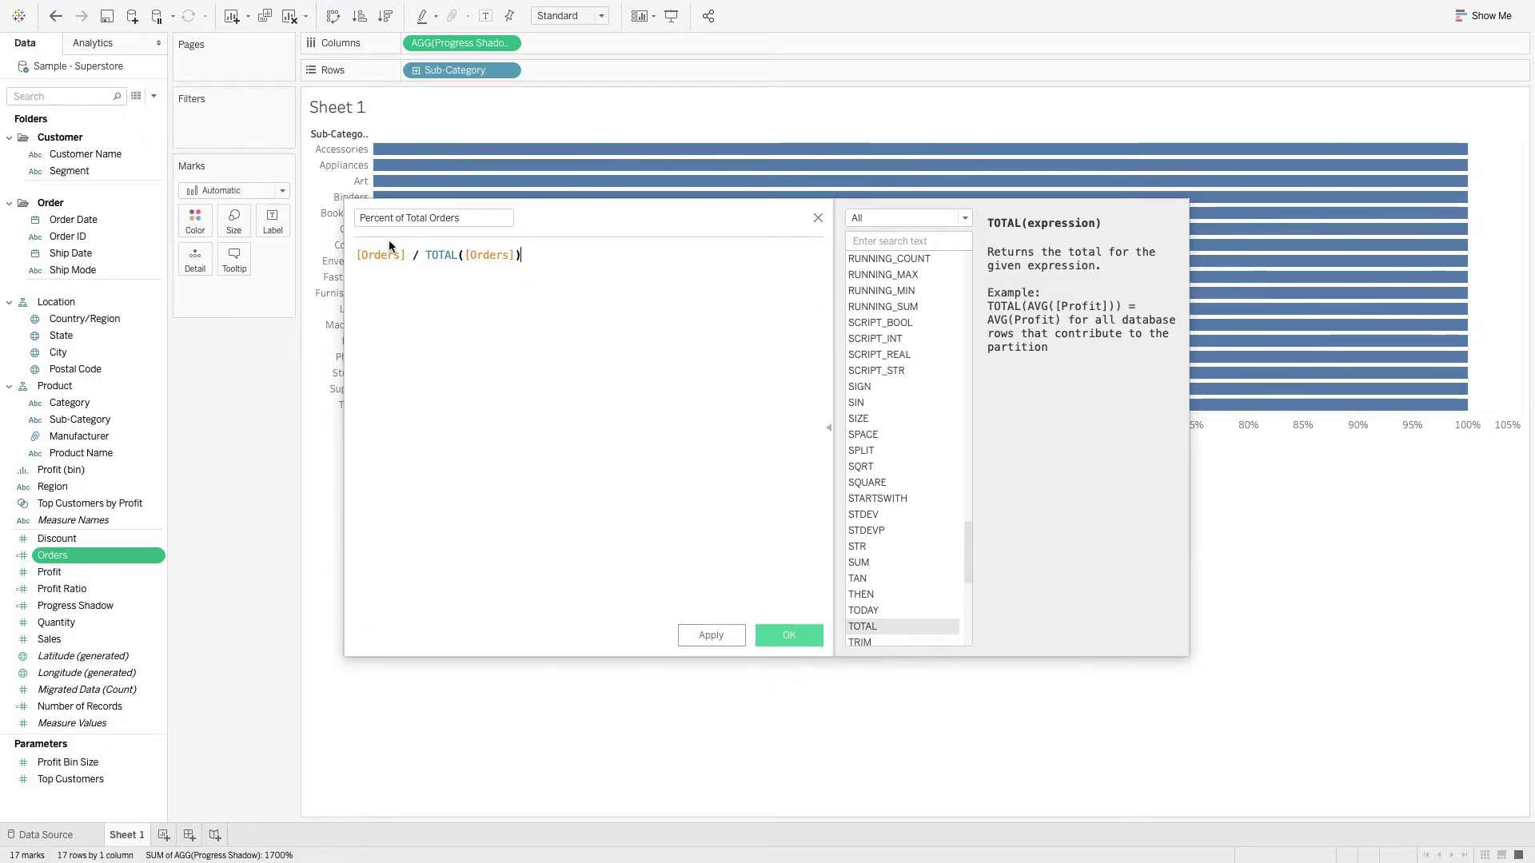
pyautogui.press('Home')
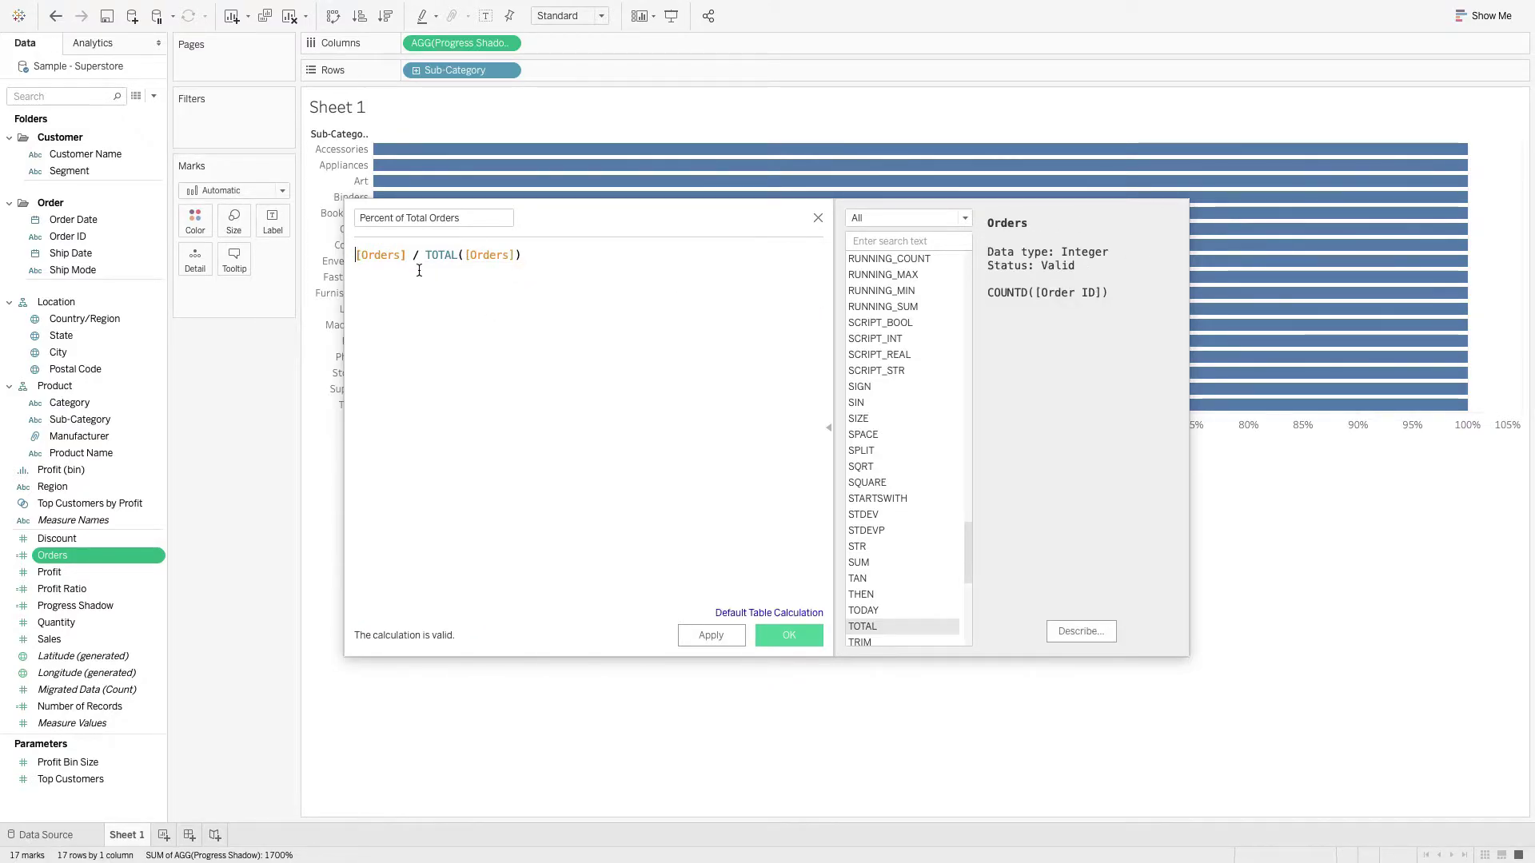
pyautogui.write('zn')
pyautogui.press('Return')
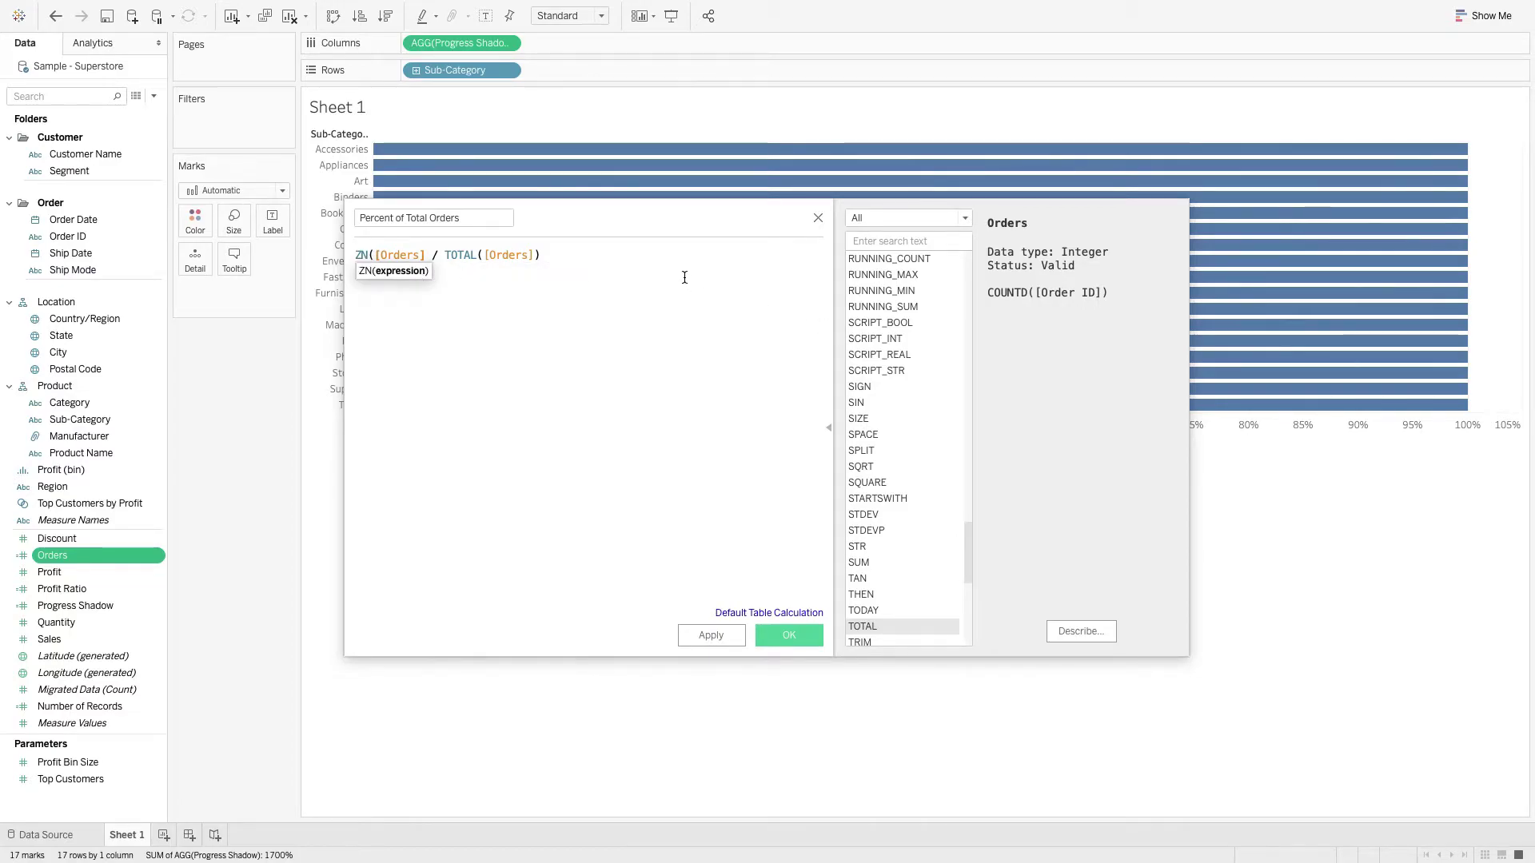
pyautogui.click(654, 262)
pyautogui.write(')')
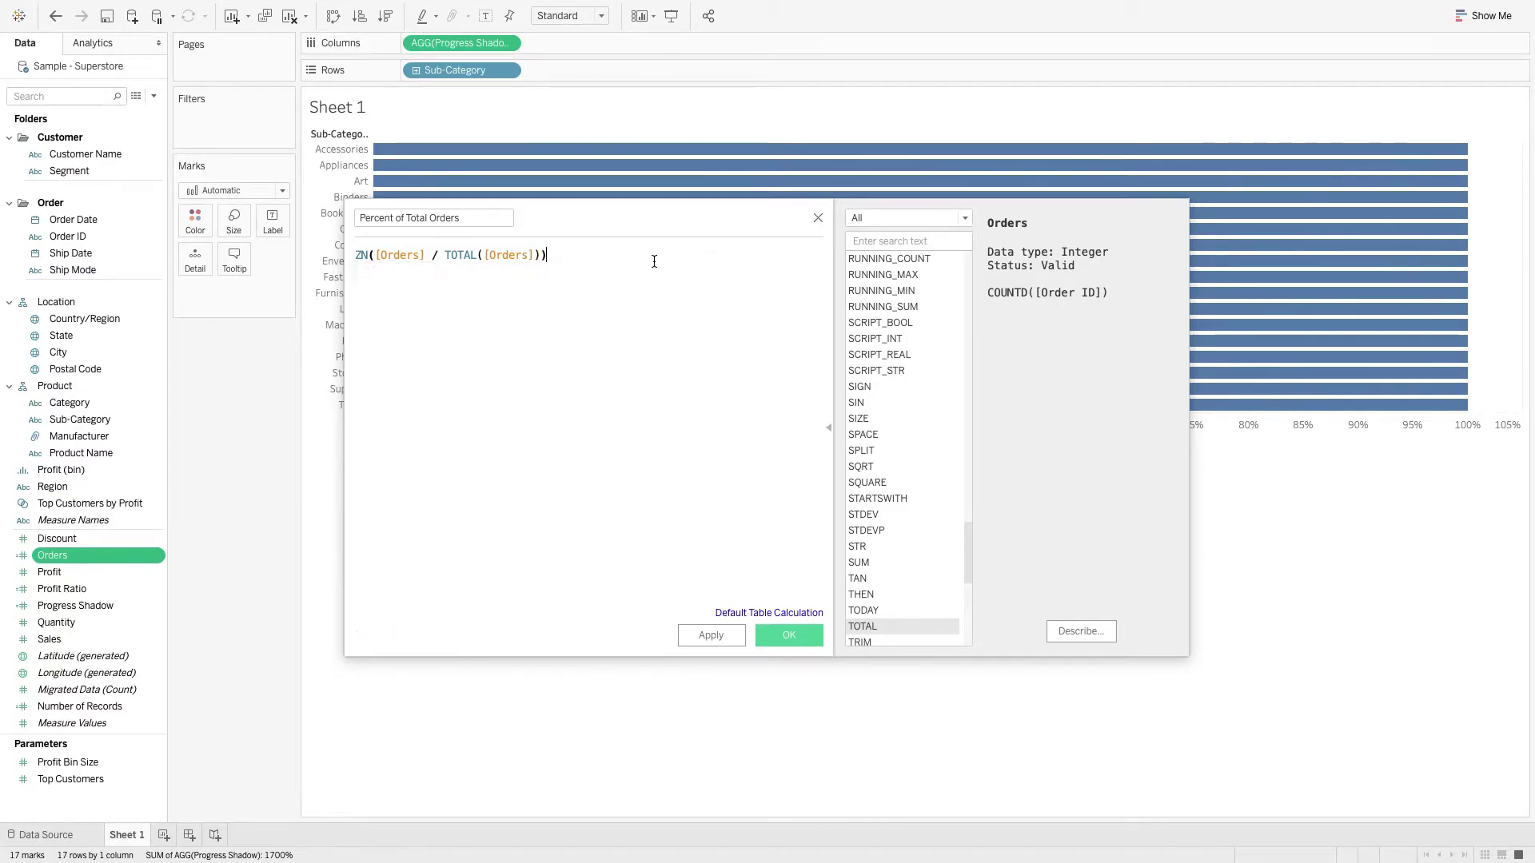
pyautogui.click(808, 637)
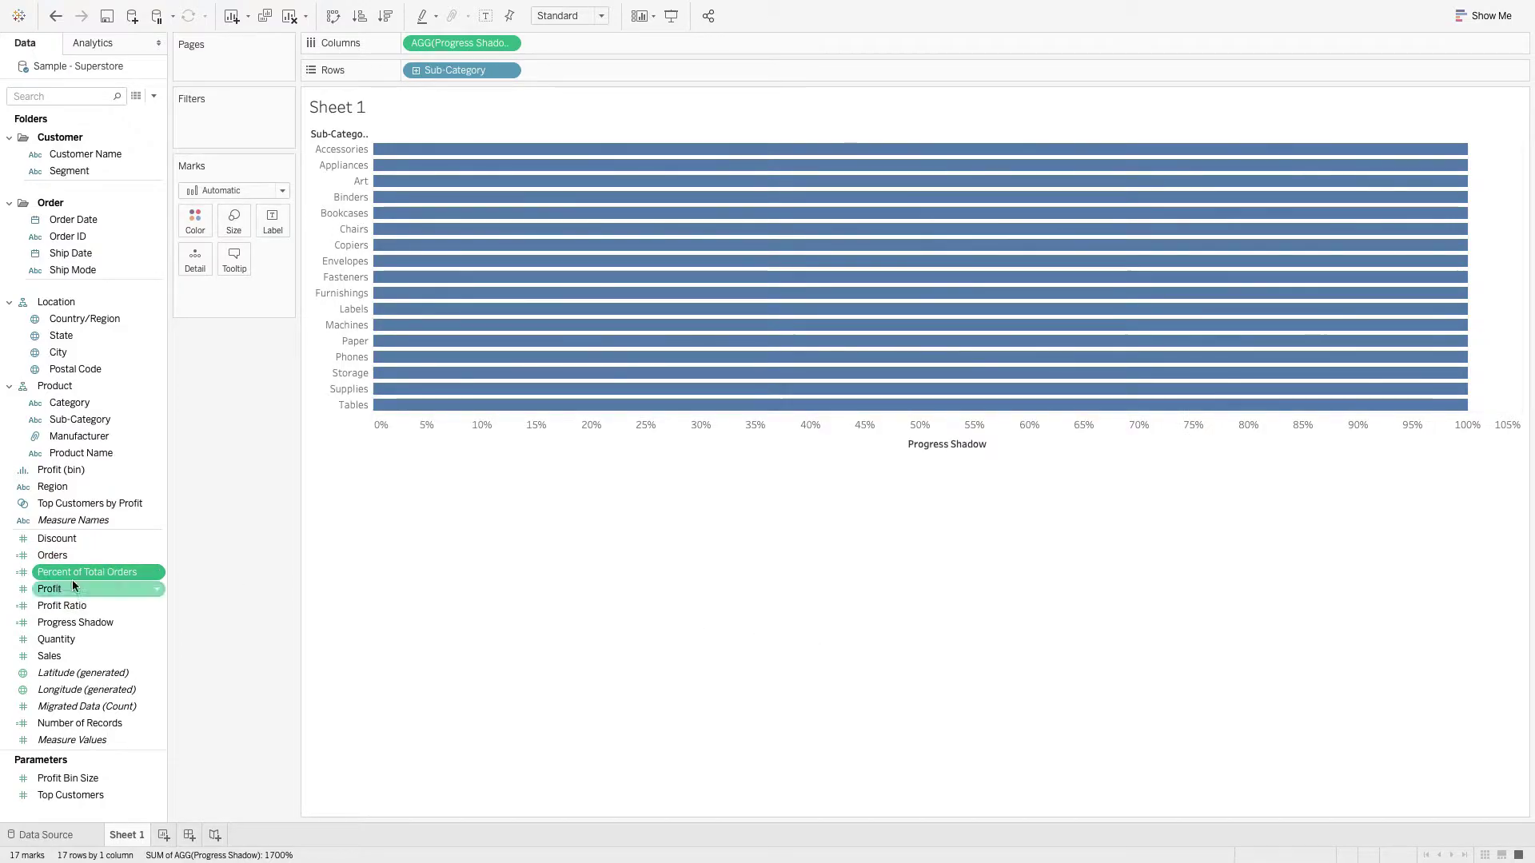
# Step: Format Percent of Total Orders as Percentage with 1 decimal place and add it to Columns
pyautogui.rightClick(109, 574)
pyautogui.moveTo(213, 484)
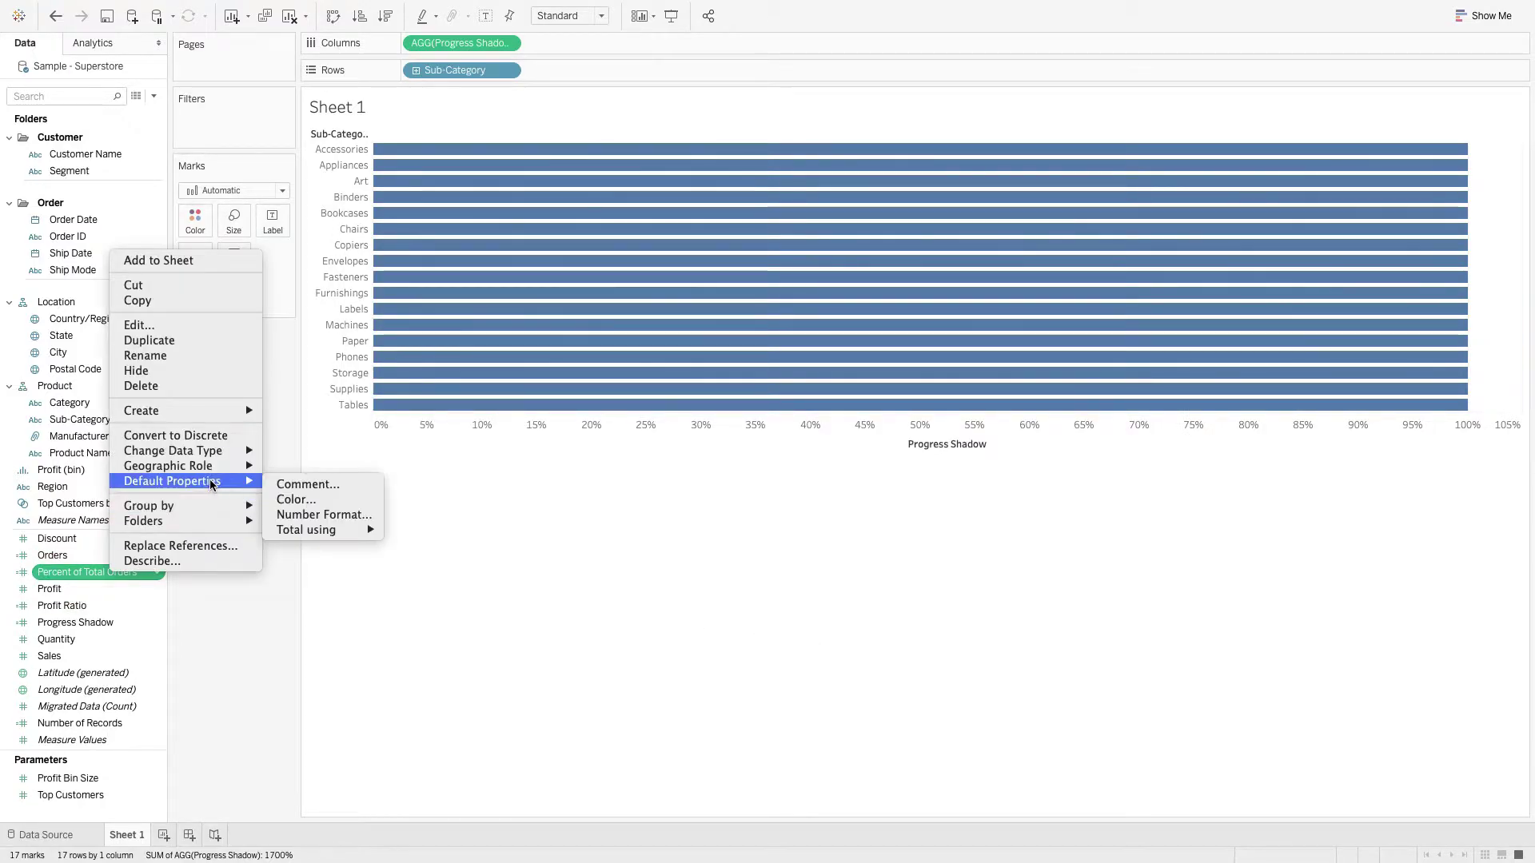
pyautogui.click(312, 516)
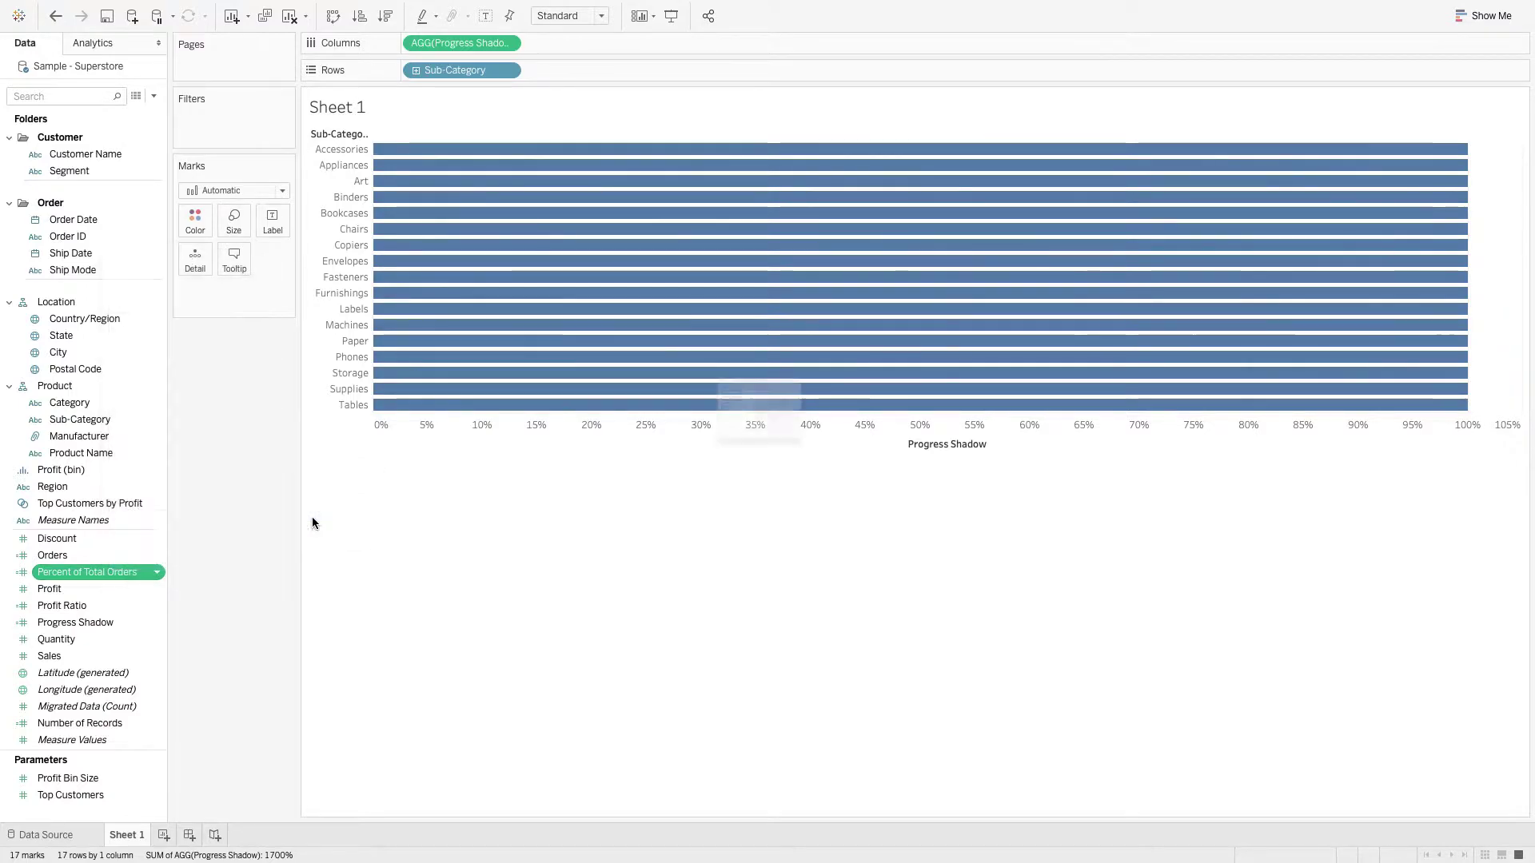
pyautogui.click(649, 413)
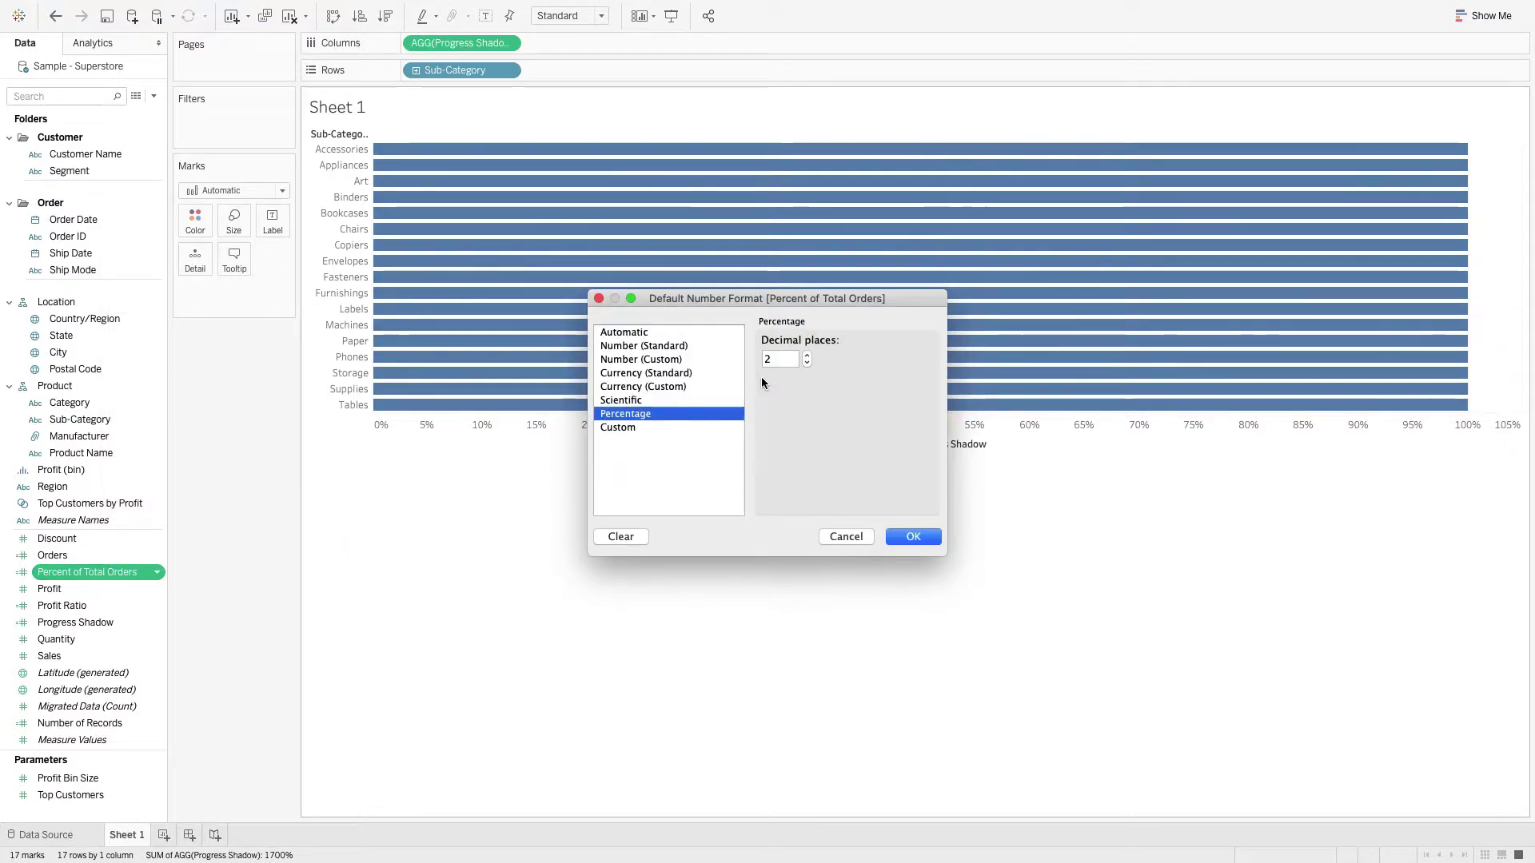
pyautogui.click(806, 363)
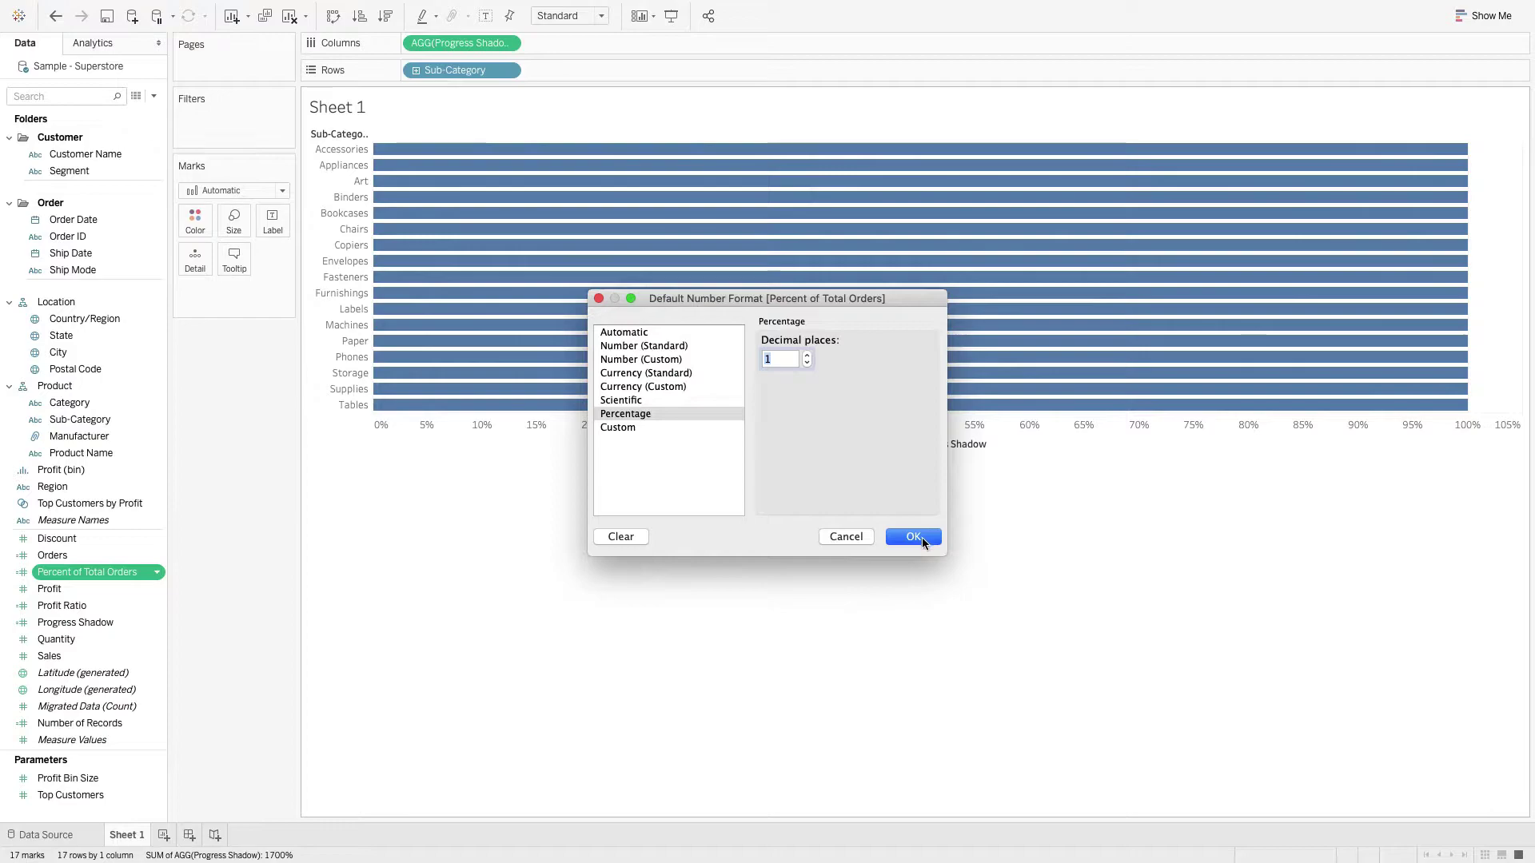
pyautogui.click(918, 539)
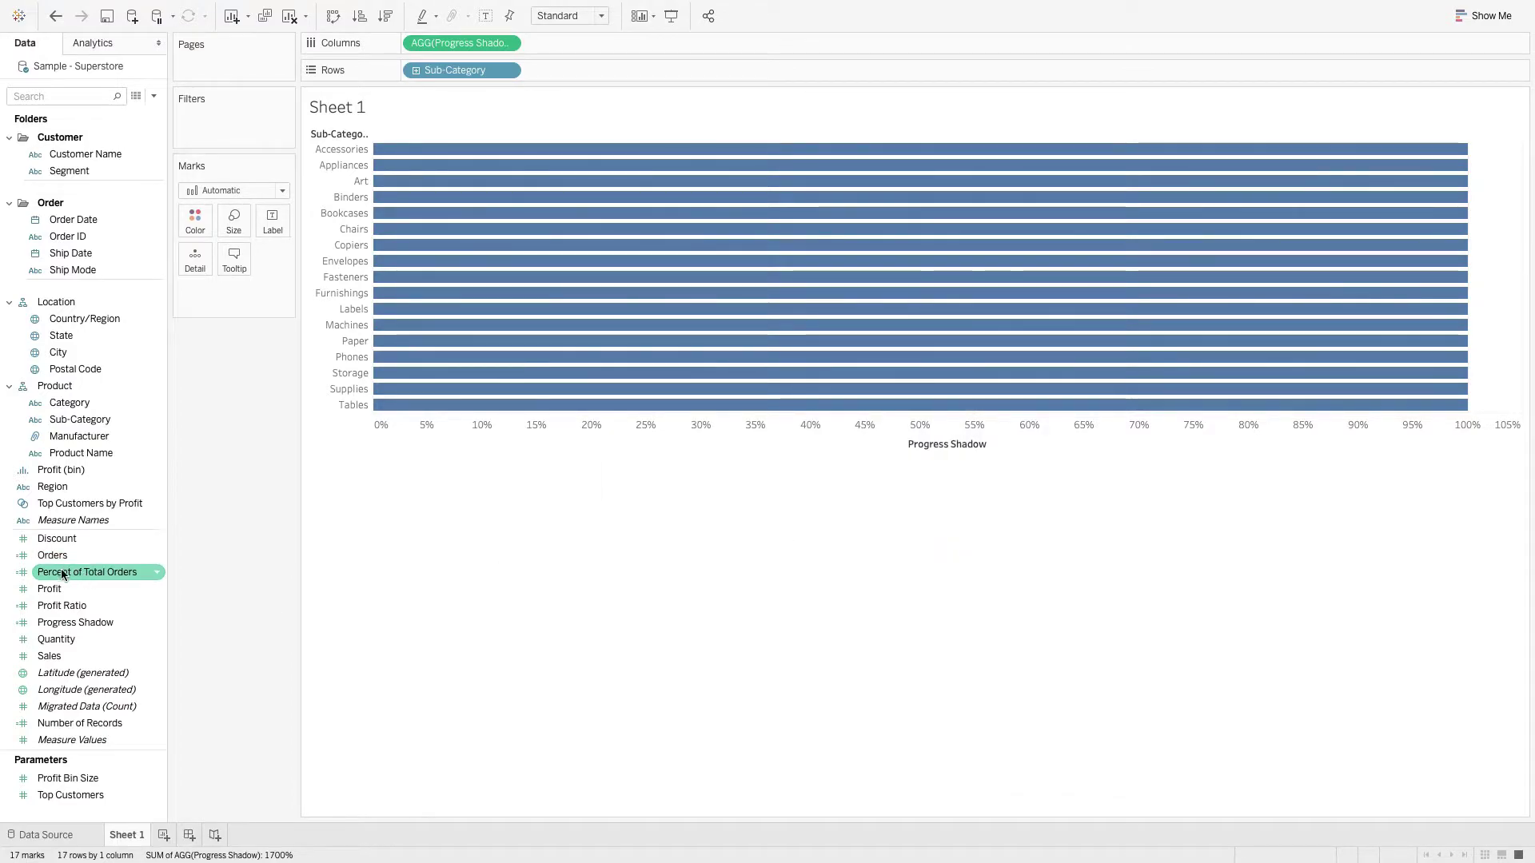
pyautogui.moveTo(83, 571); pyautogui.dragTo(610, 45)
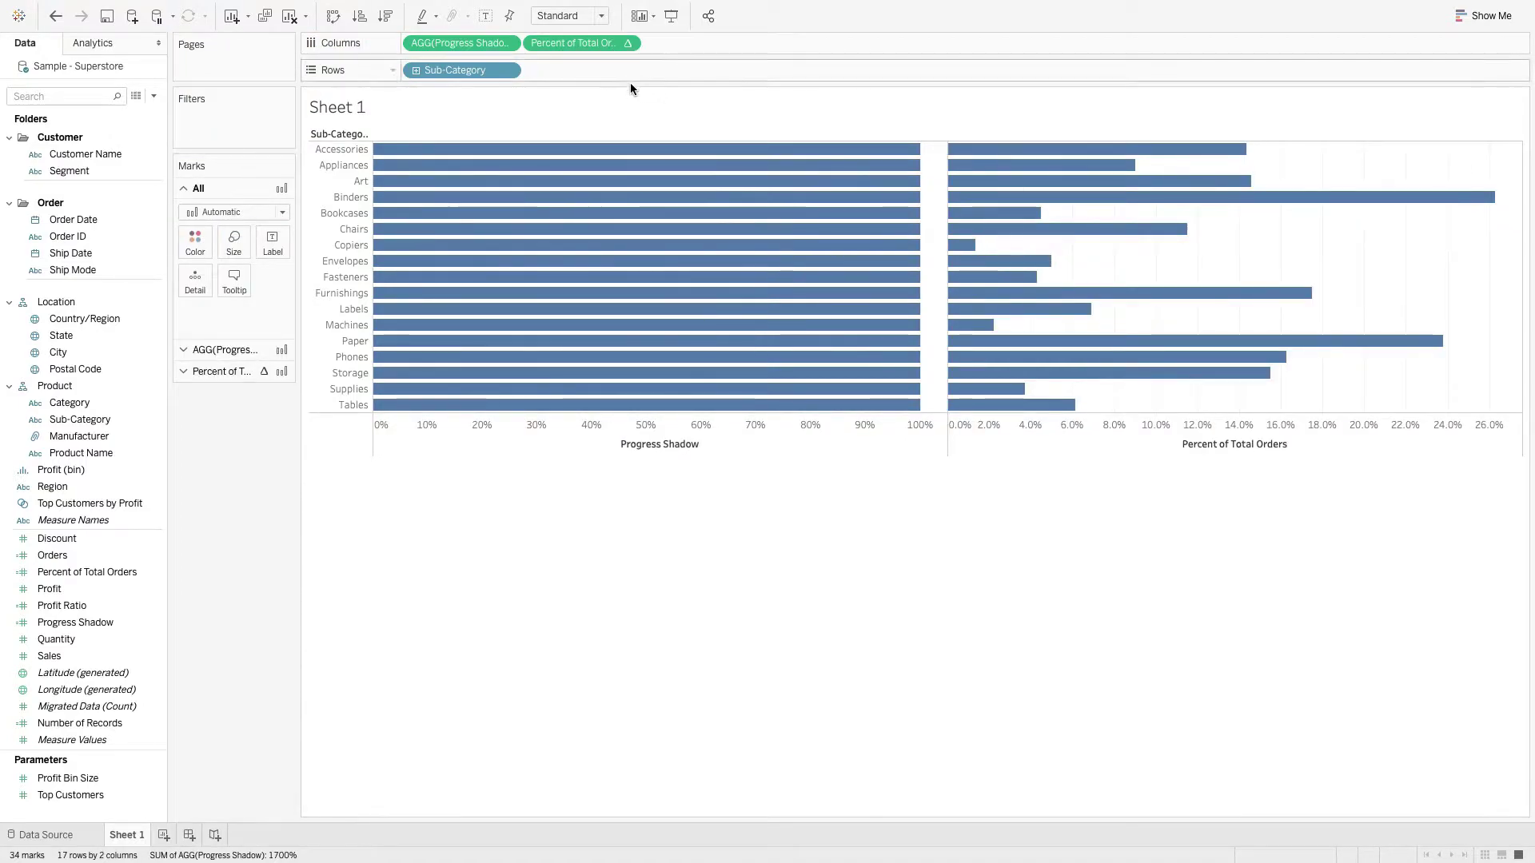
# Step: Put Percent of Total Orders on a dual axis synchronized with Progress Shadow
pyautogui.rightClick(1043, 447)
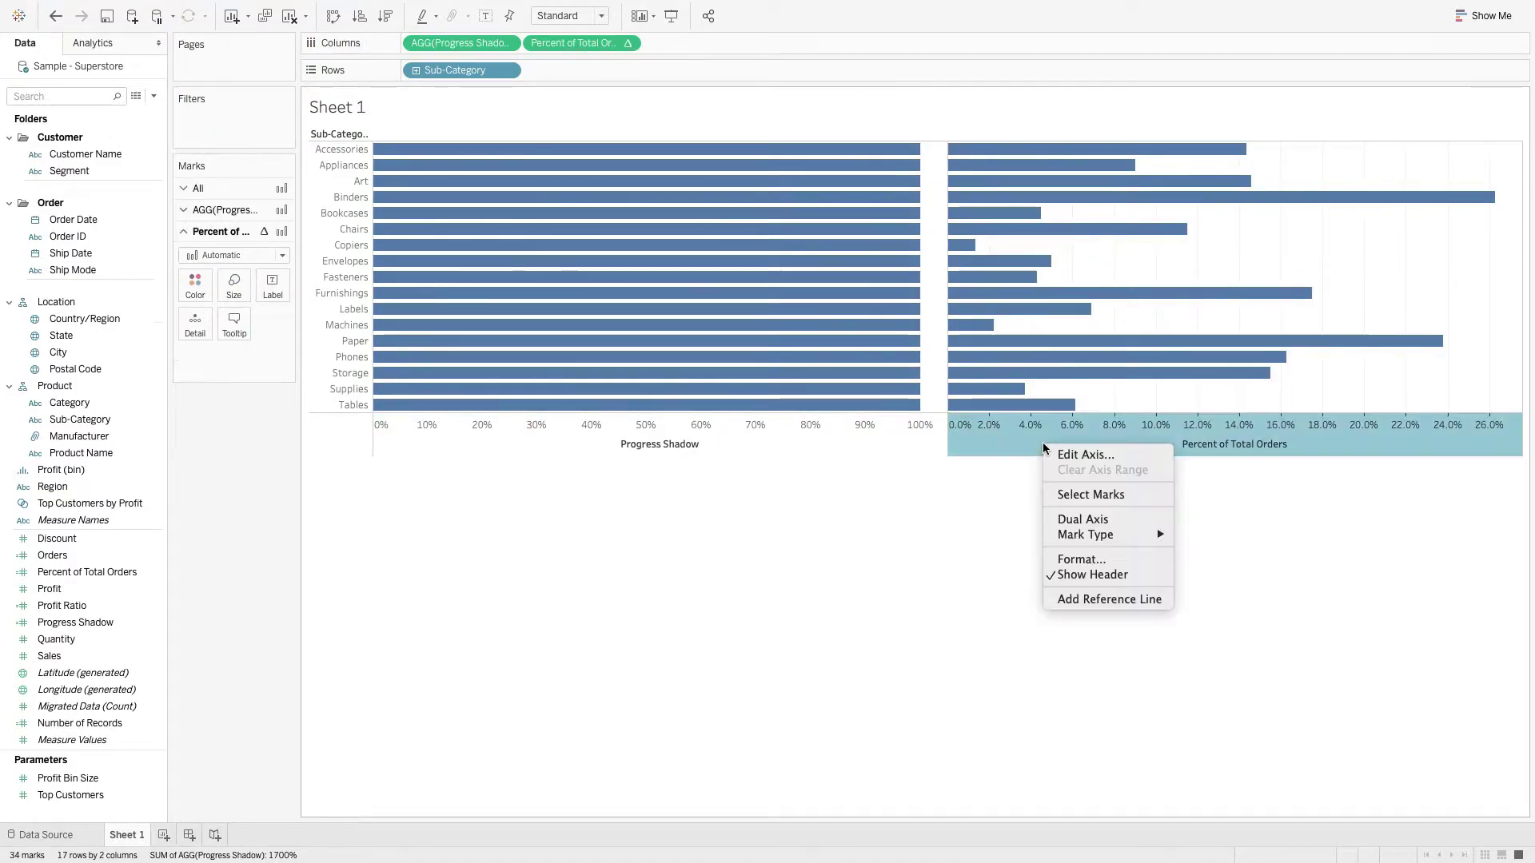
pyautogui.click(1083, 520)
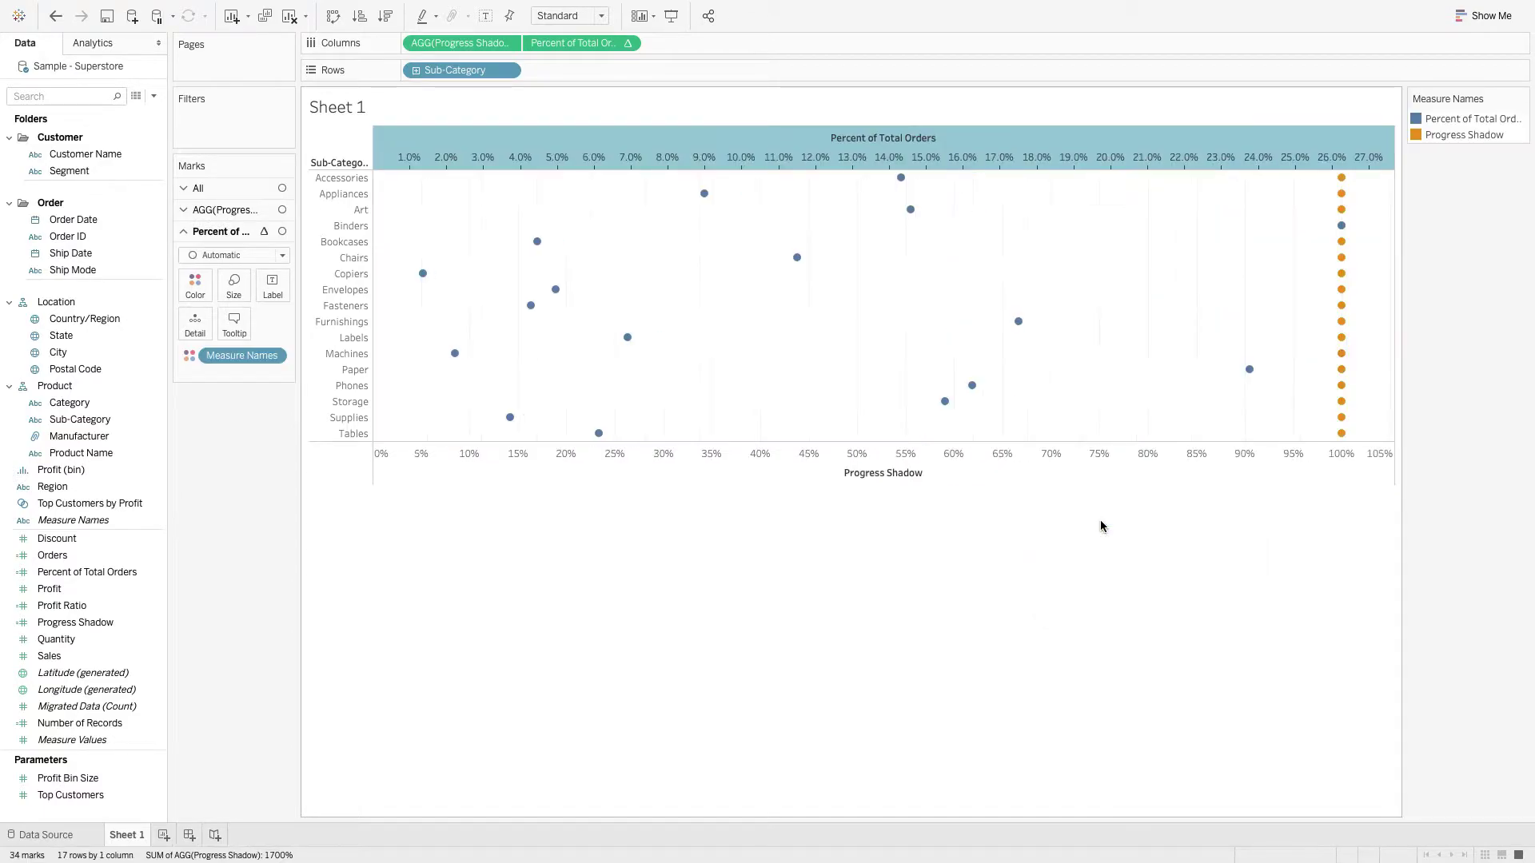
pyautogui.rightClick(934, 486)
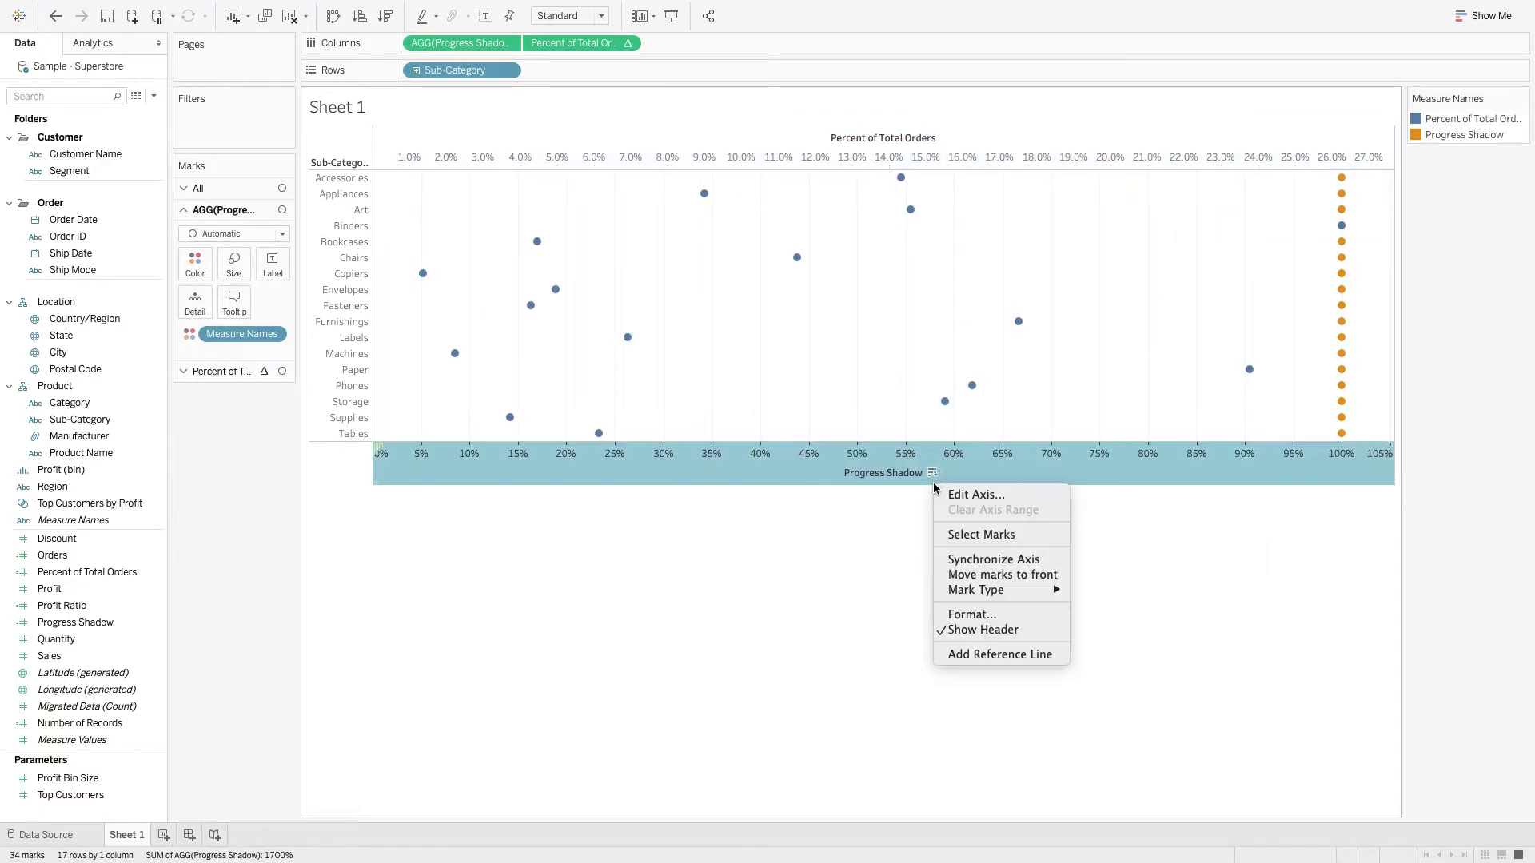
pyautogui.click(984, 560)
pyautogui.click(767, 617)
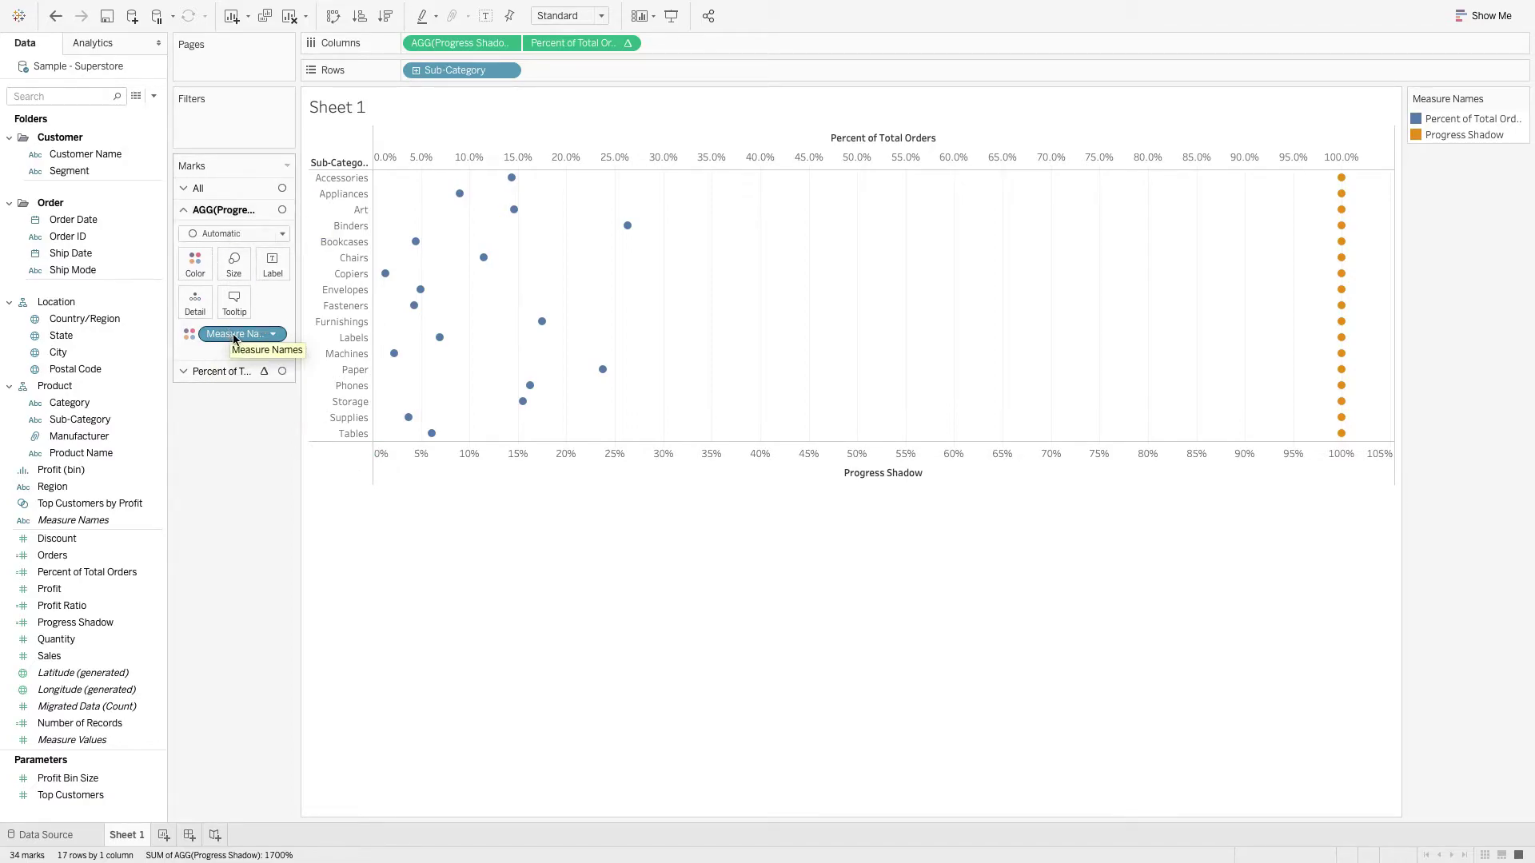
# Step: Make the Progress Shadow marks gray bars without Measure Names color, labelled 100%
pyautogui.moveTo(236, 335); pyautogui.dragTo(104, 336)
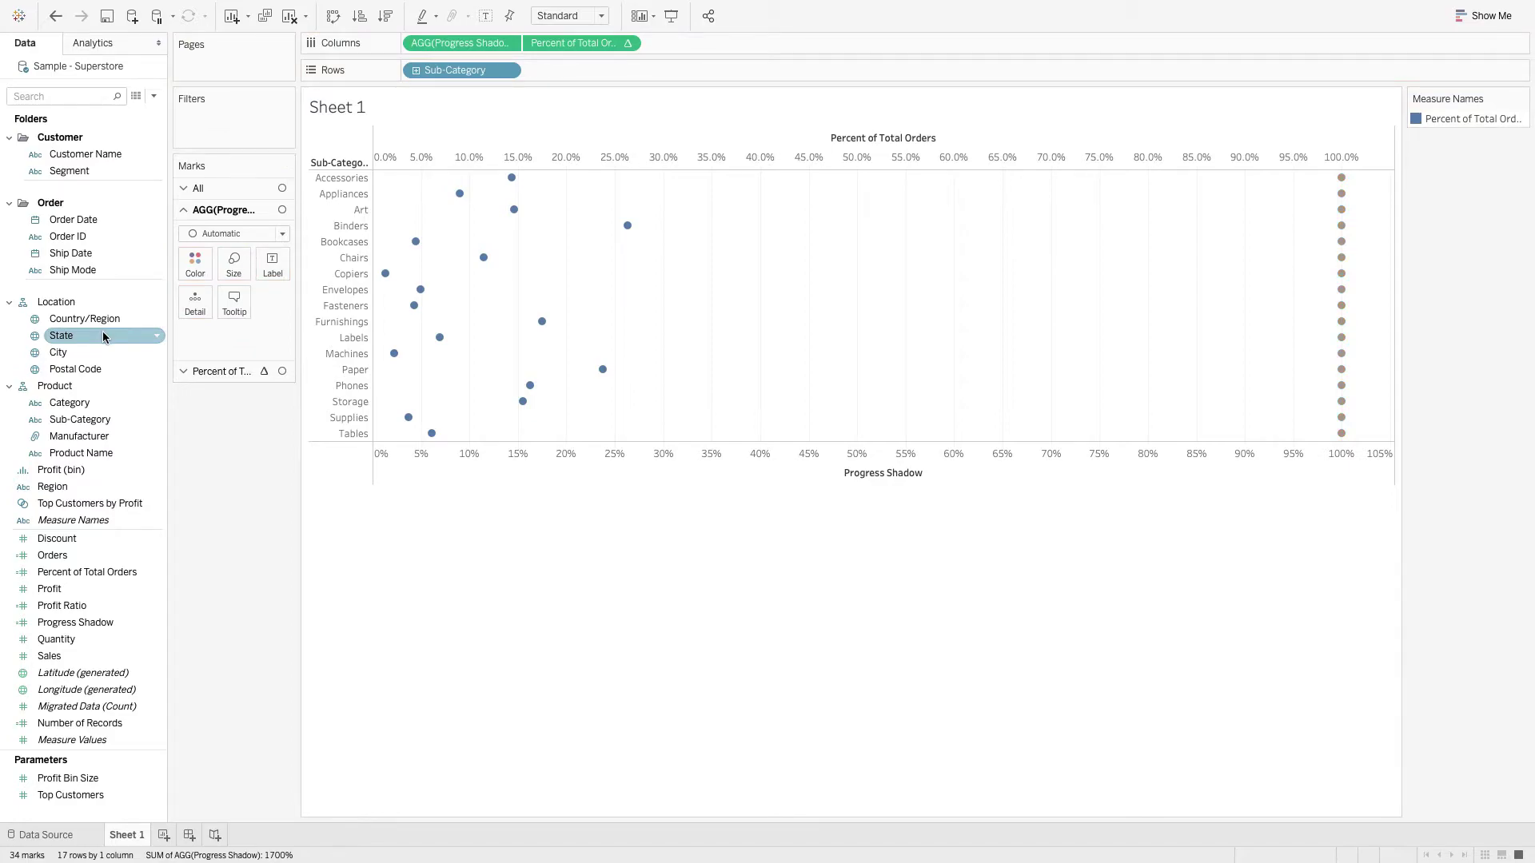
pyautogui.click(196, 268)
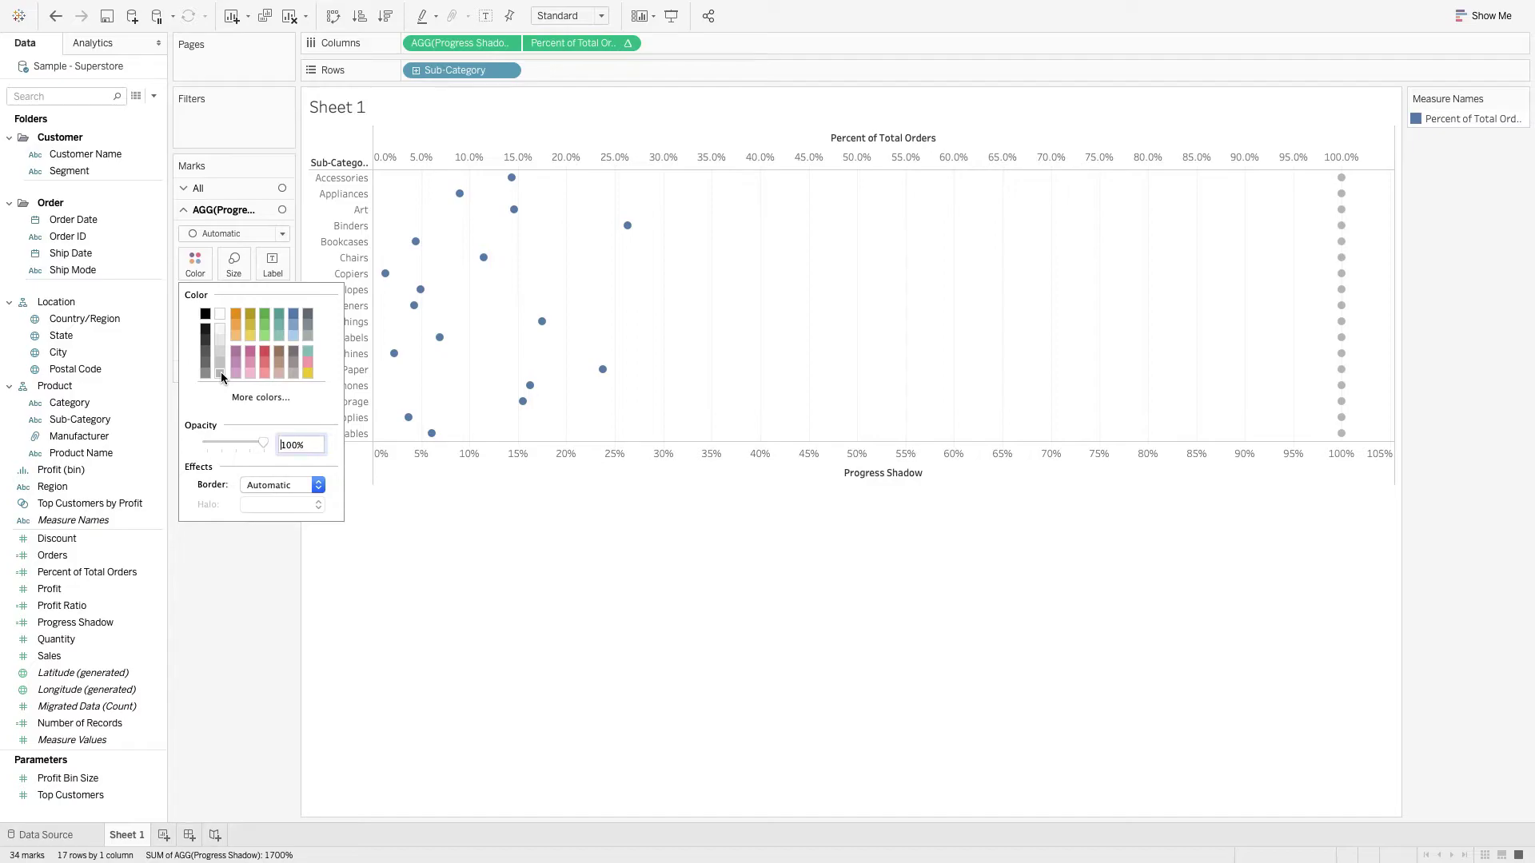
pyautogui.click(236, 524)
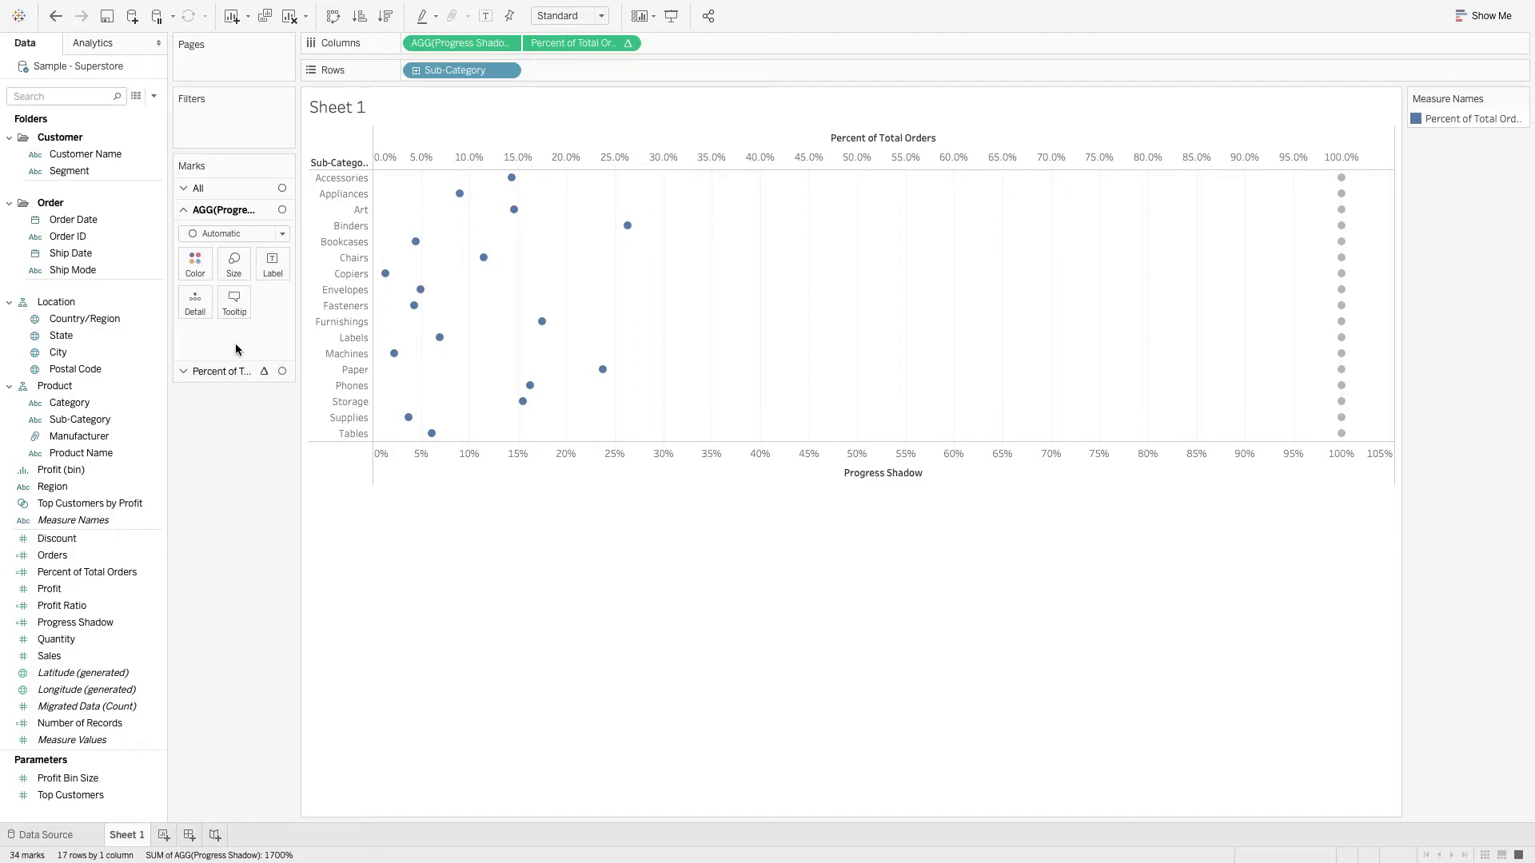
pyautogui.click(223, 233)
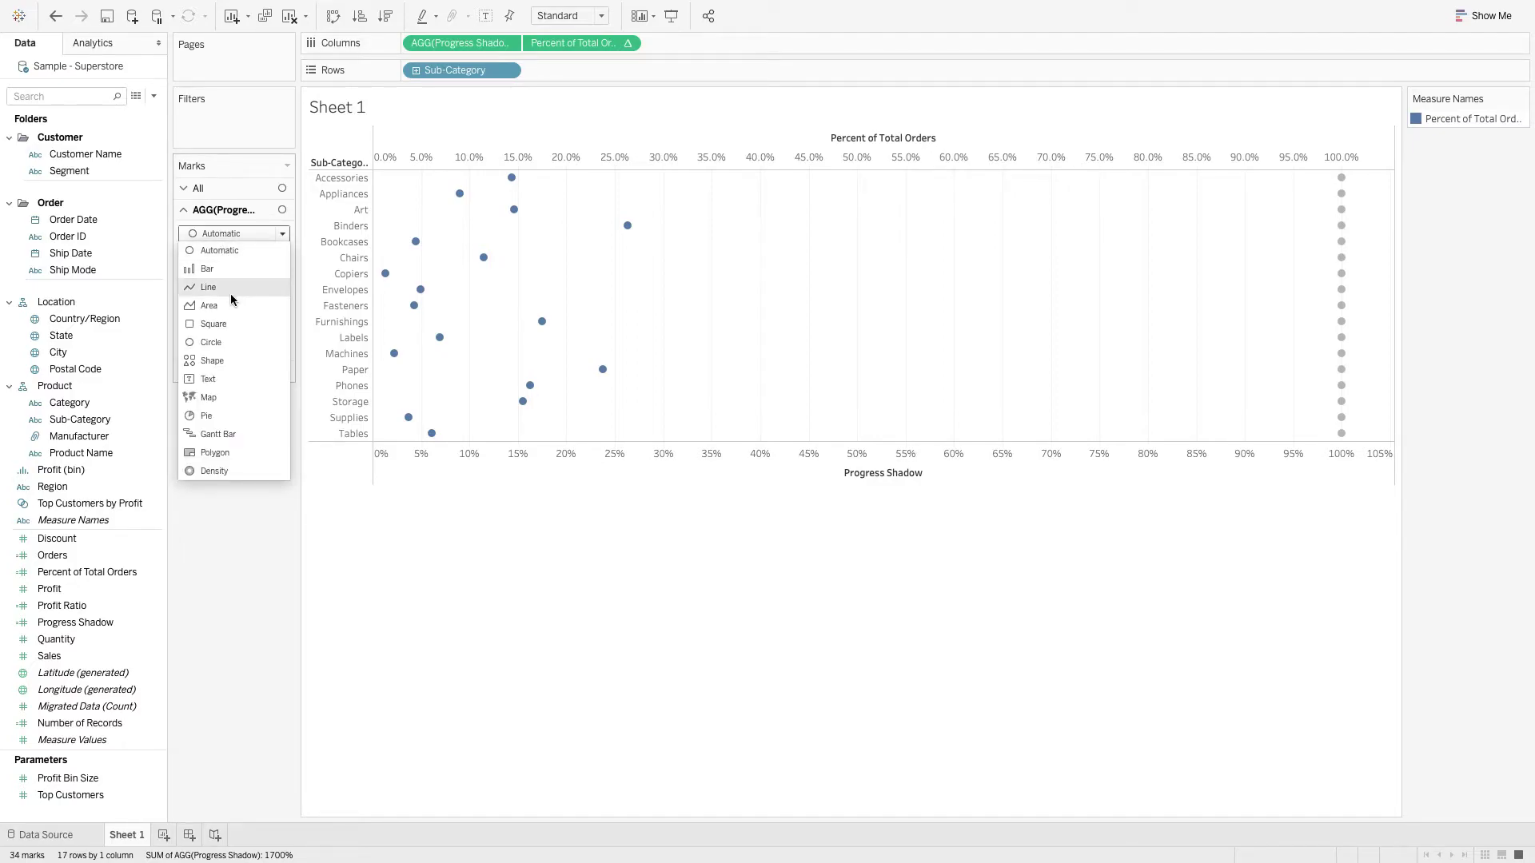
pyautogui.click(221, 263)
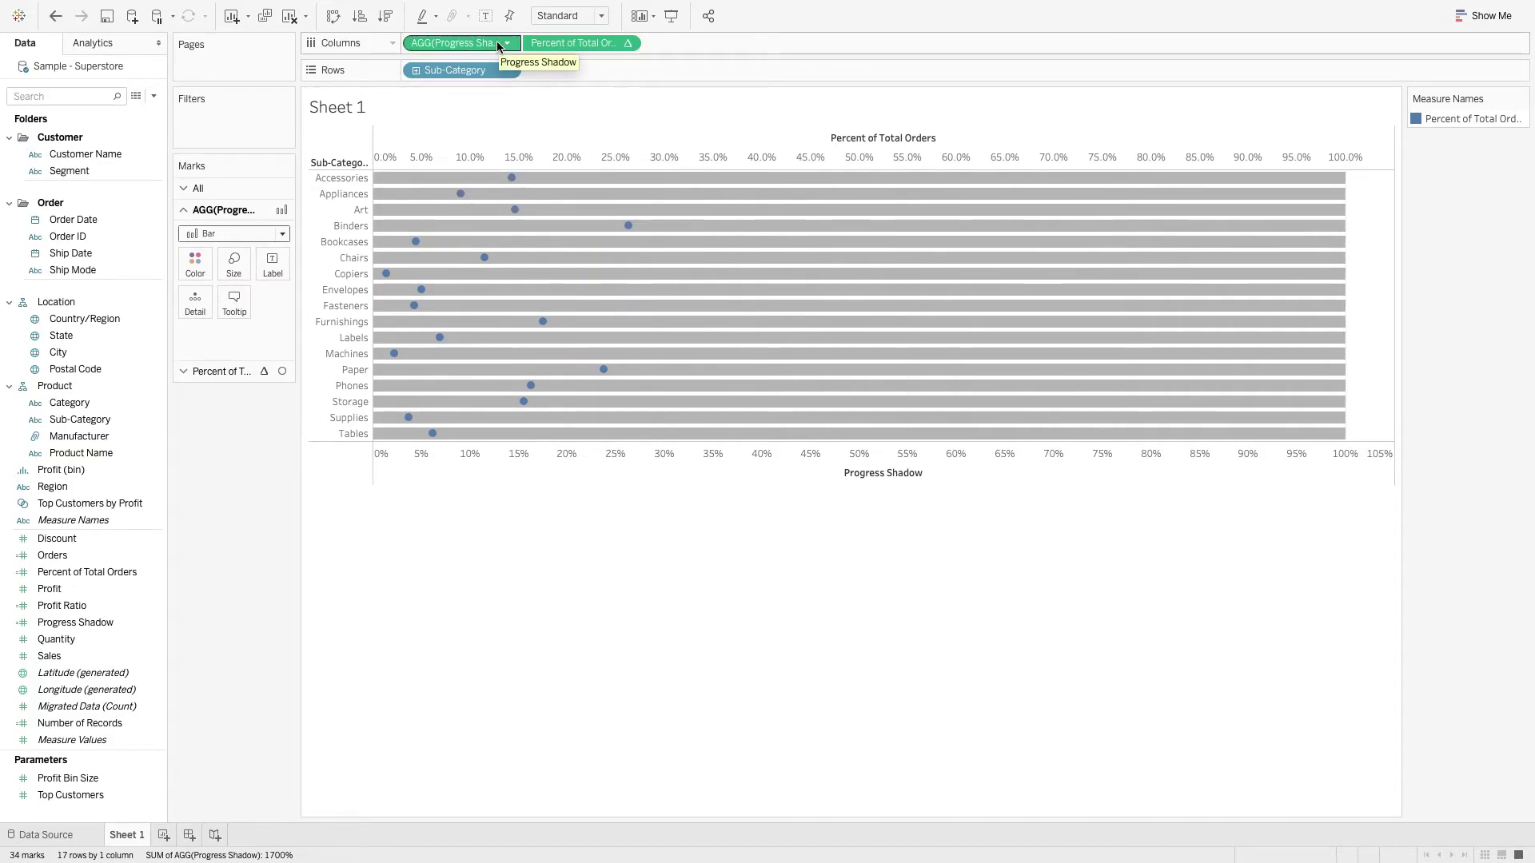
pyautogui.moveTo(462, 45); pyautogui.dragTo(275, 268)
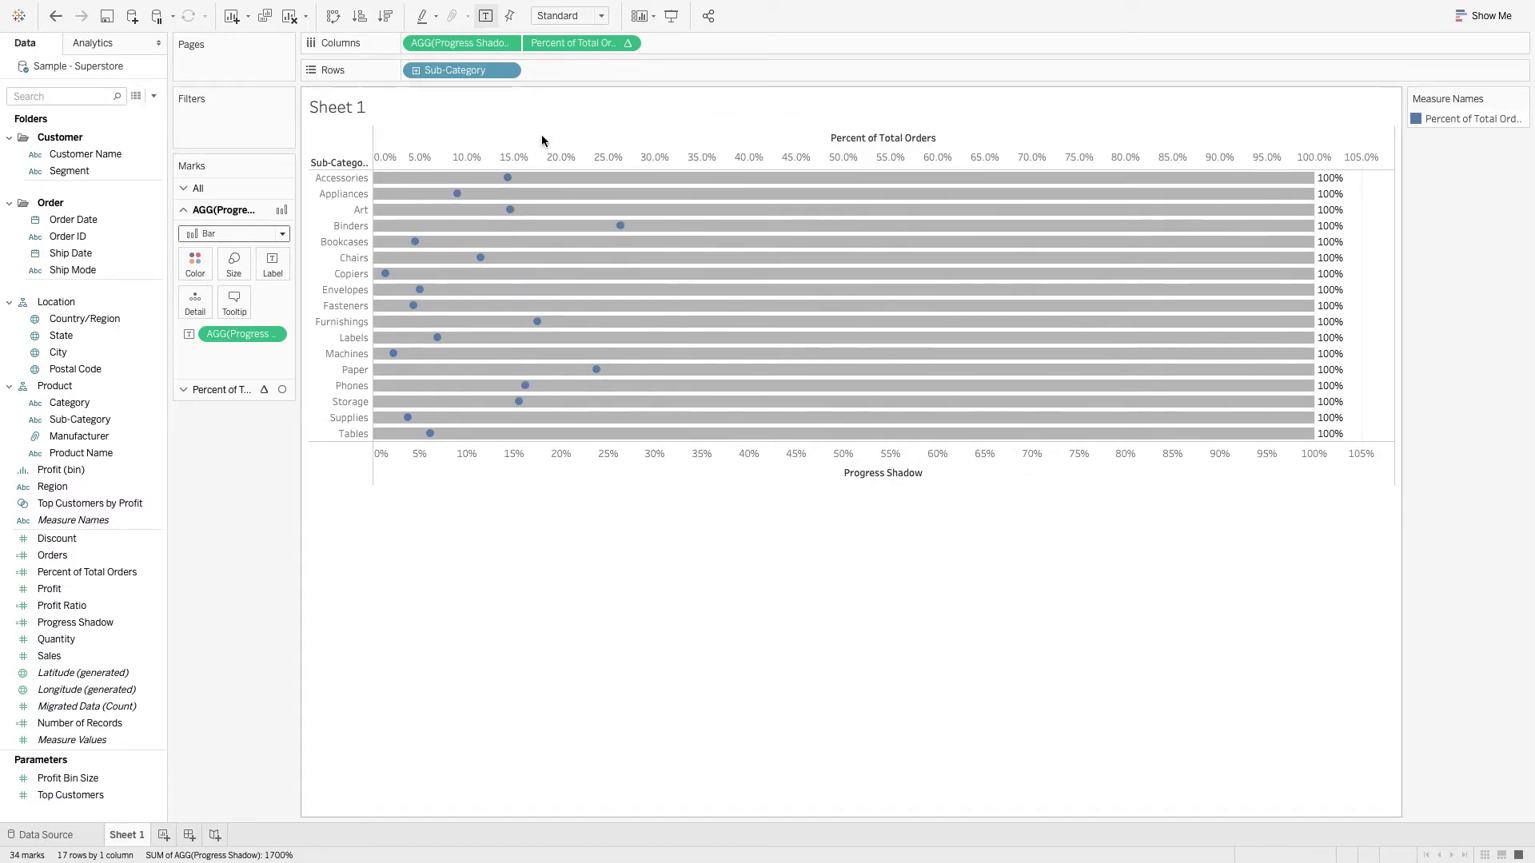
# Step: Label the Percent of Total Orders marks with their values and draw them as bars
pyautogui.click(212, 392)
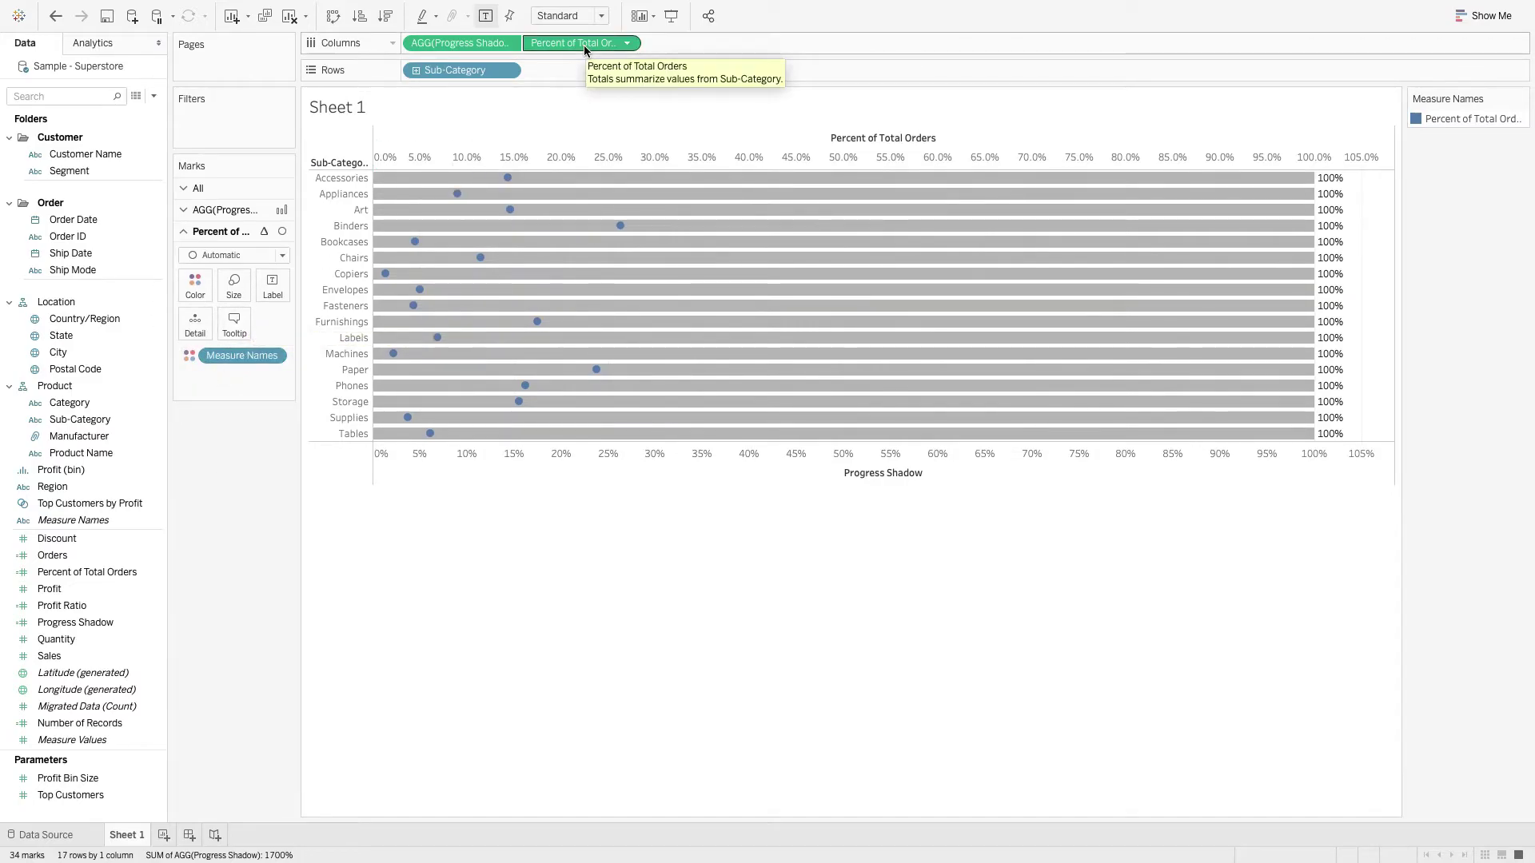
pyautogui.moveTo(583, 46); pyautogui.dragTo(271, 289)
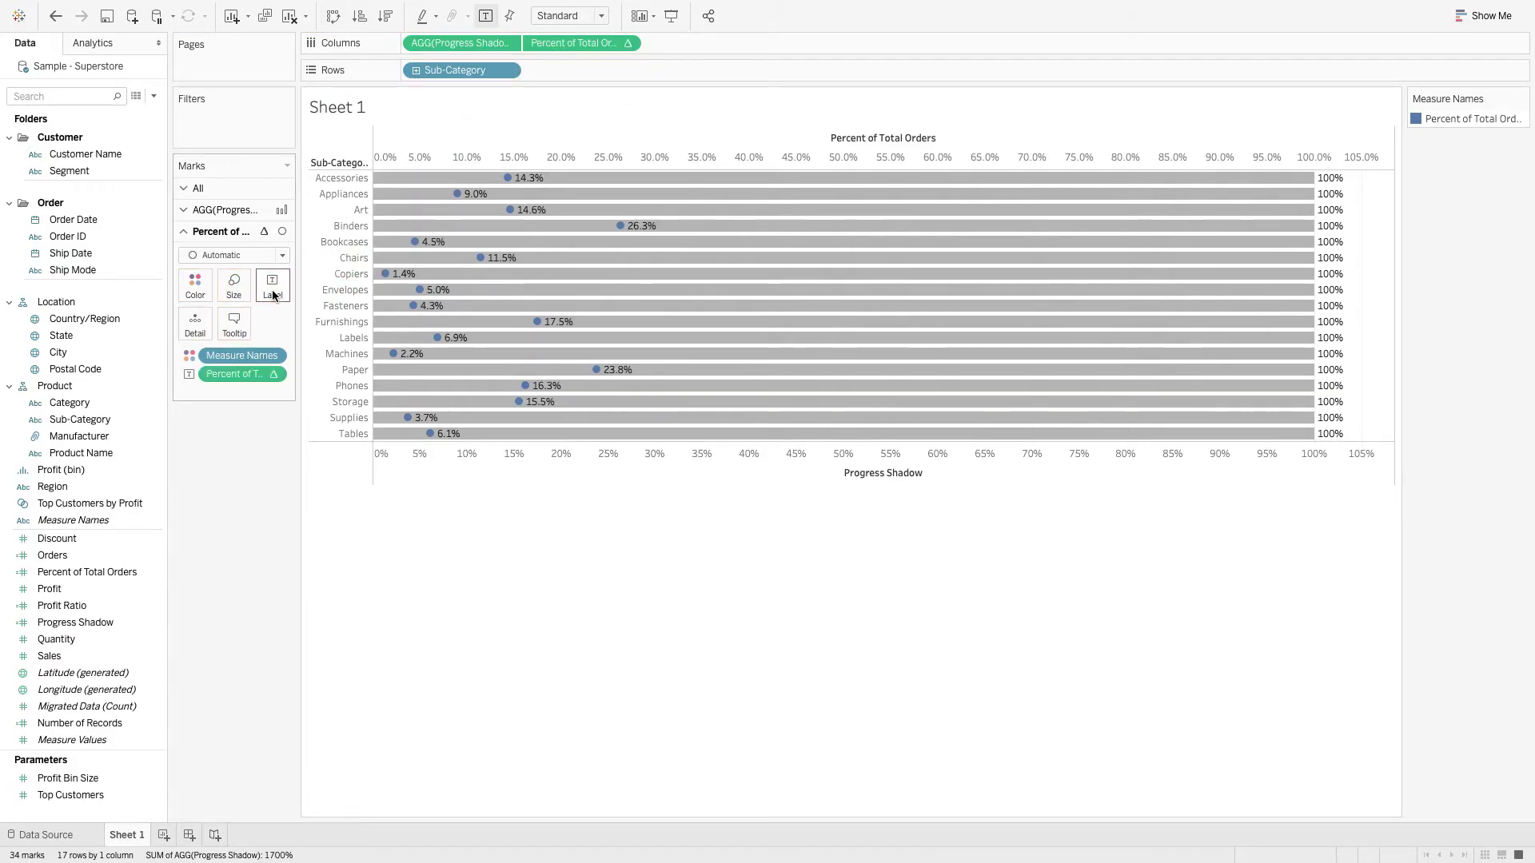
pyautogui.click(211, 256)
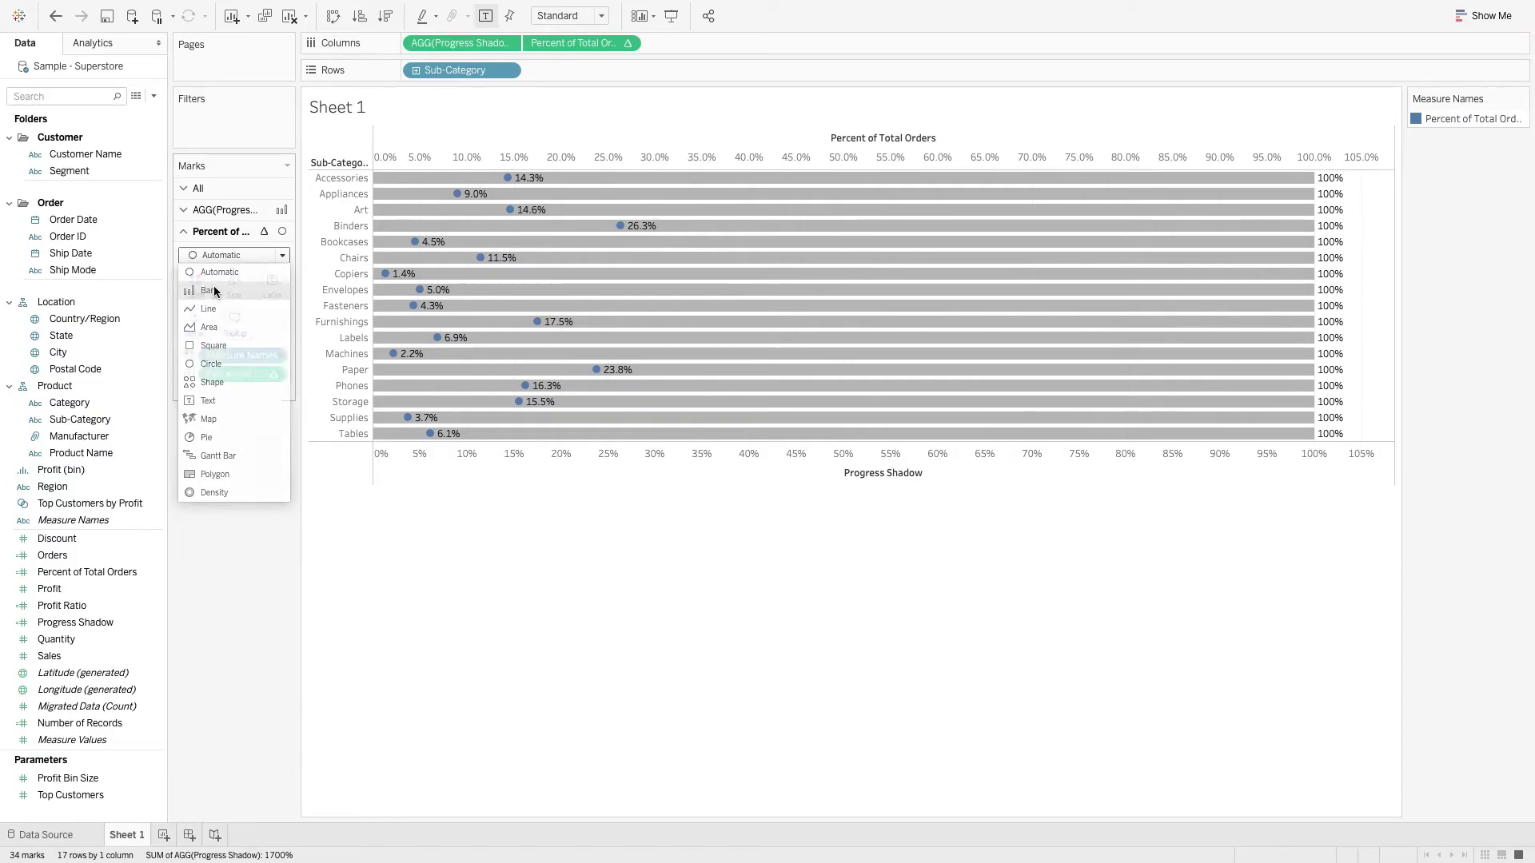
pyautogui.click(214, 285)
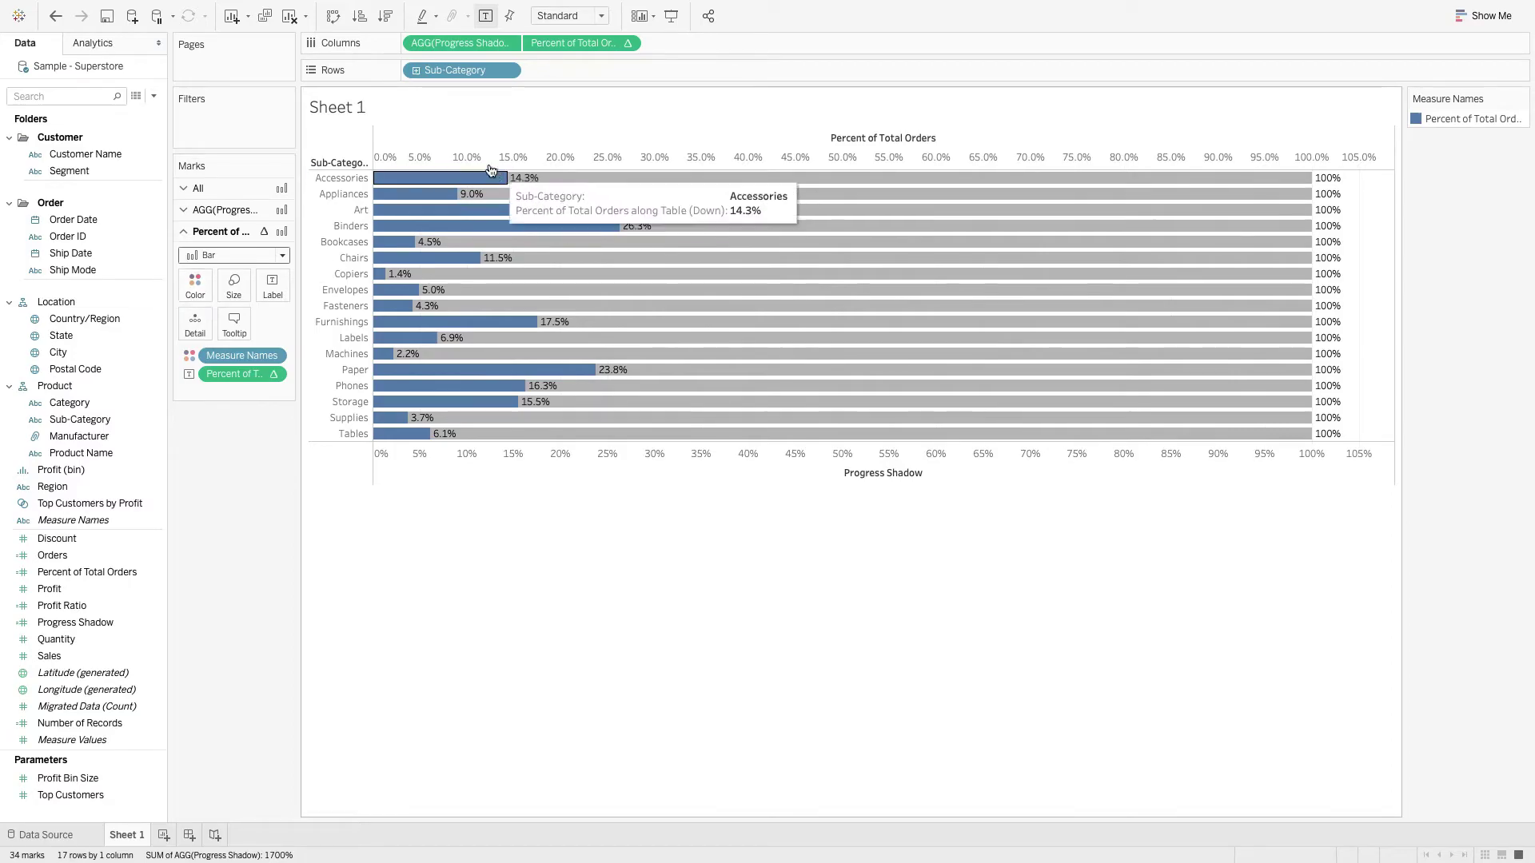
# Step: Give the percent bars dark gray borders and set the view fit to Entire View
pyautogui.moveTo(415, 205)
pyautogui.moveTo(444, 180)
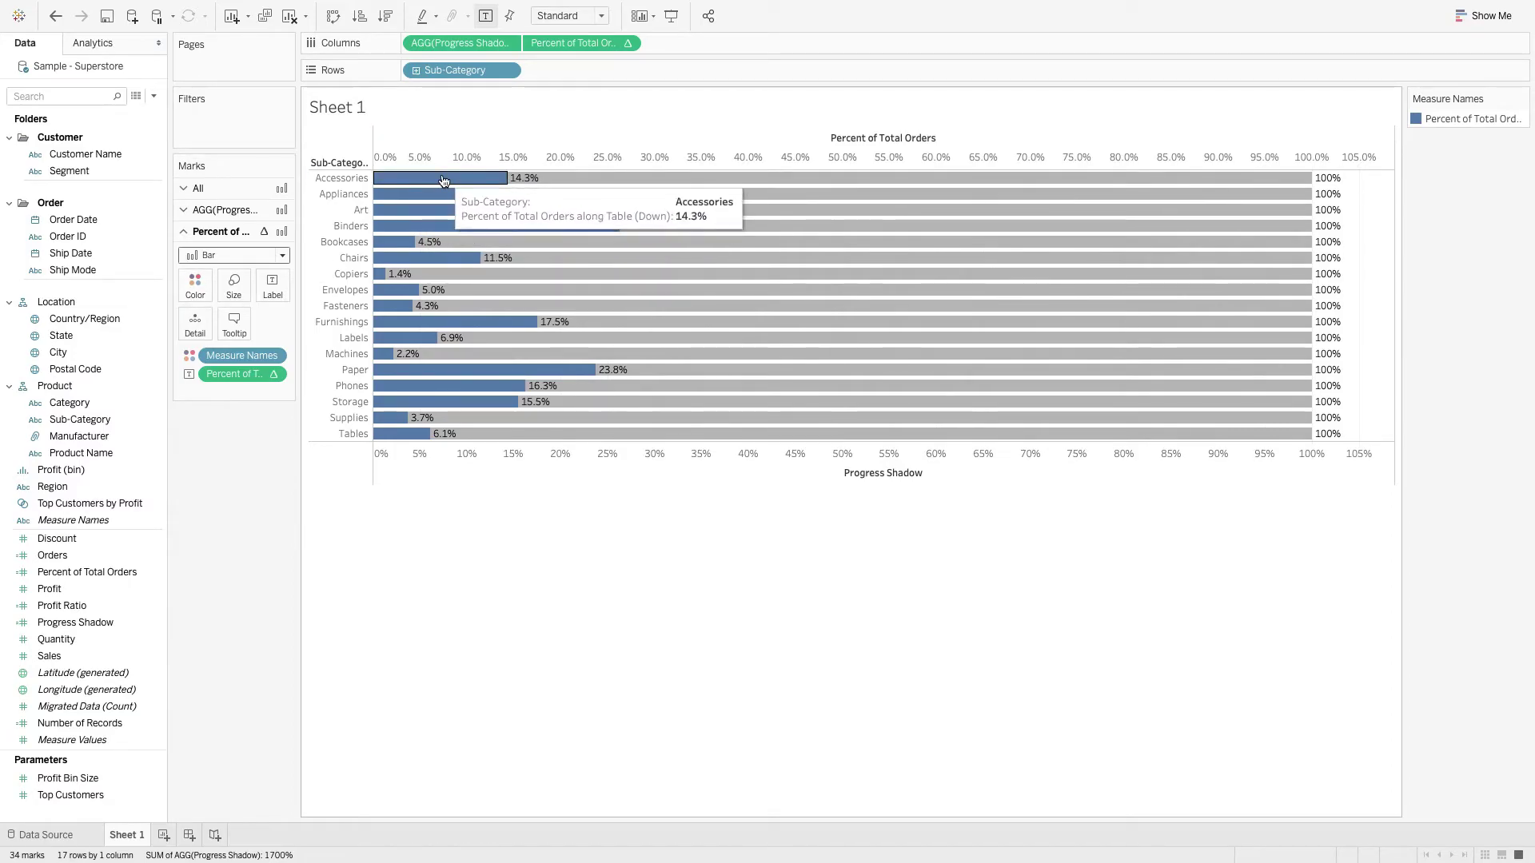
pyautogui.click(195, 285)
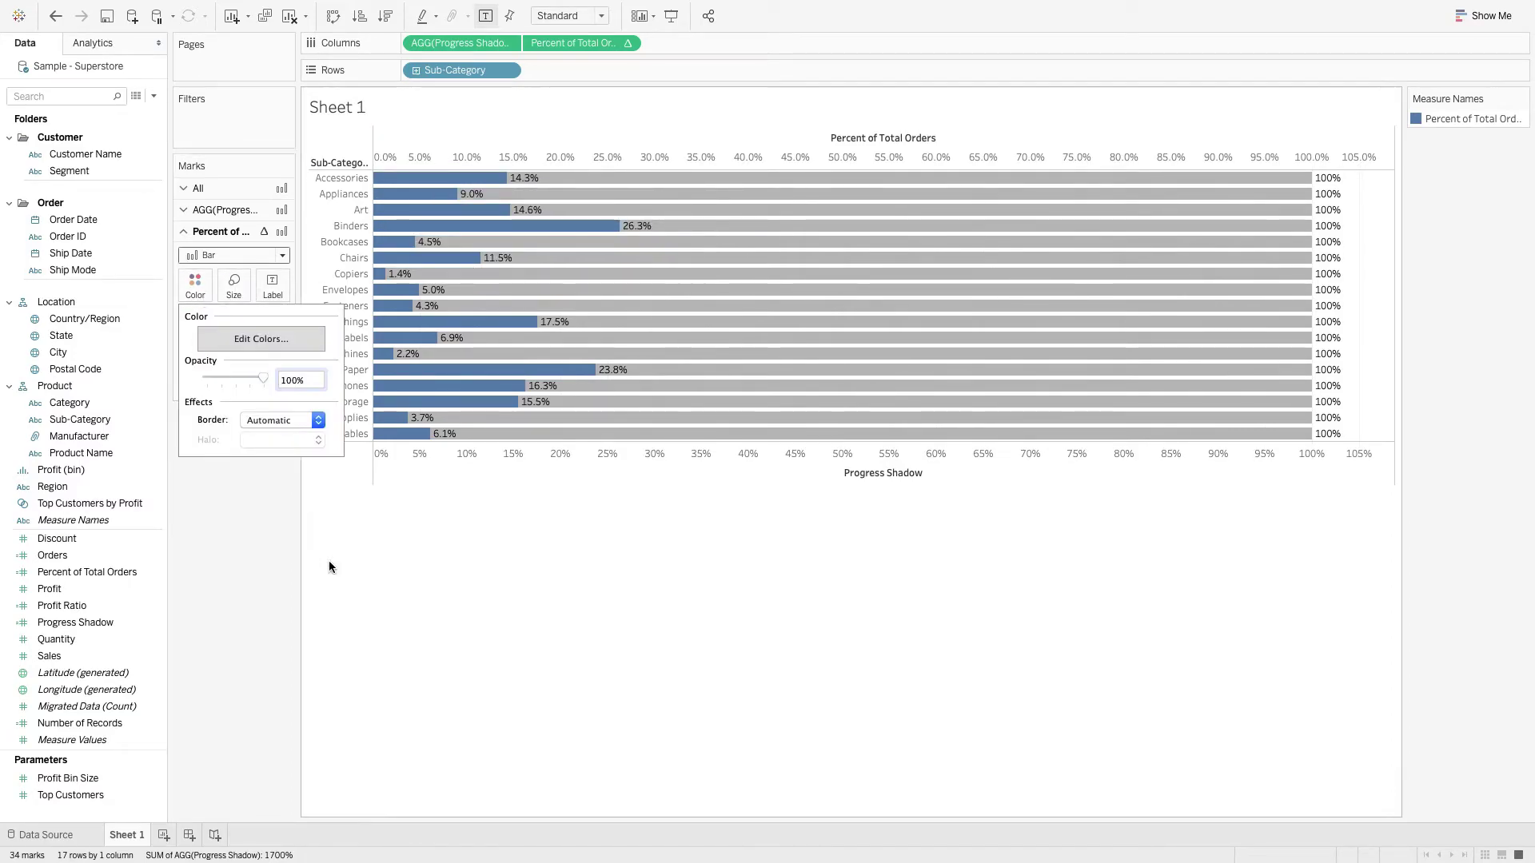
pyautogui.click(272, 421)
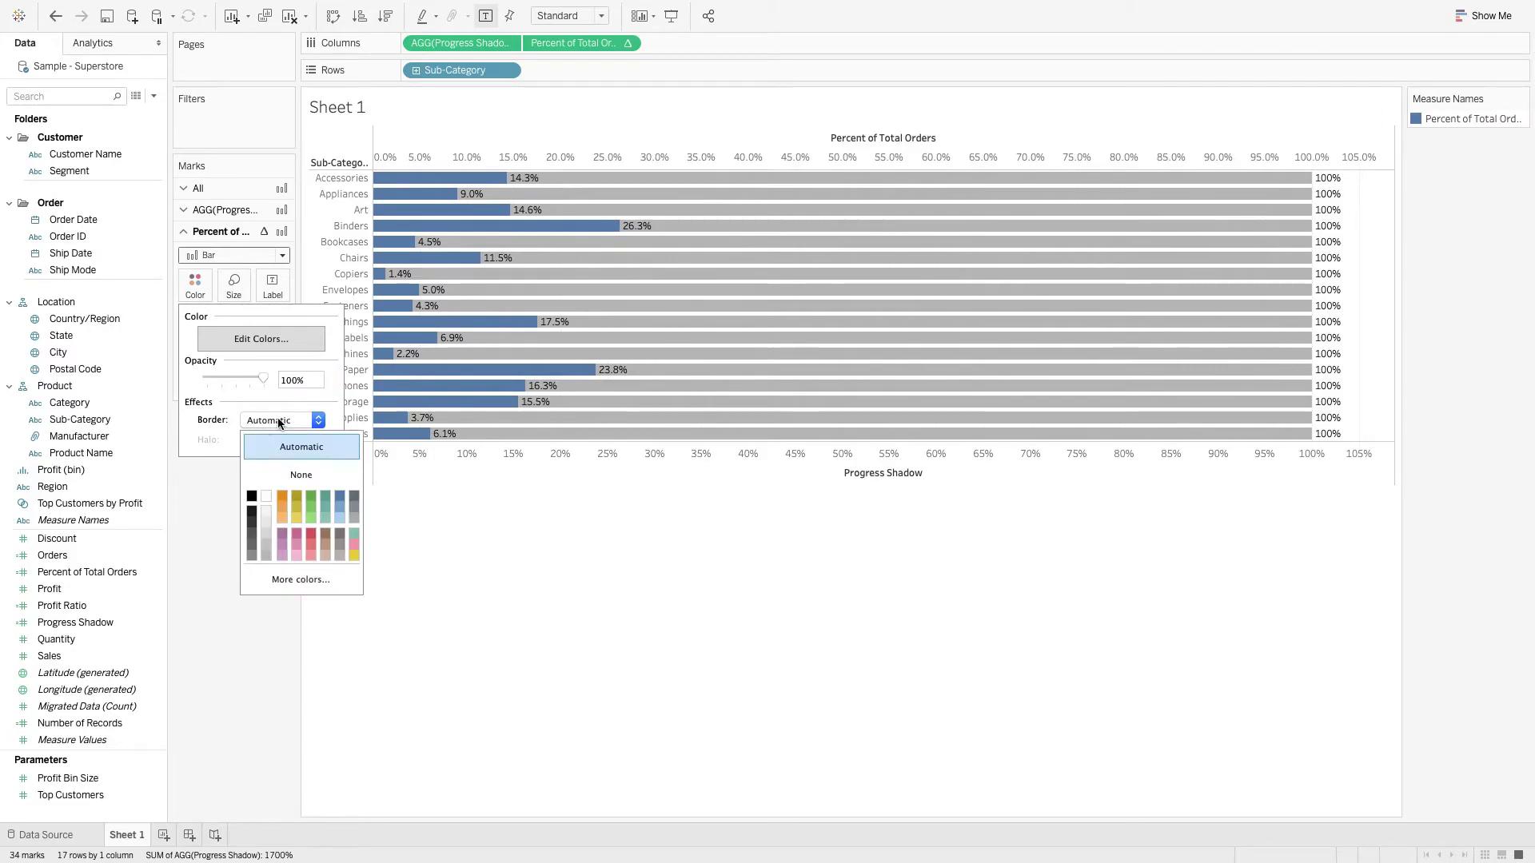
pyautogui.click(252, 522)
pyautogui.click(204, 532)
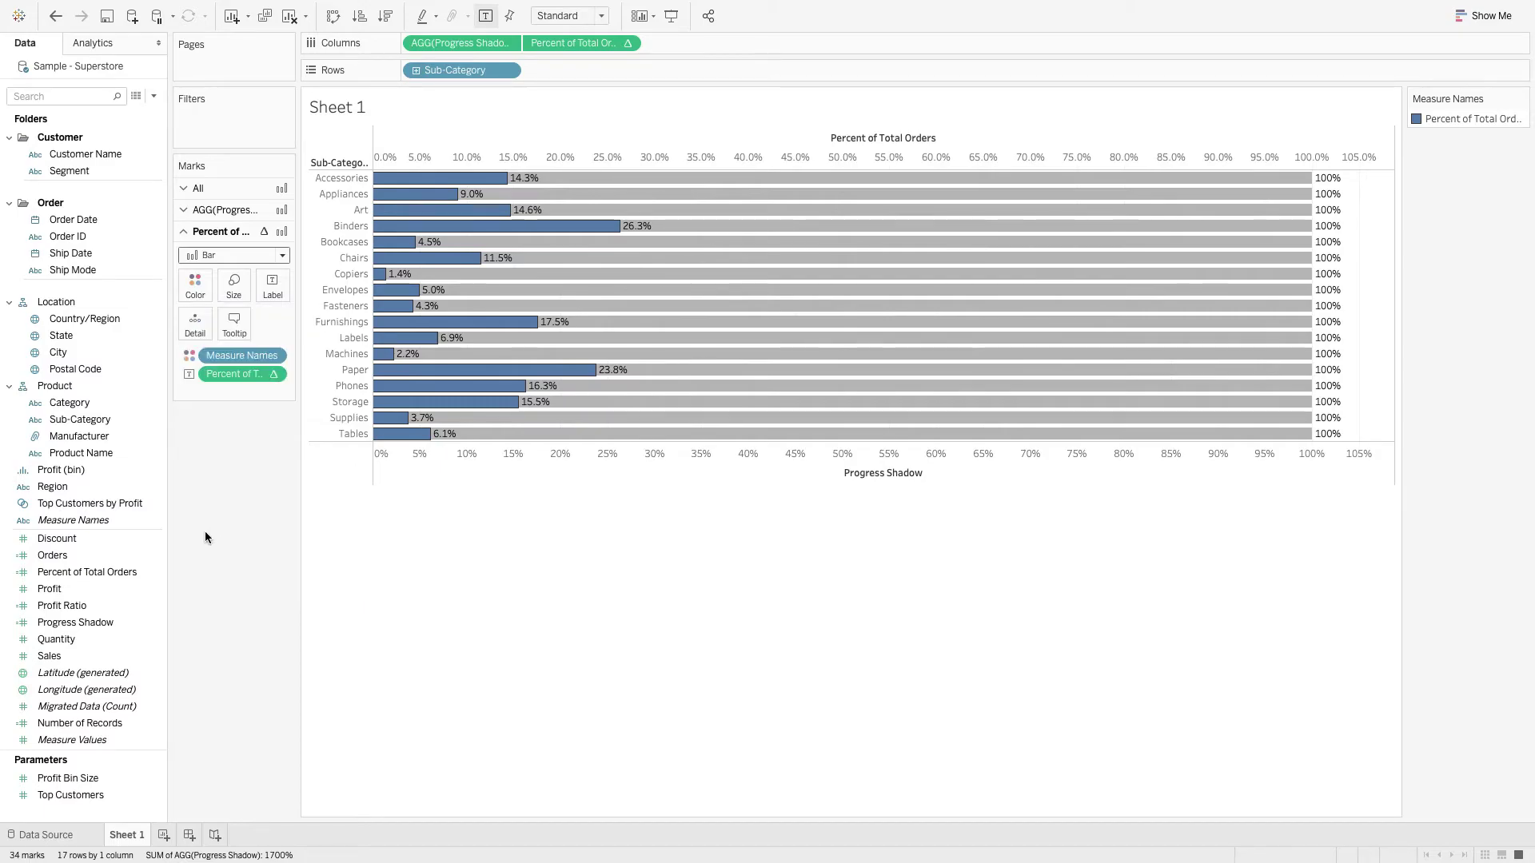
pyautogui.click(578, 18)
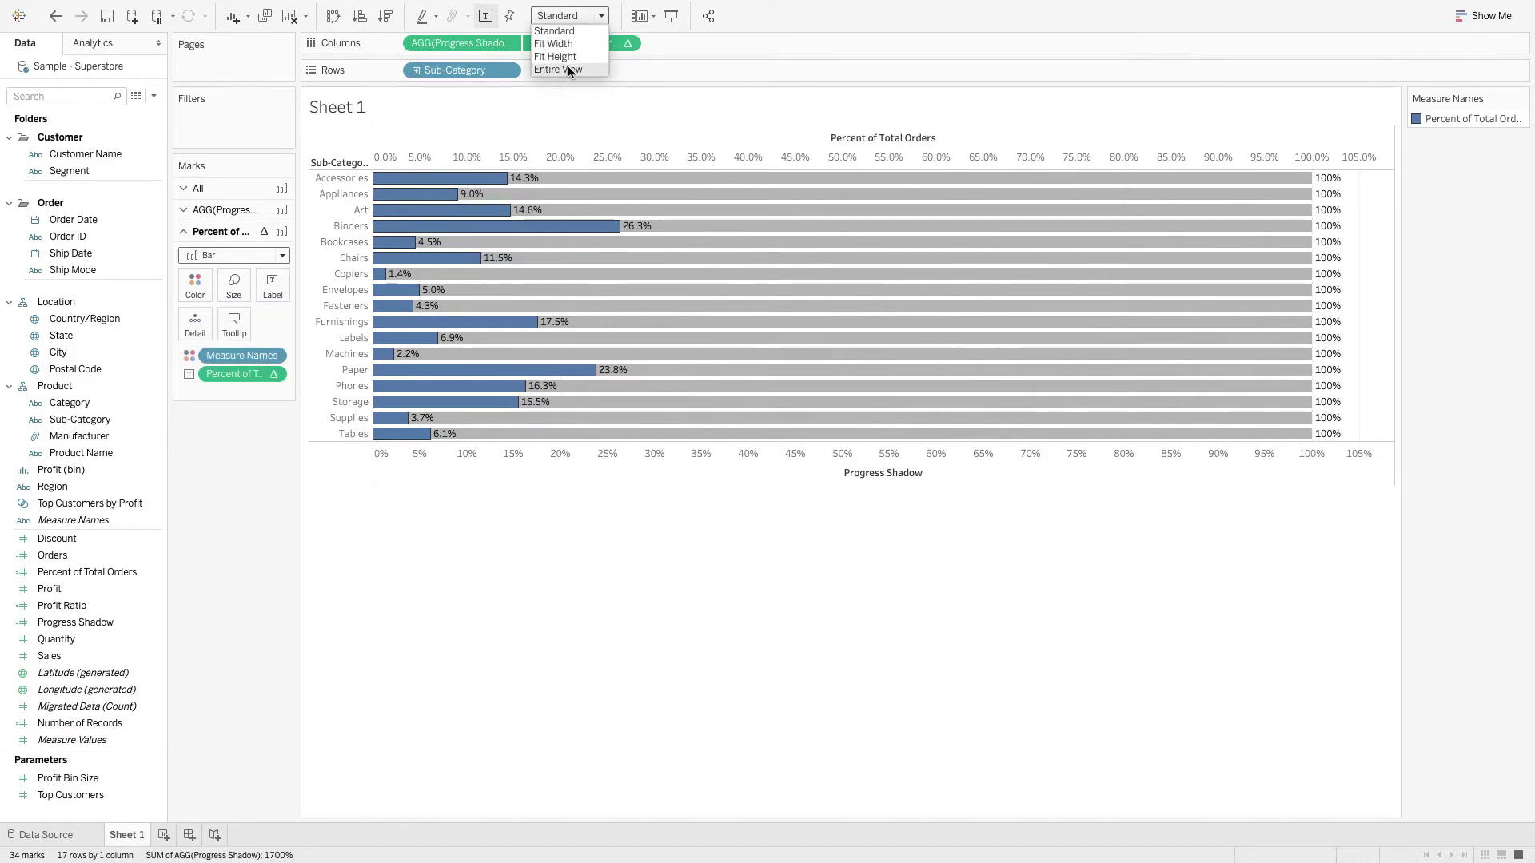
pyautogui.click(568, 70)
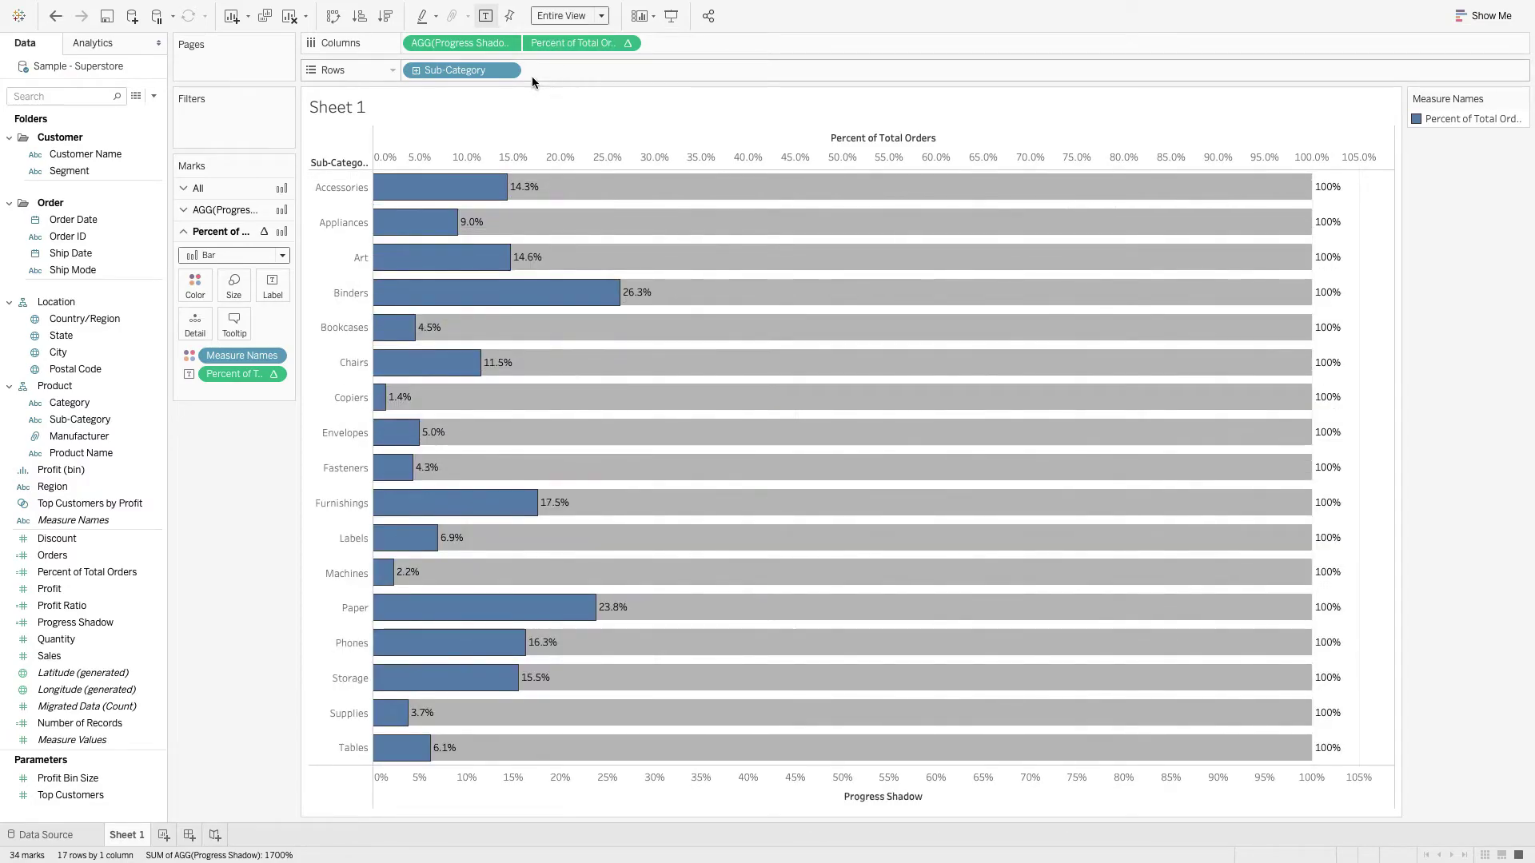
# Step: Sort Sub-Category descending by field value, putting Binders (26.3%) first and Copiers (1.4%) last
pyautogui.rightClick(448, 72)
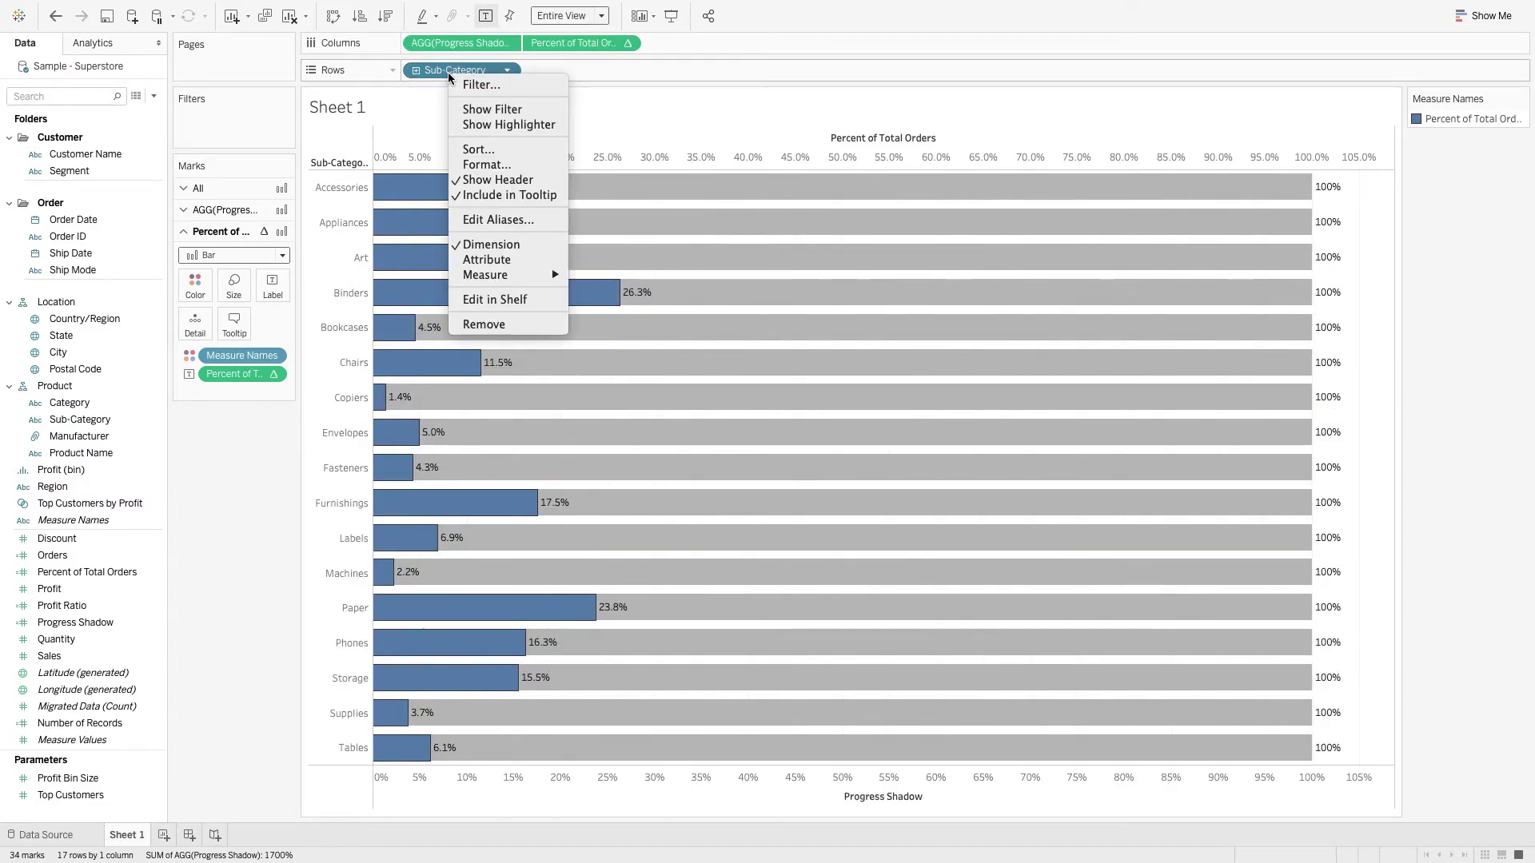
pyautogui.click(486, 148)
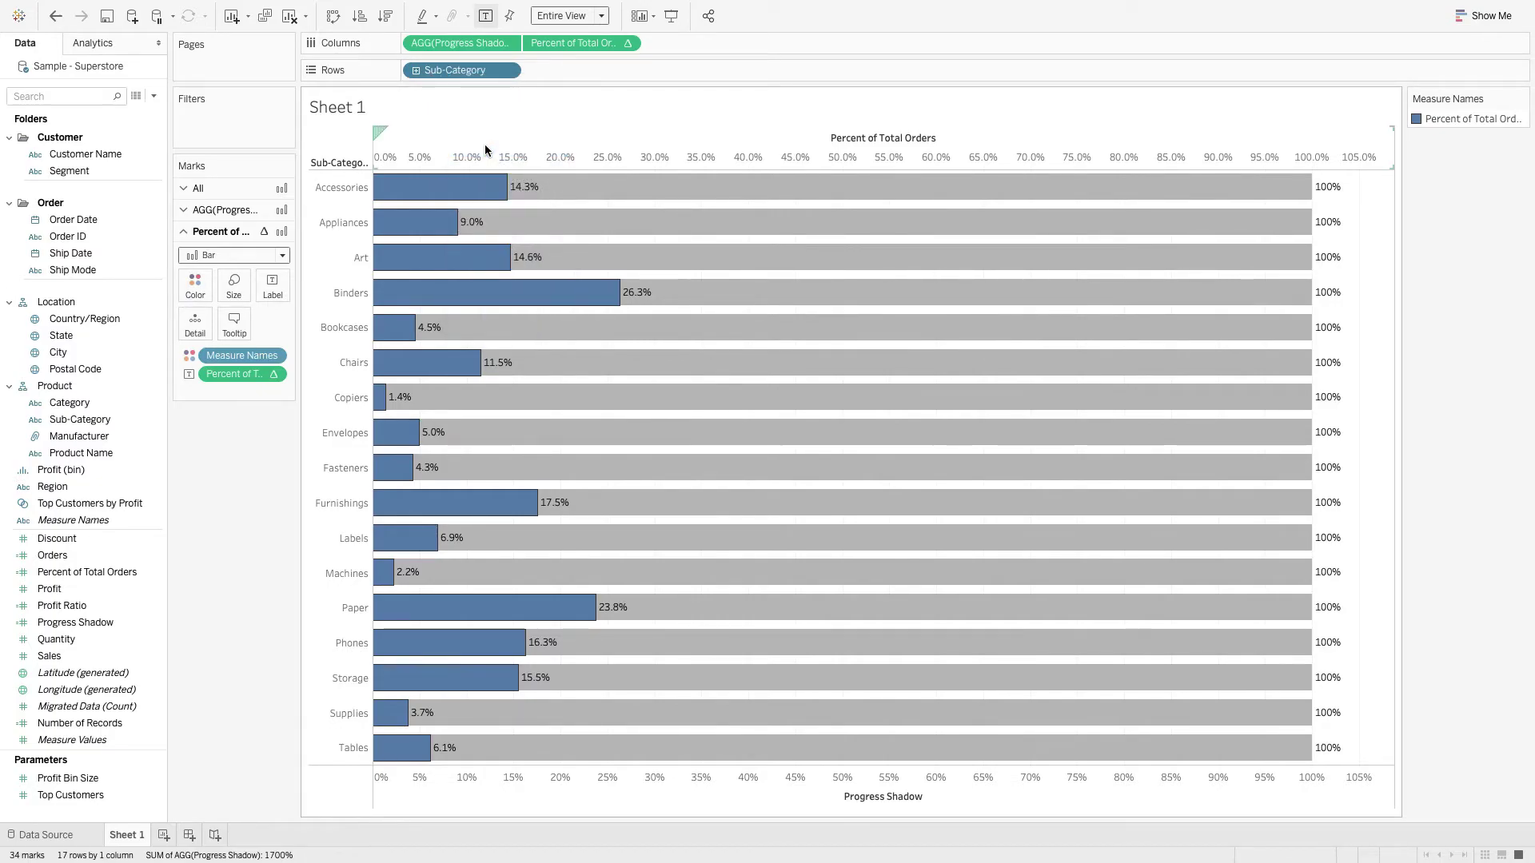
pyautogui.click(748, 409)
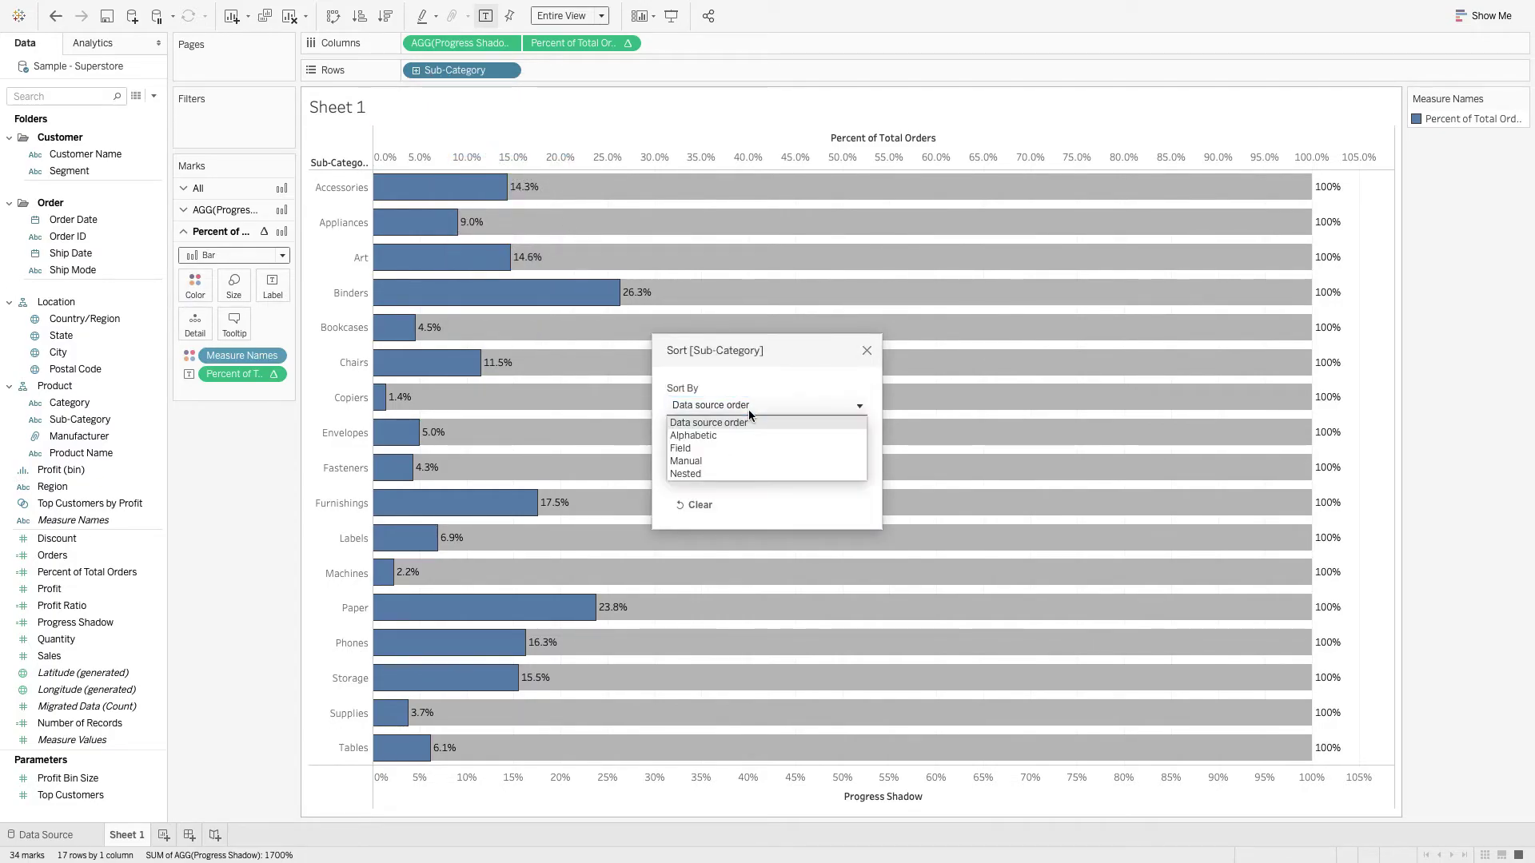
pyautogui.click(702, 447)
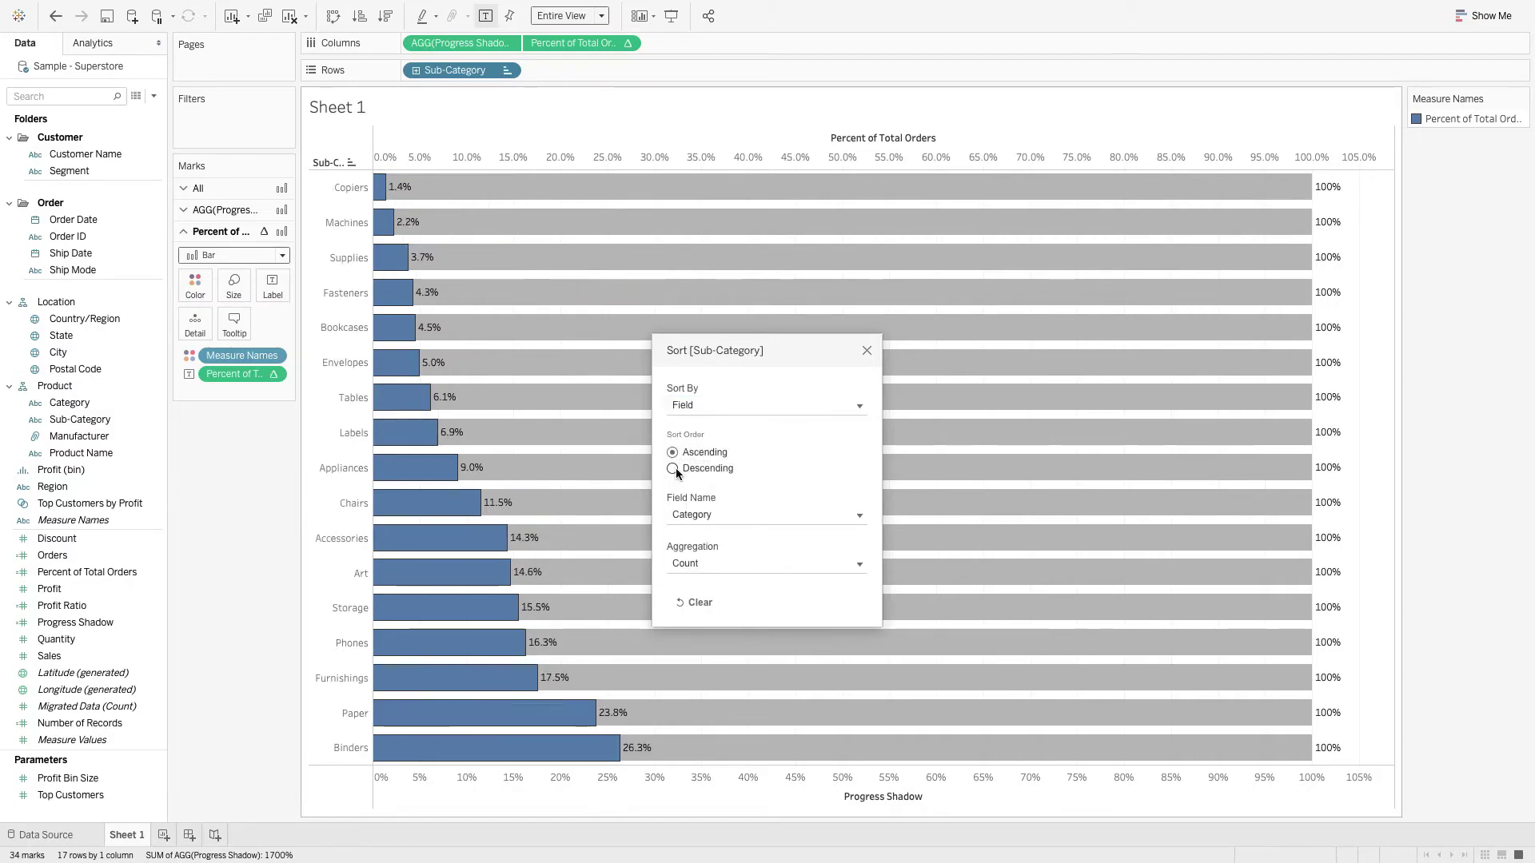
pyautogui.click(672, 469)
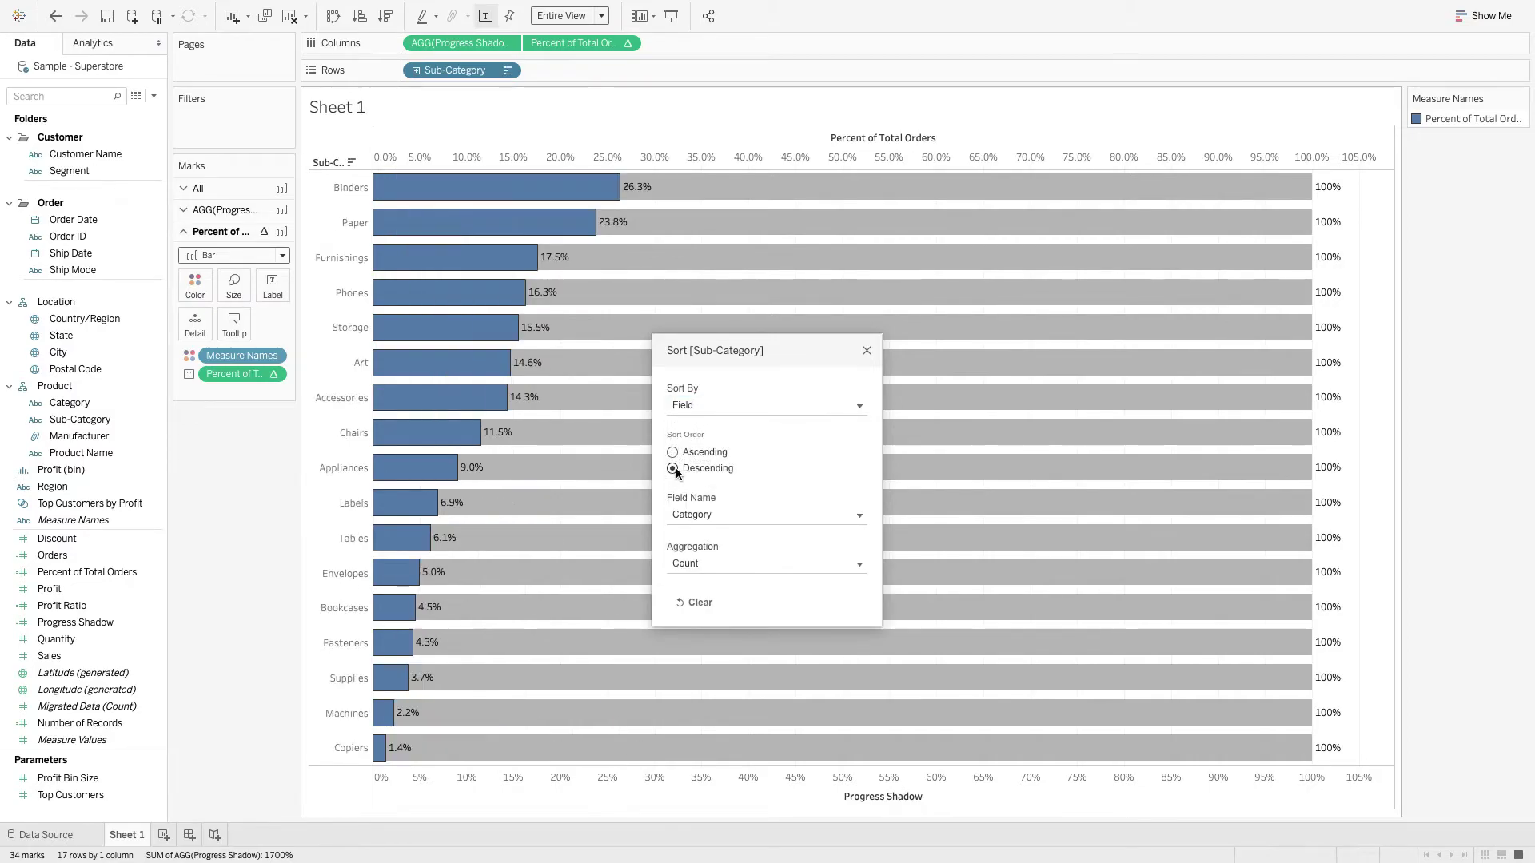
pyautogui.click(866, 351)
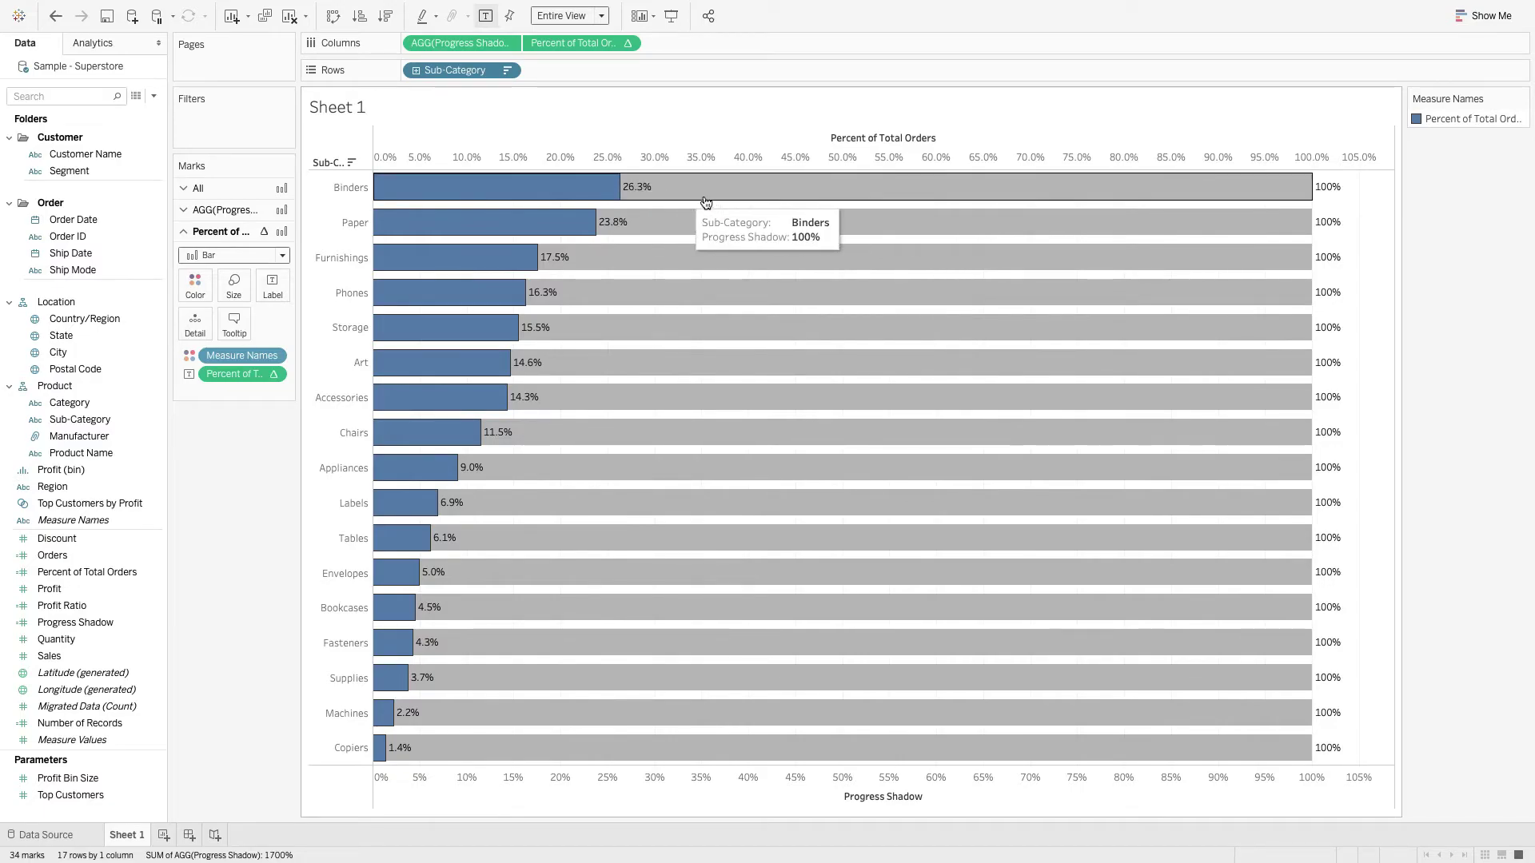
# Step: Reduce the bar size slightly for all marks together
pyautogui.click(231, 190)
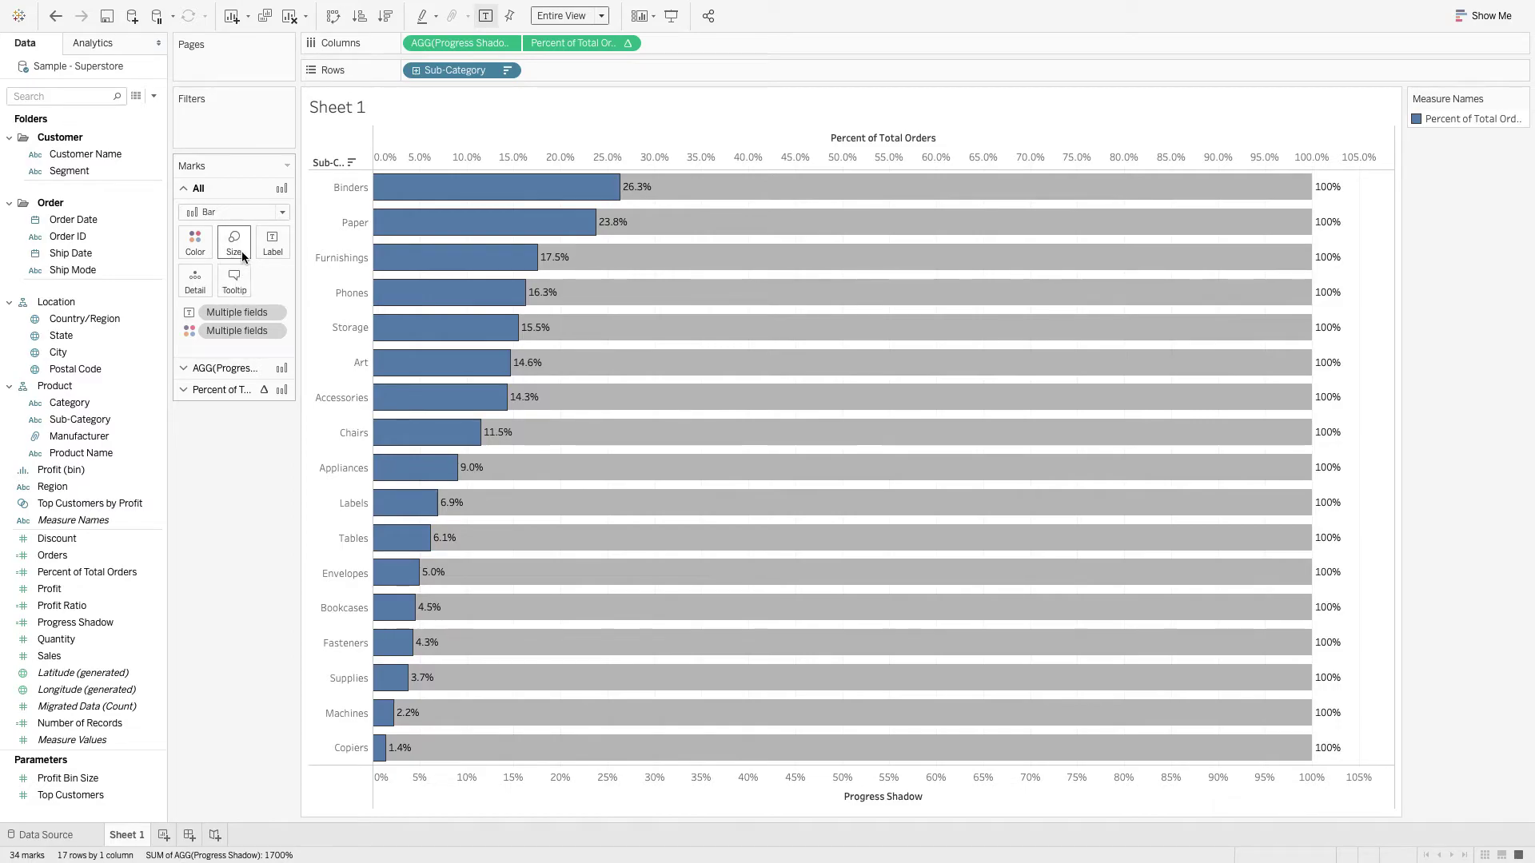
pyautogui.click(242, 251)
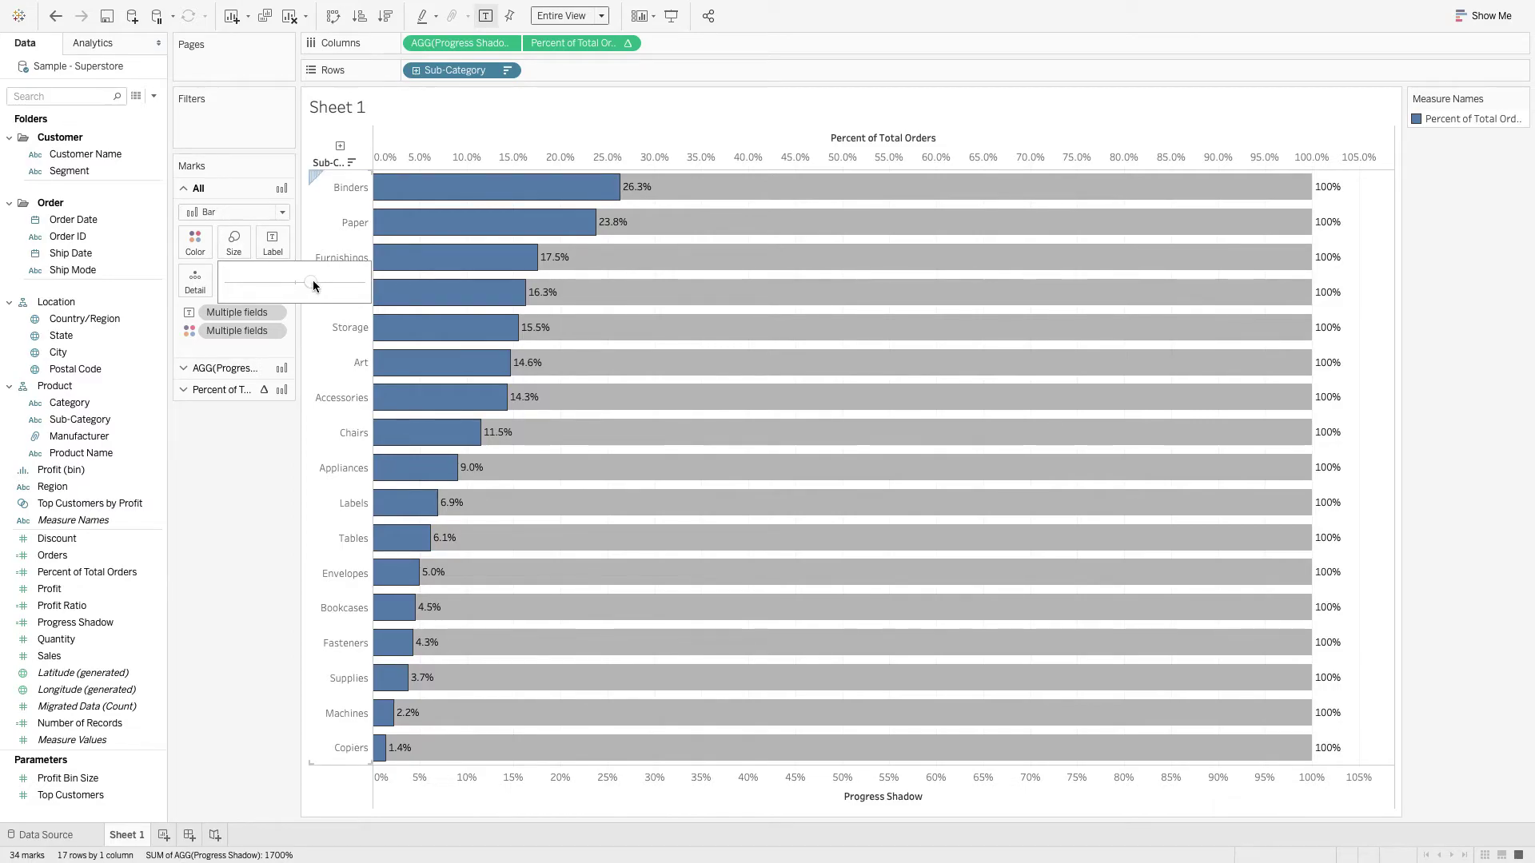
pyautogui.moveTo(313, 286); pyautogui.dragTo(315, 285)
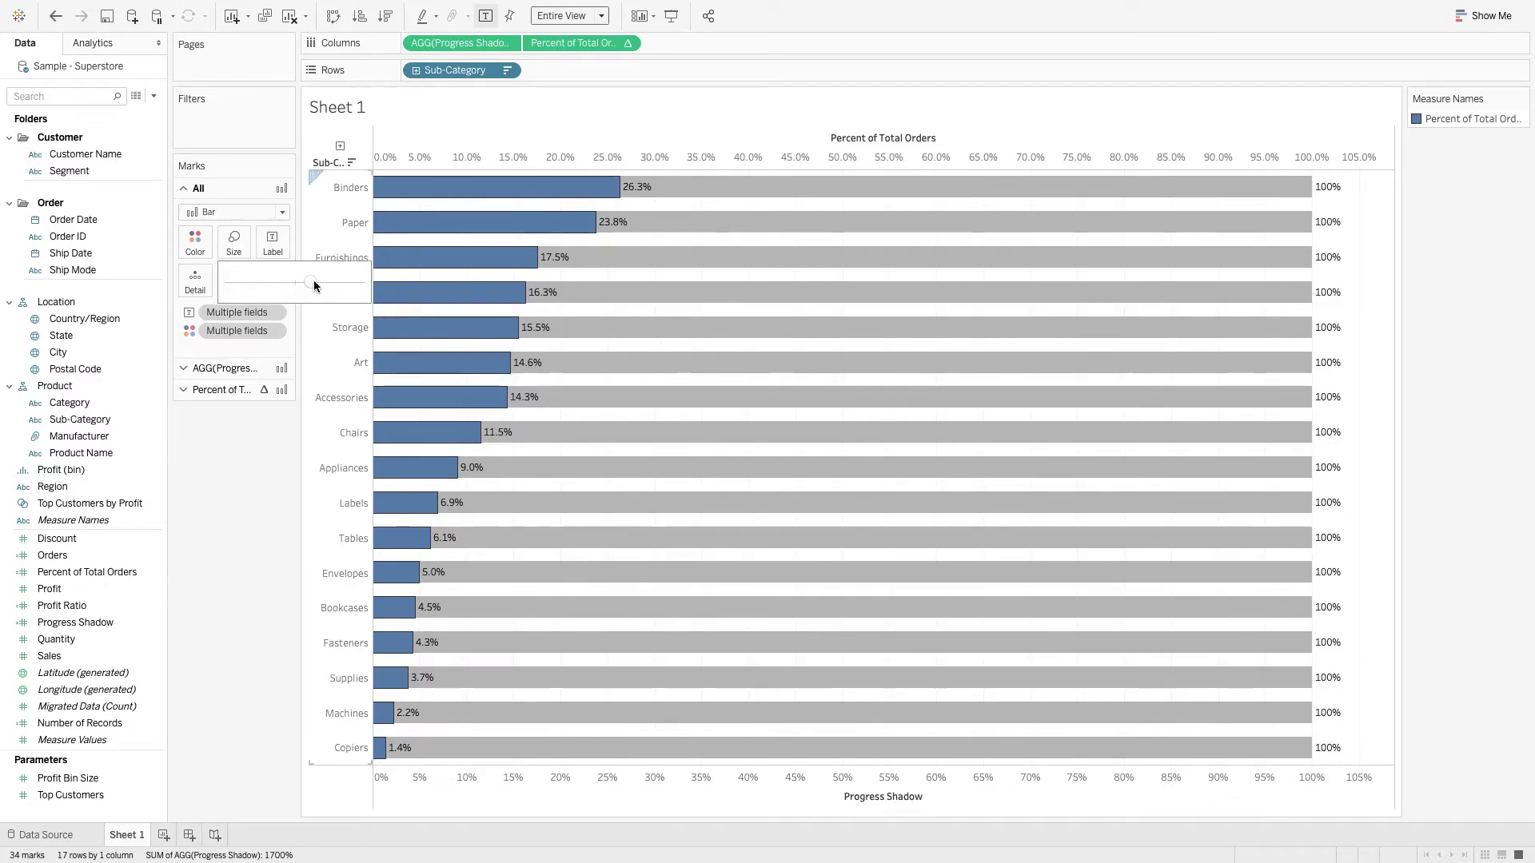
# Step: Make the gray Progress Shadow bars a little thinner still
pyautogui.click(223, 368)
pyautogui.click(233, 264)
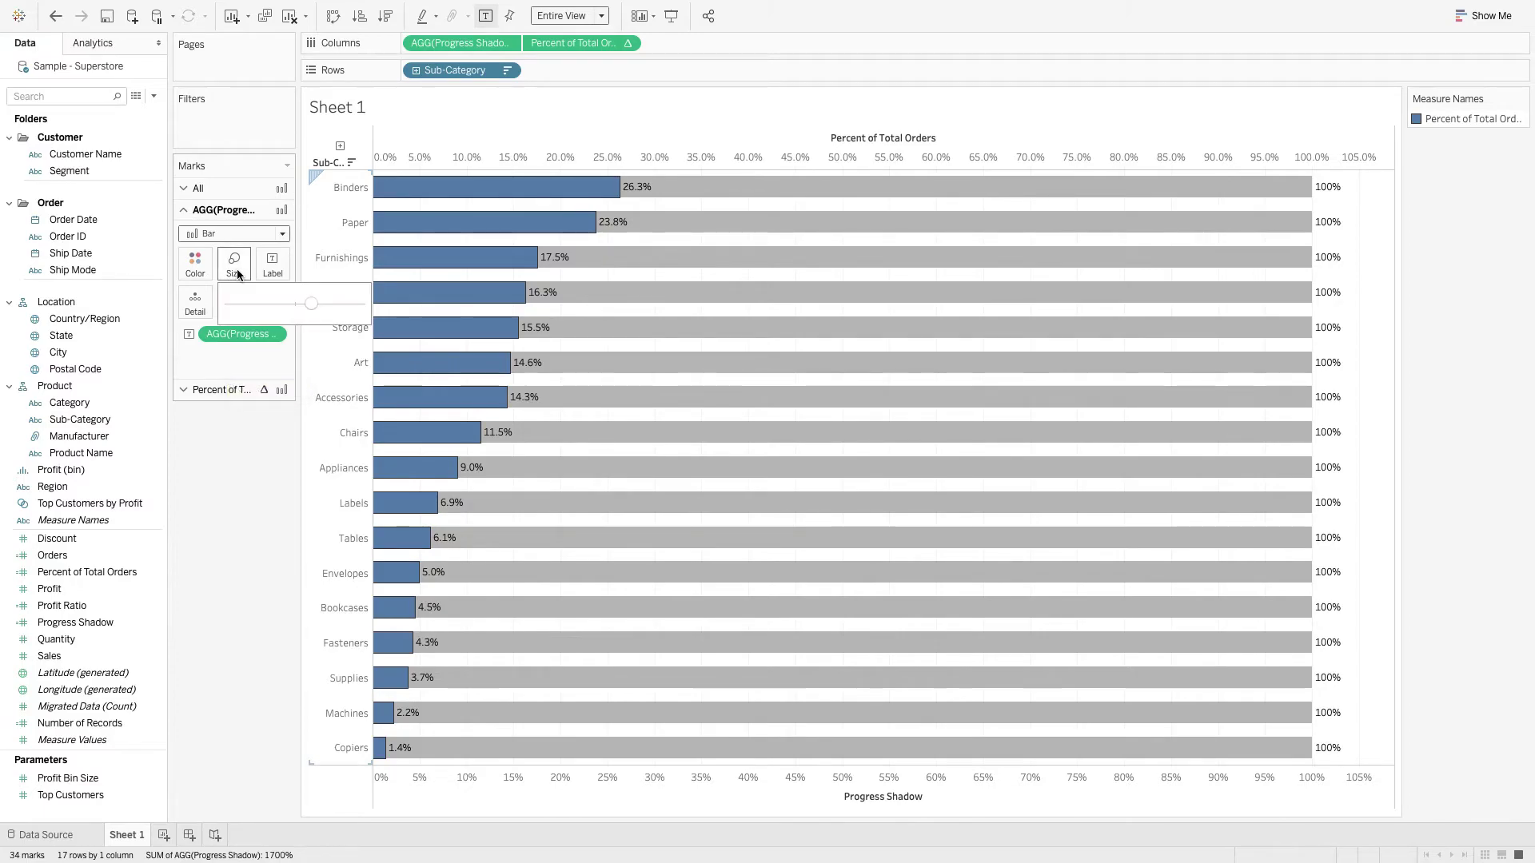
pyautogui.moveTo(309, 304); pyautogui.dragTo(306, 305)
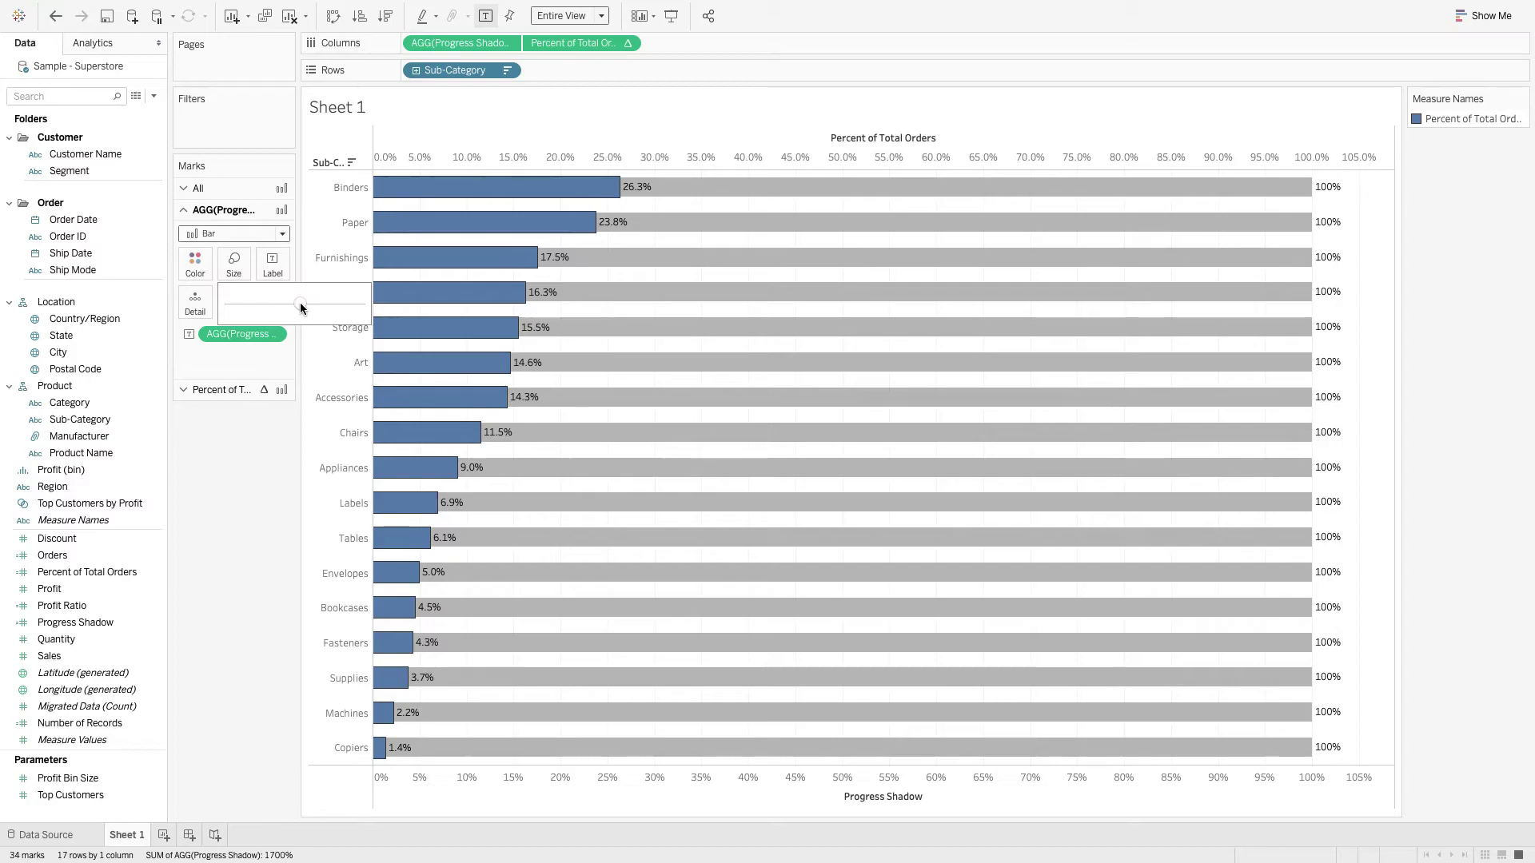
pyautogui.click(247, 510)
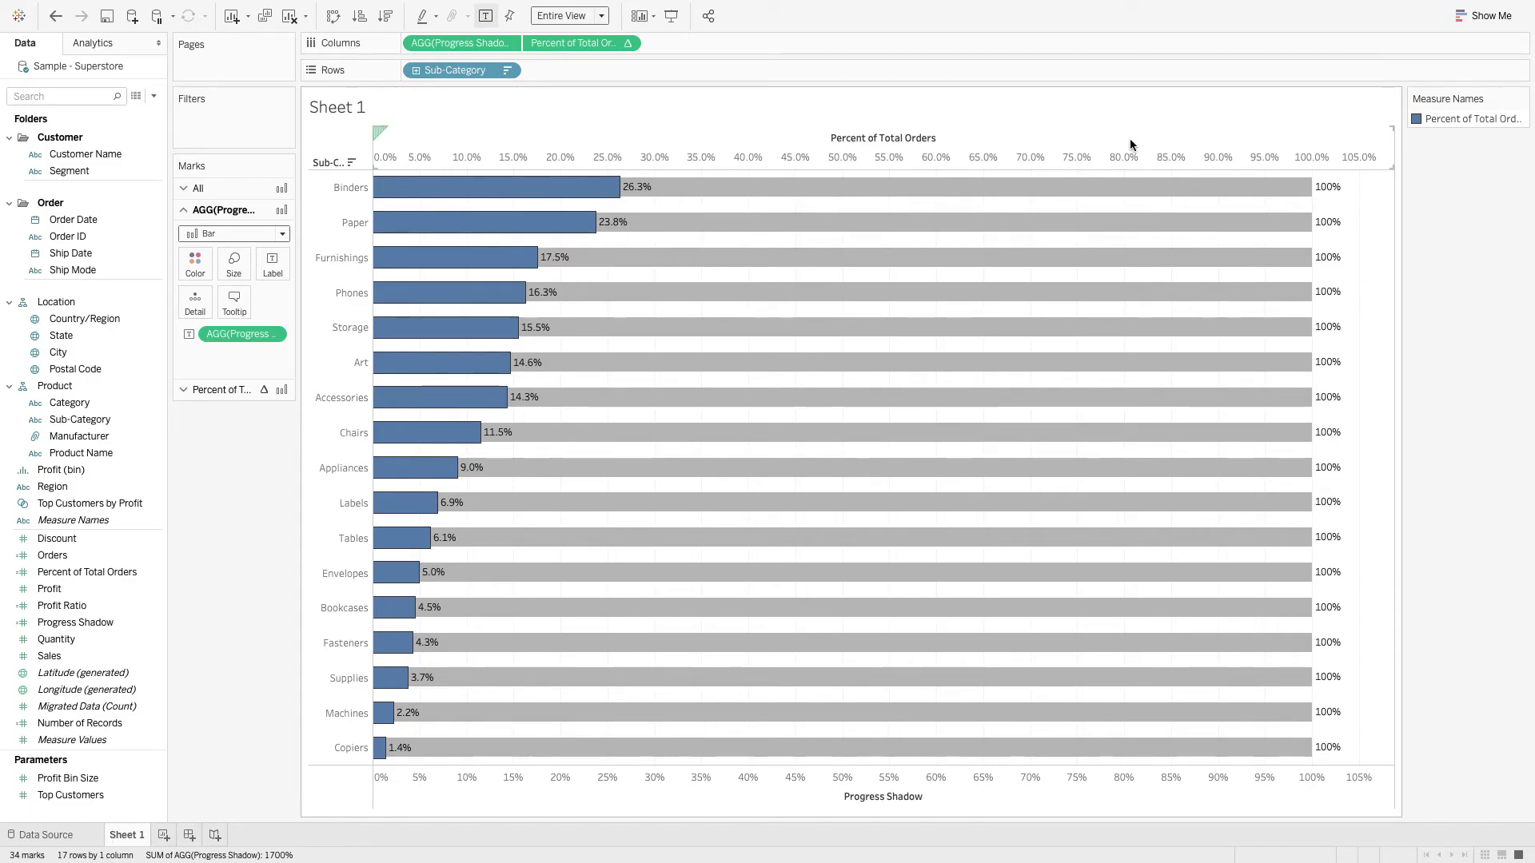
# Step: Turn off Show Header for the top Percent of Total Orders and bottom Progress Shadow axes
pyautogui.rightClick(914, 151)
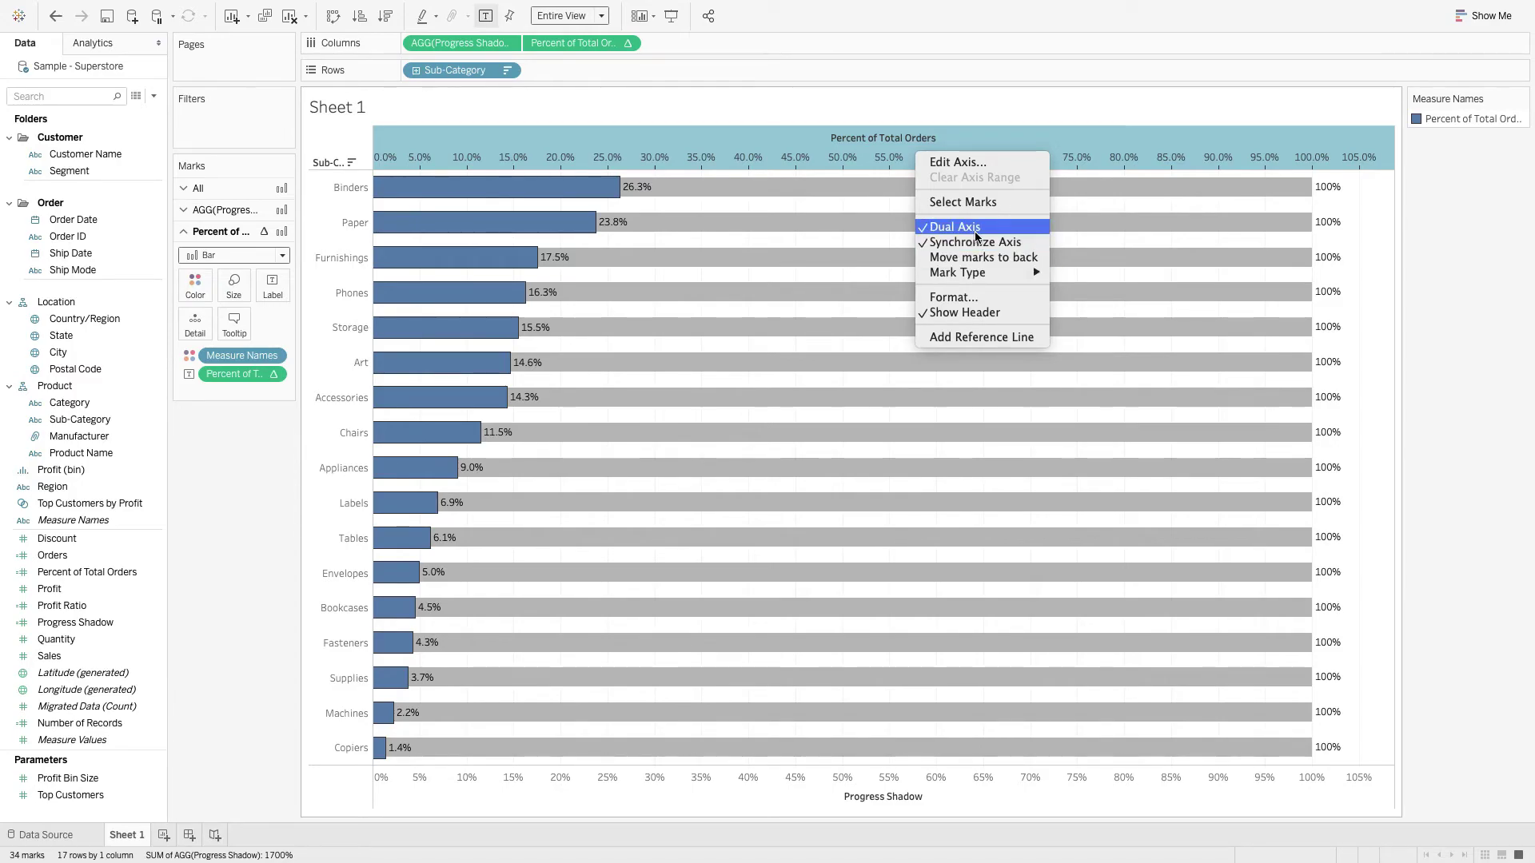
pyautogui.click(971, 313)
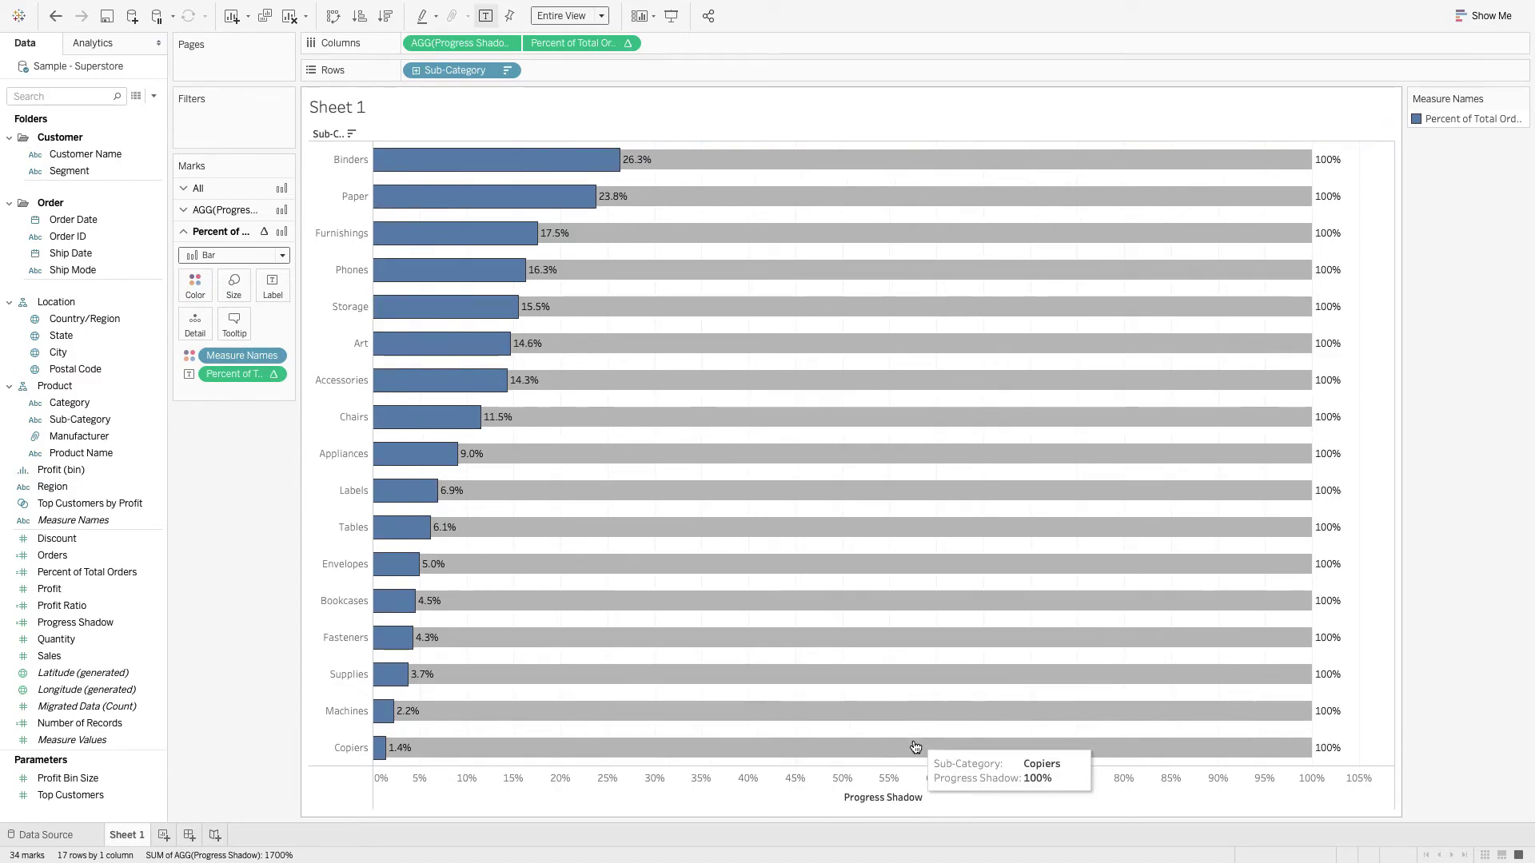
pyautogui.rightClick(909, 774)
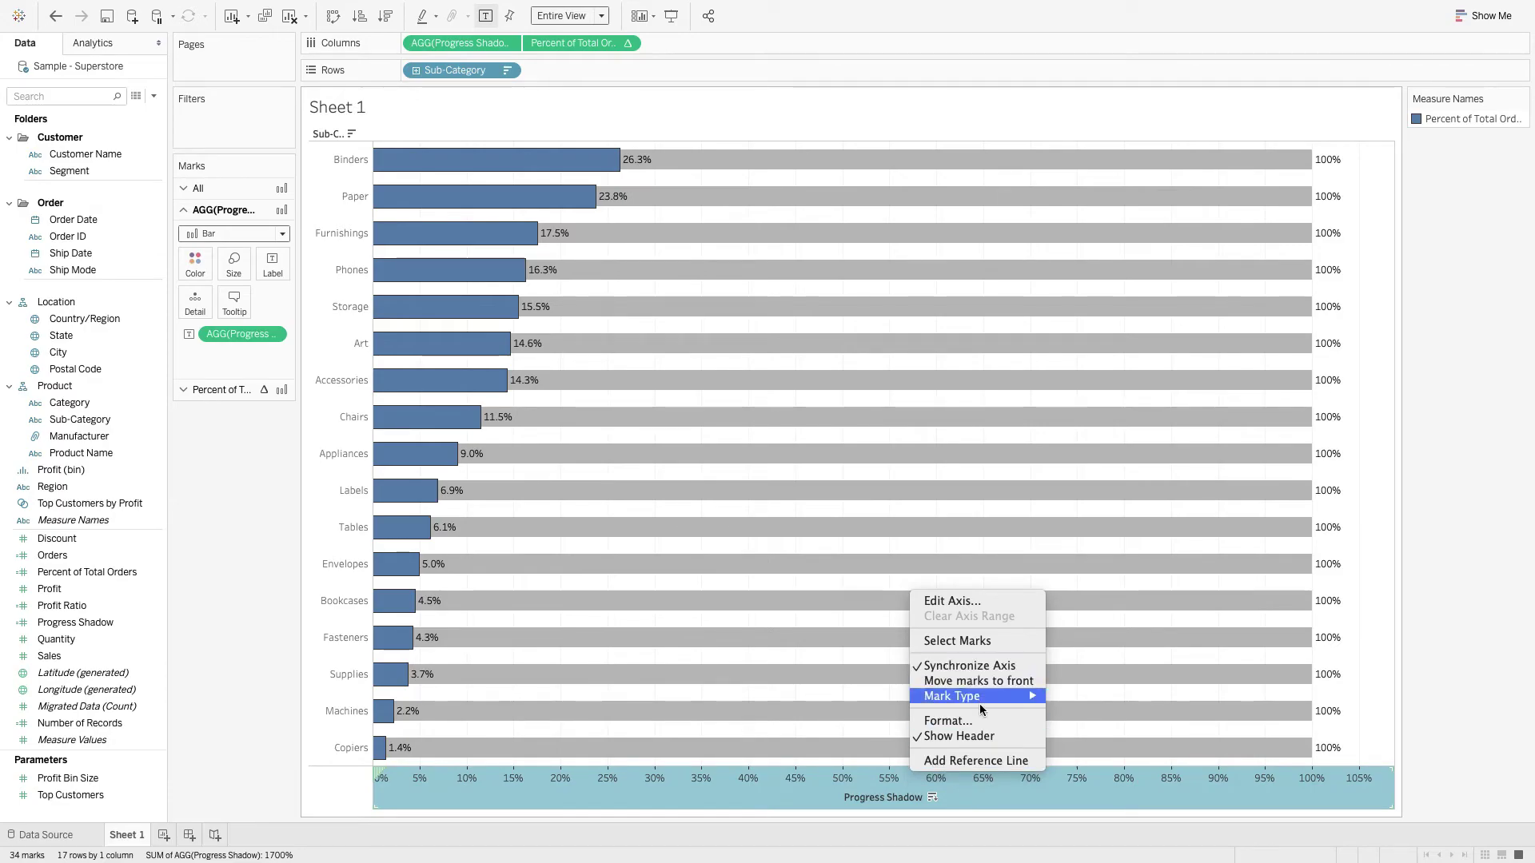
pyautogui.click(977, 736)
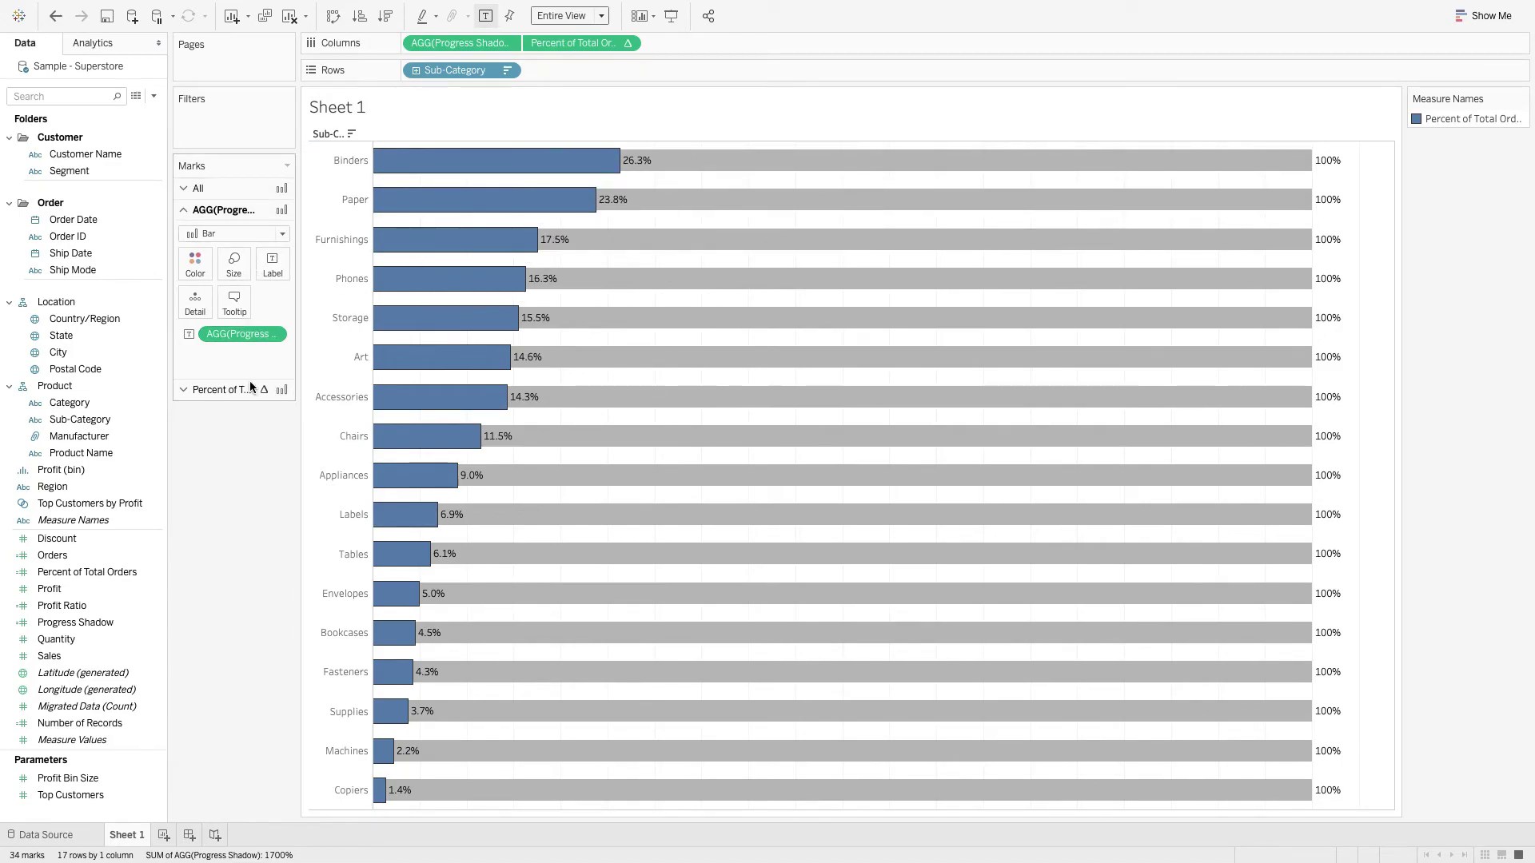
# Step: Set the Percent of Total Orders labels to 10pt font with Automatic colour
pyautogui.click(230, 391)
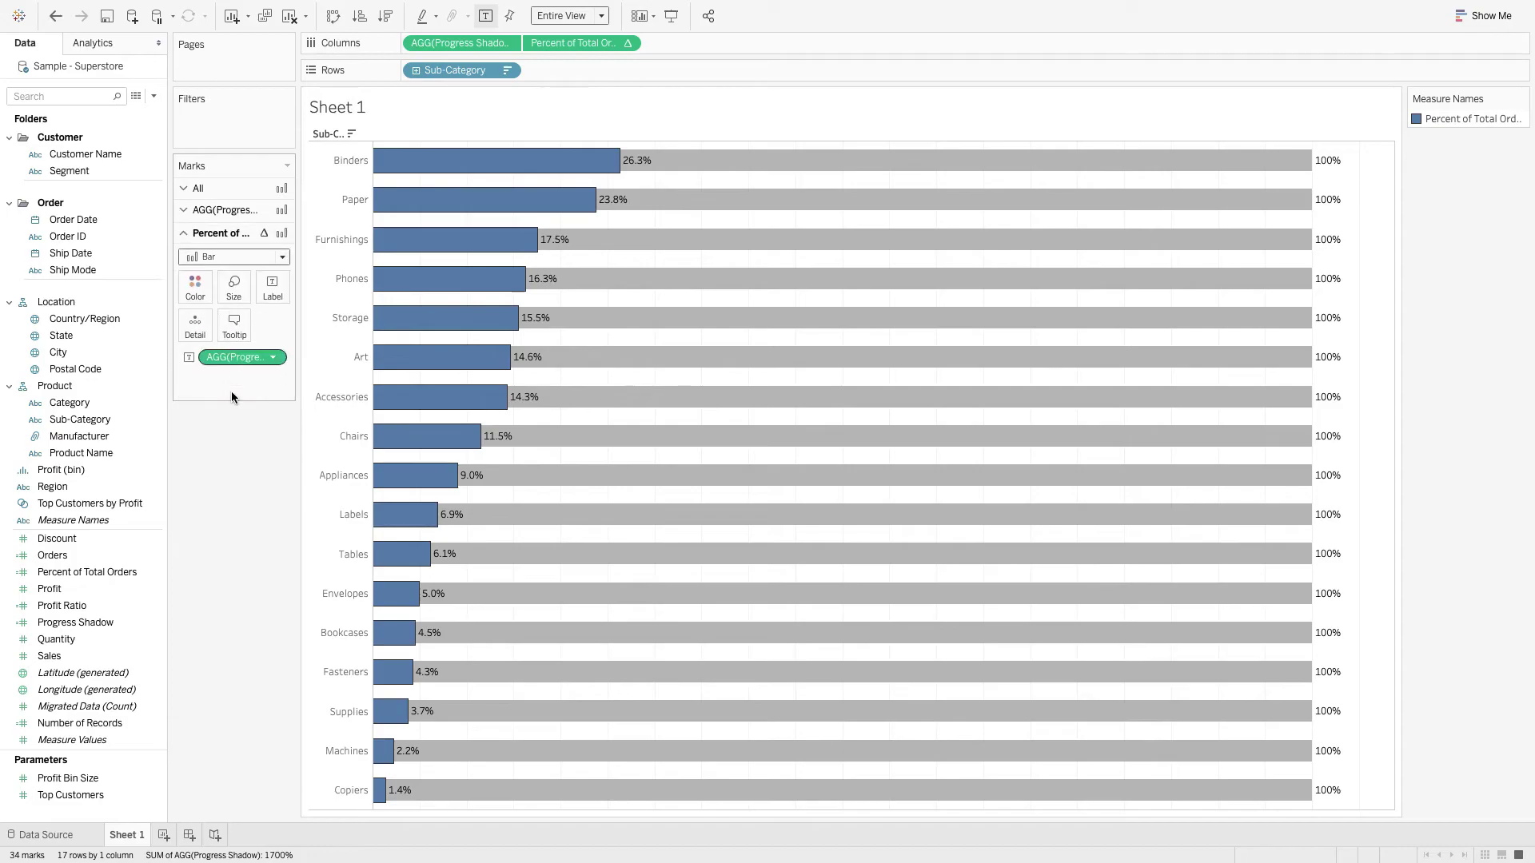
pyautogui.click(275, 294)
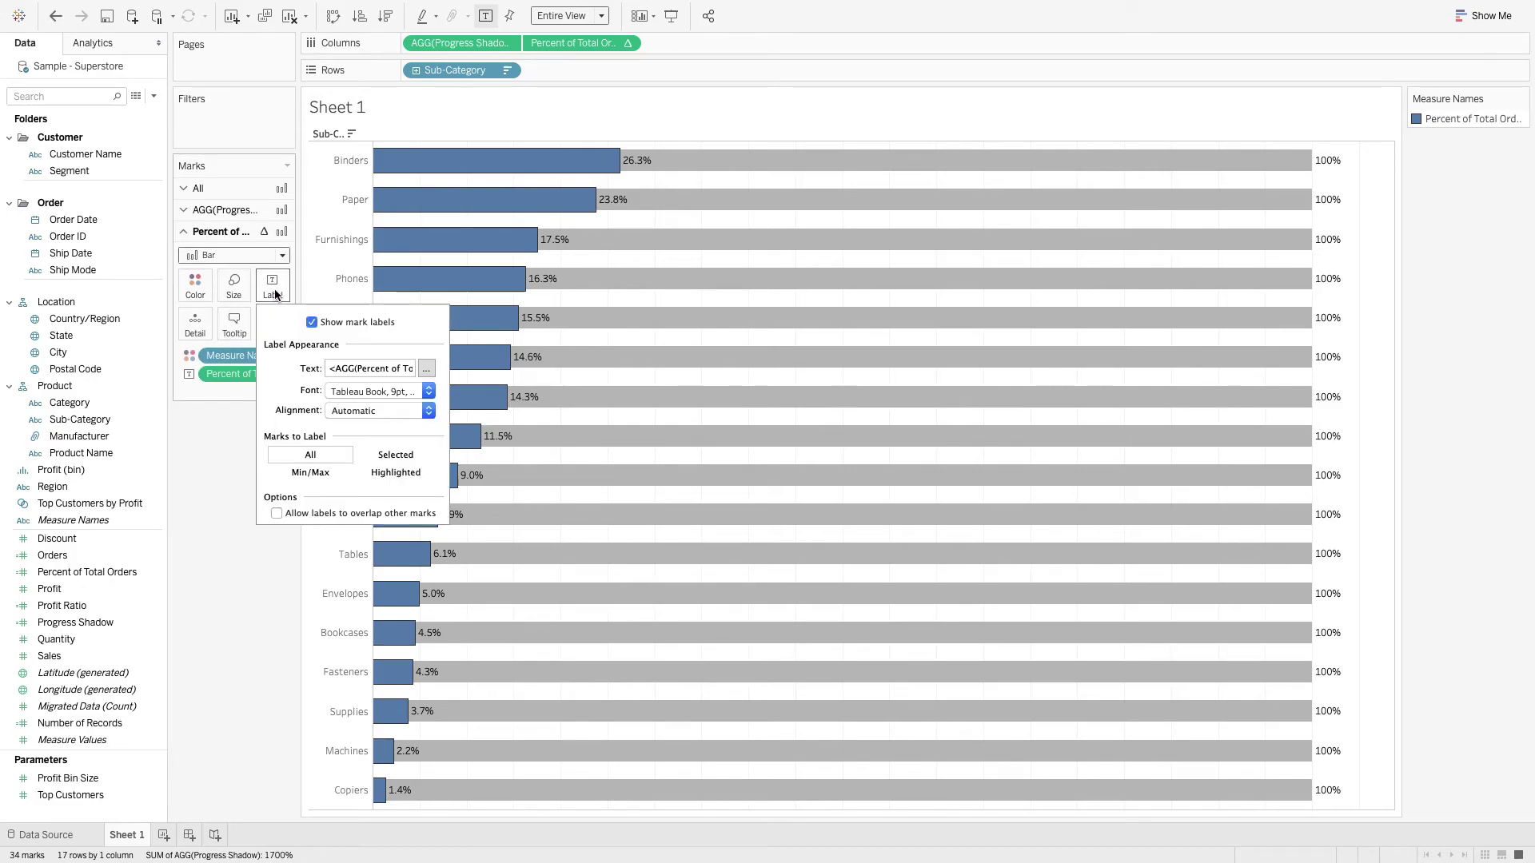
pyautogui.click(359, 391)
pyautogui.click(365, 440)
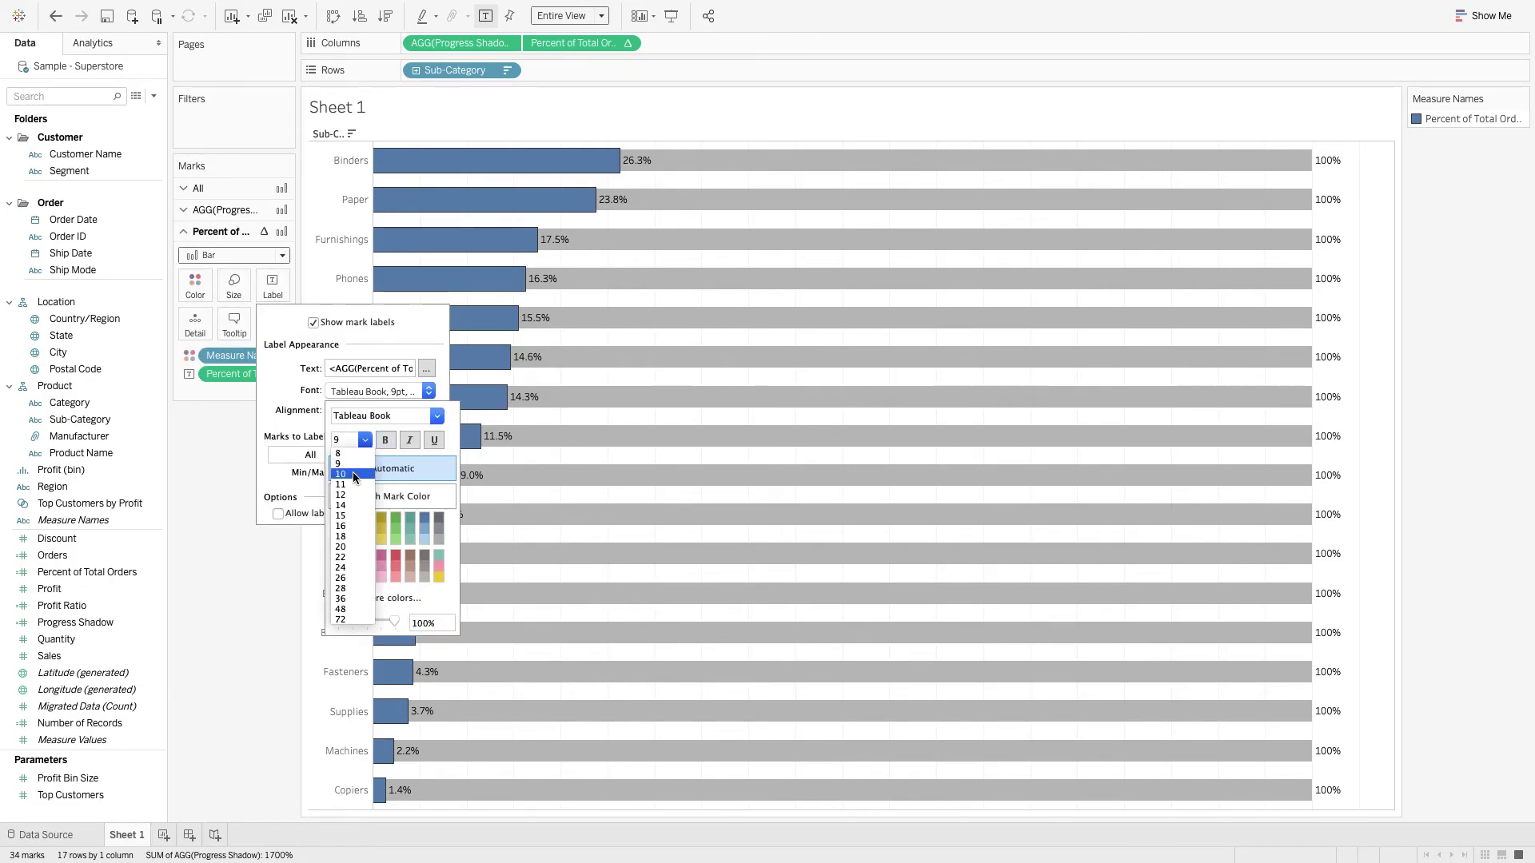
pyautogui.click(355, 475)
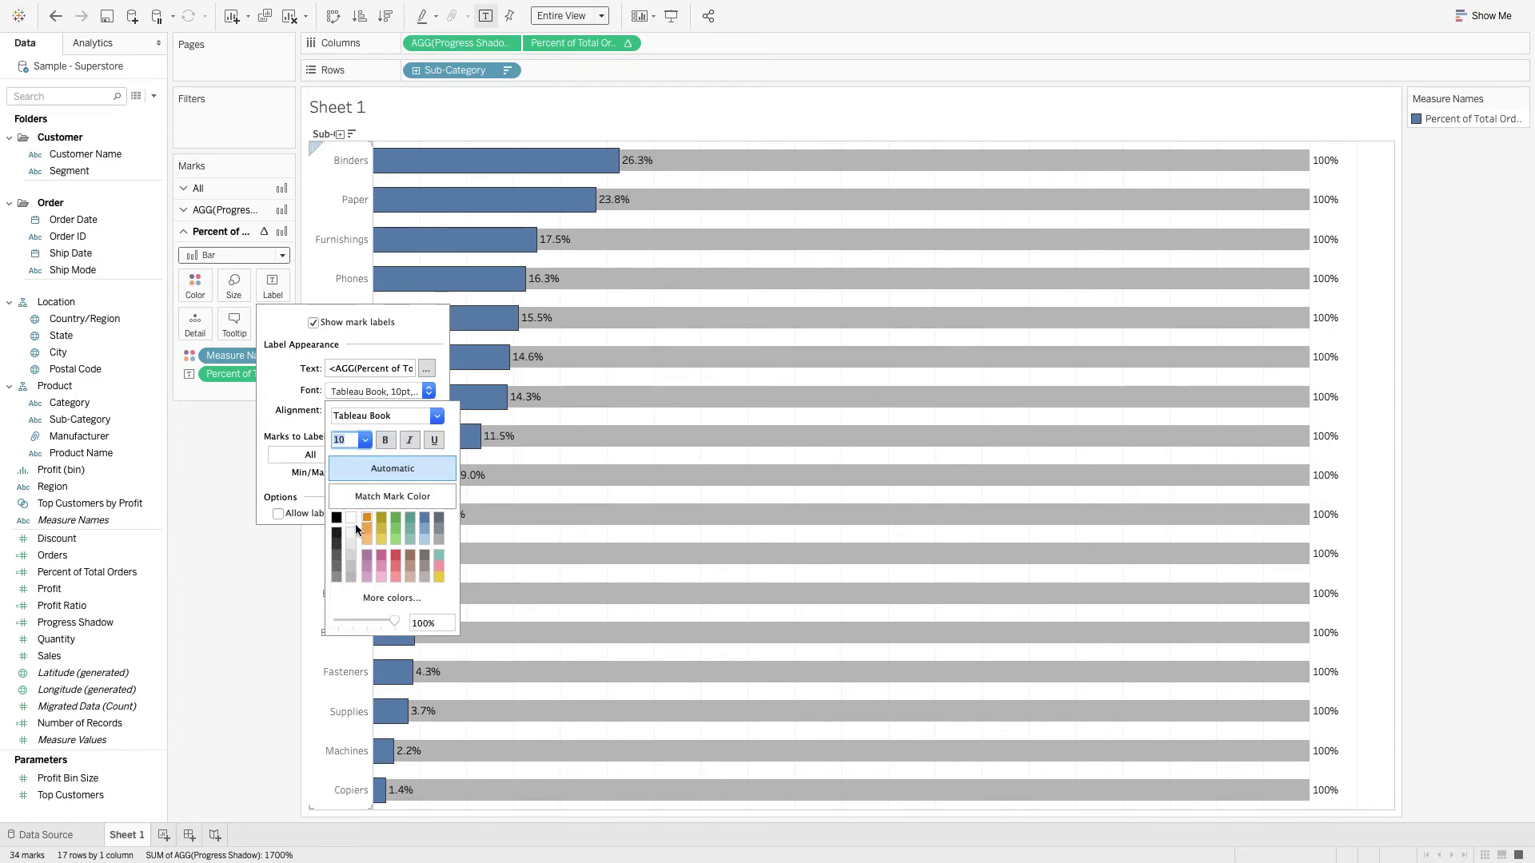
pyautogui.click(338, 546)
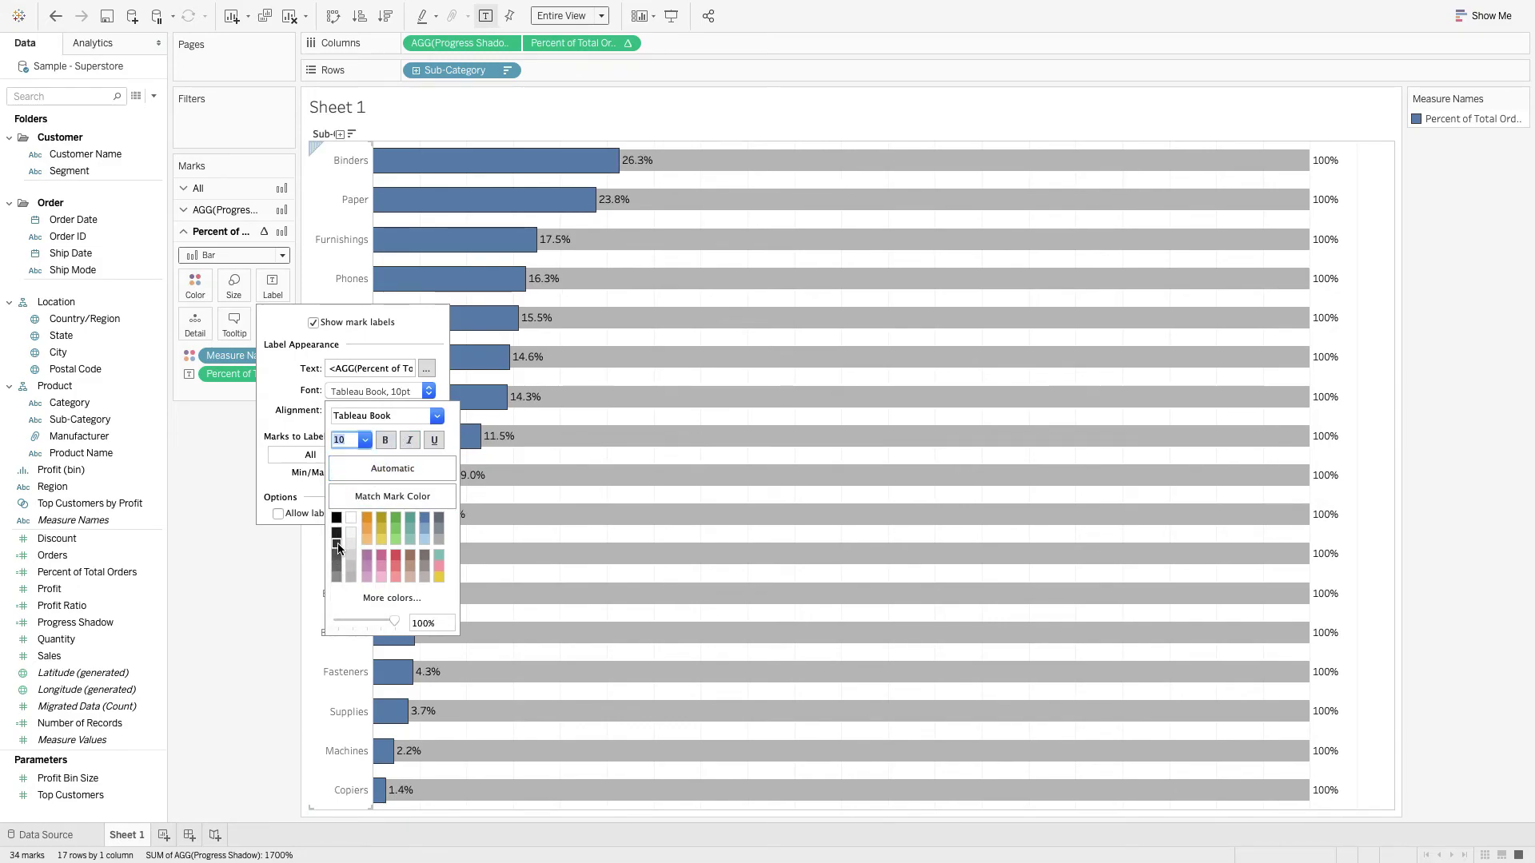
pyautogui.click(401, 468)
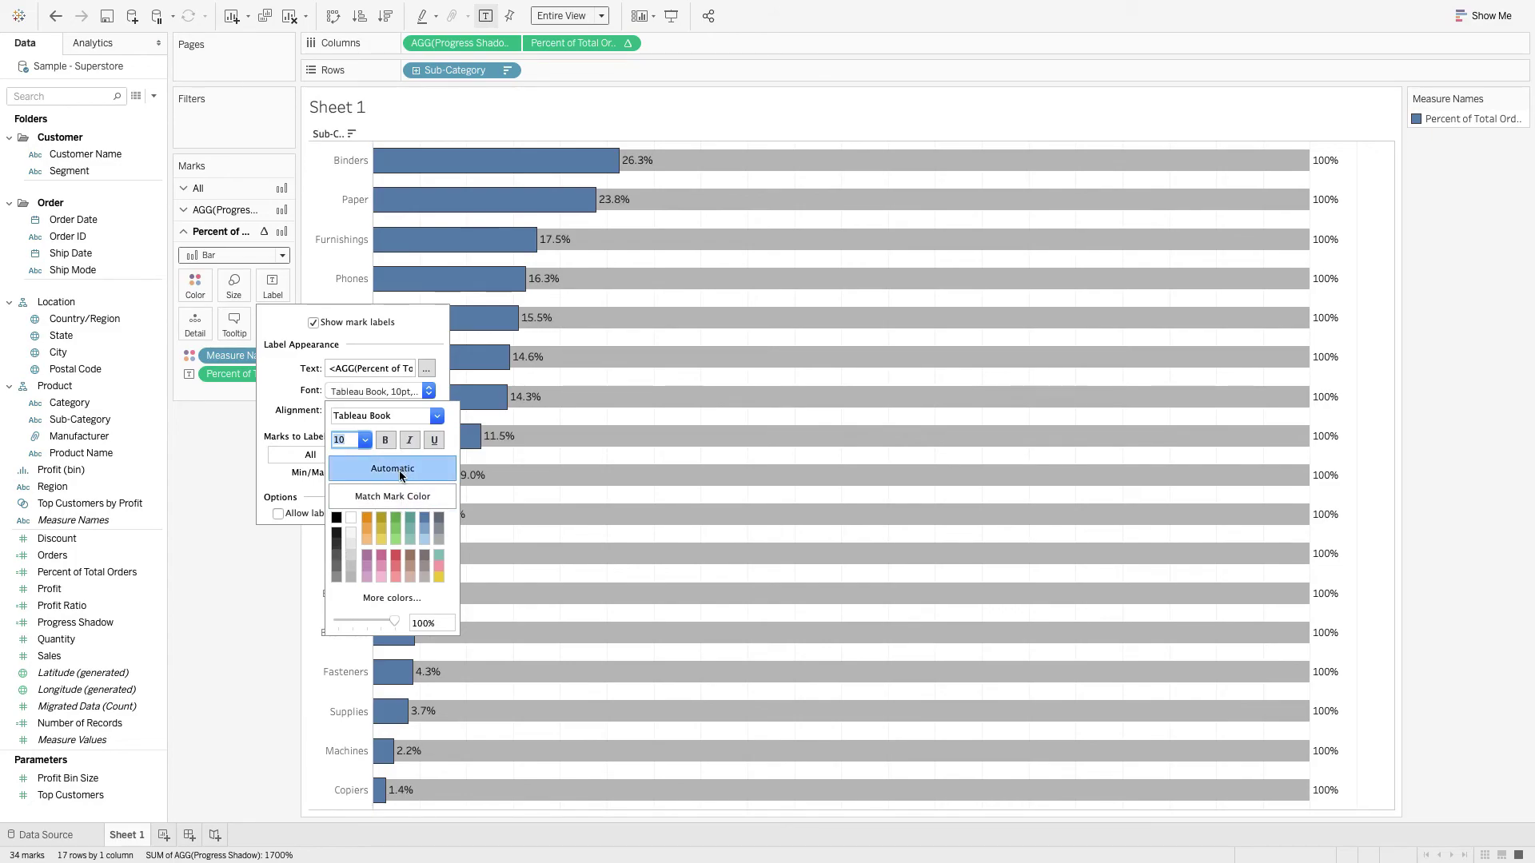
pyautogui.click(263, 573)
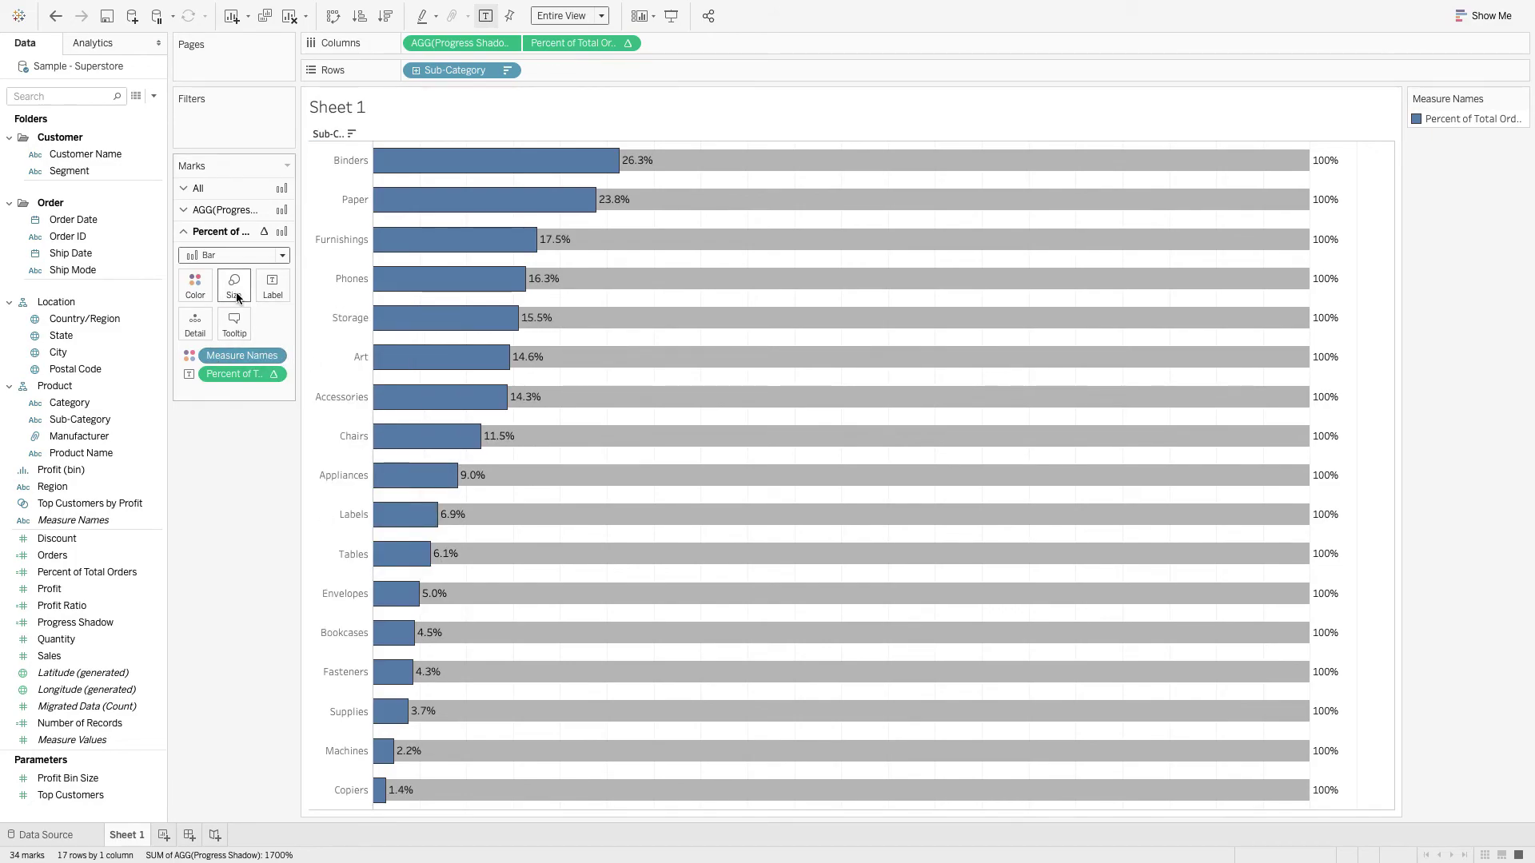
# Step: Left-align the percent labels so they sit inside the blue bars
pyautogui.click(270, 288)
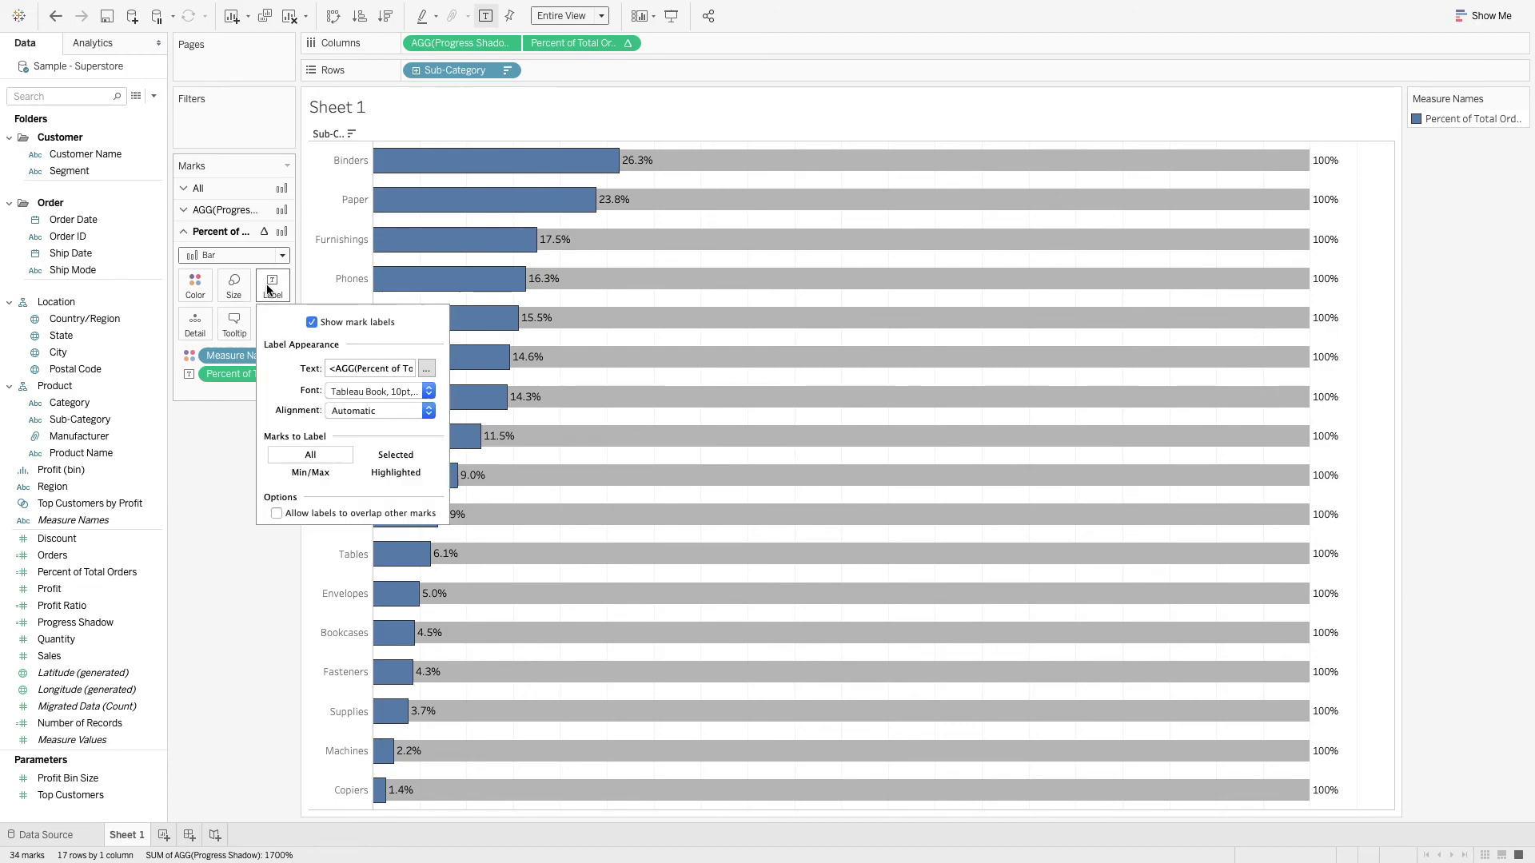
pyautogui.click(368, 411)
pyautogui.click(358, 485)
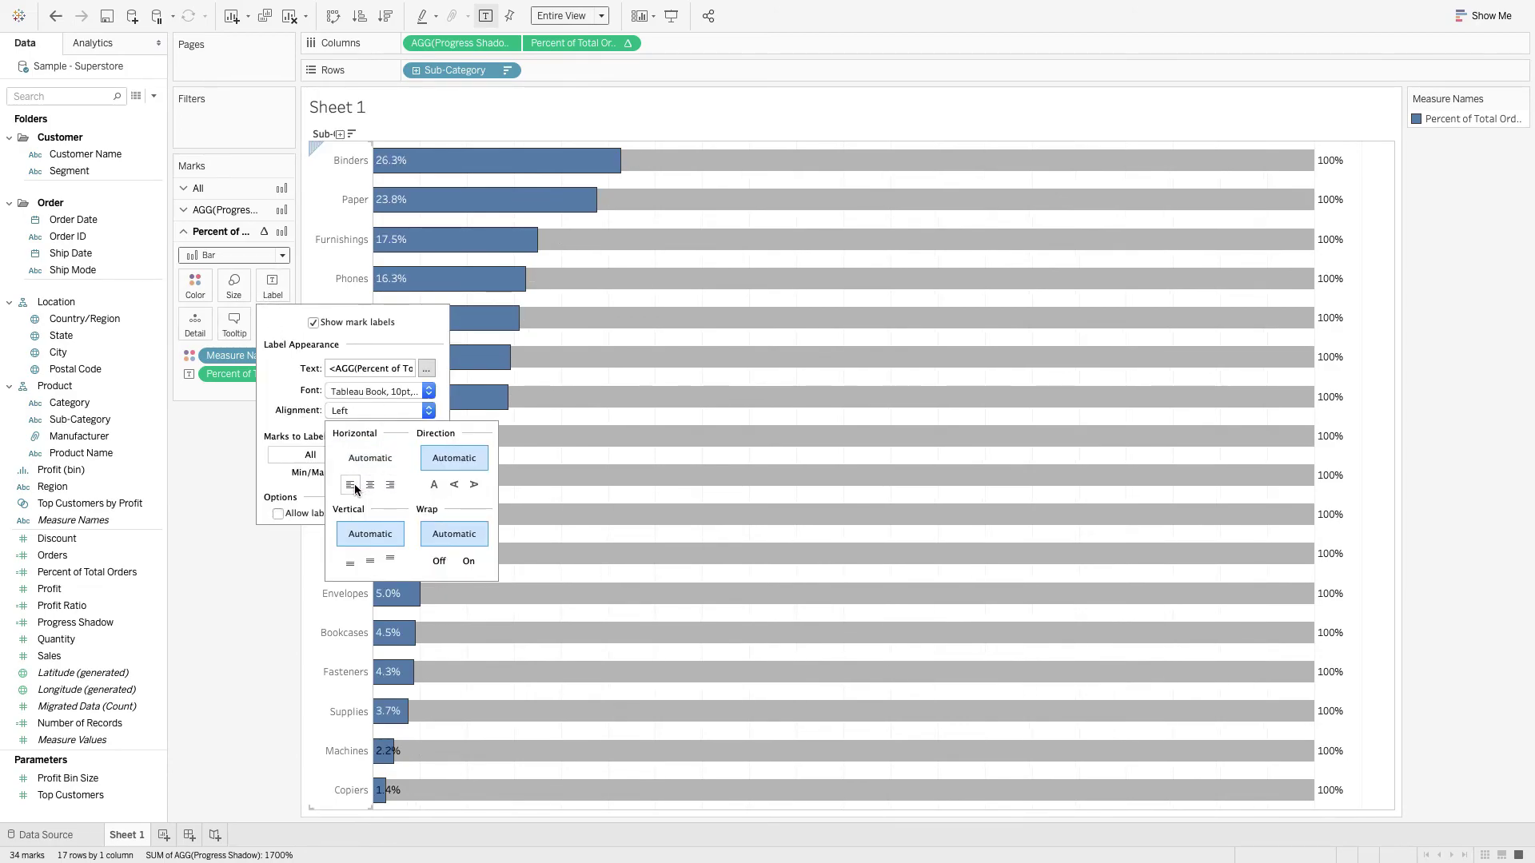
pyautogui.click(232, 579)
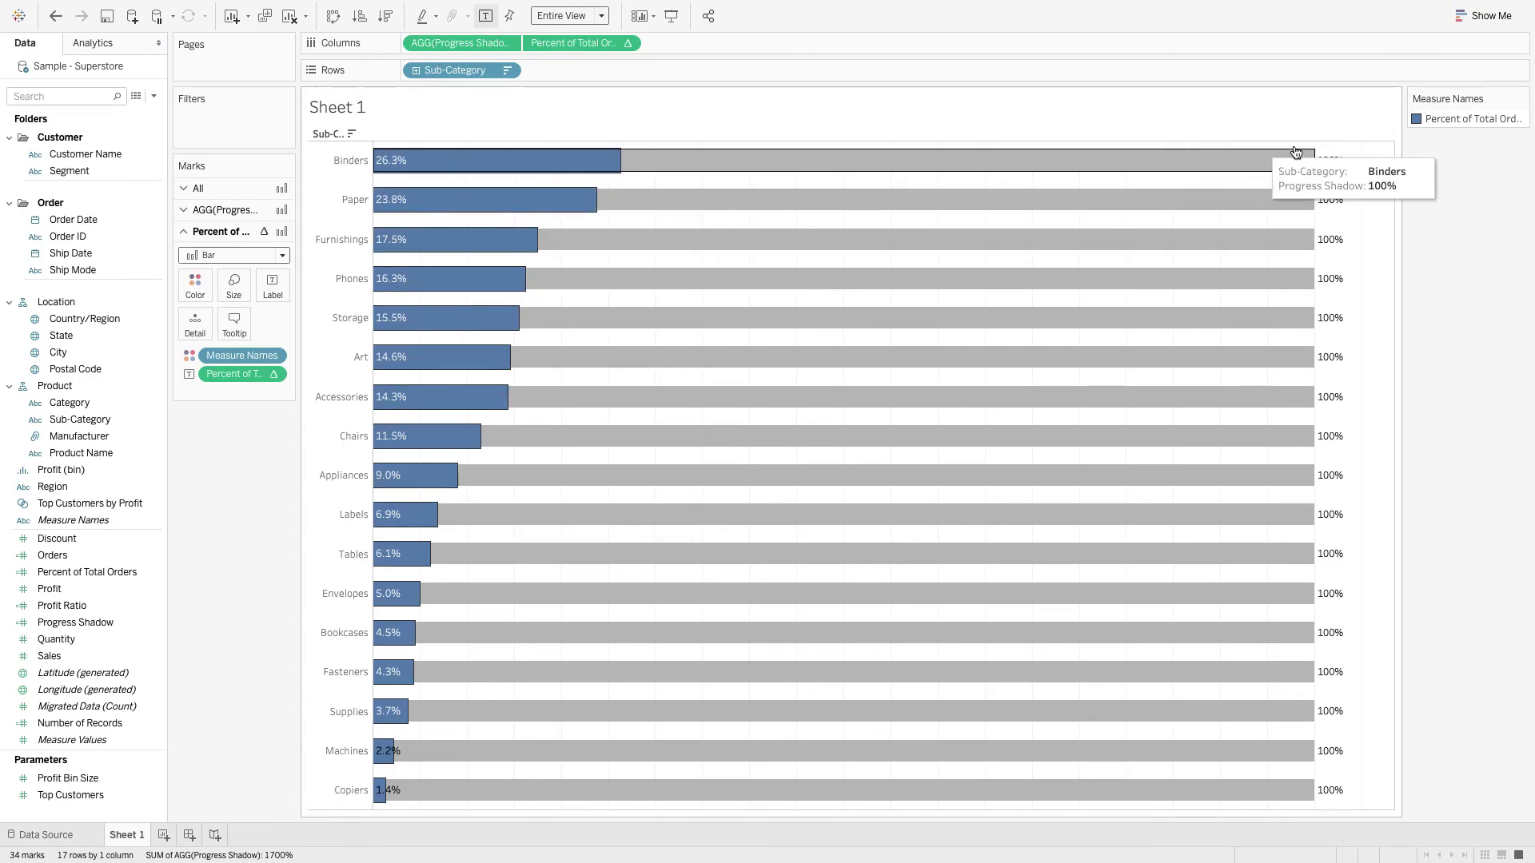
# Step: Format the Progress Shadow 100% labels as 10pt bold text
pyautogui.click(219, 211)
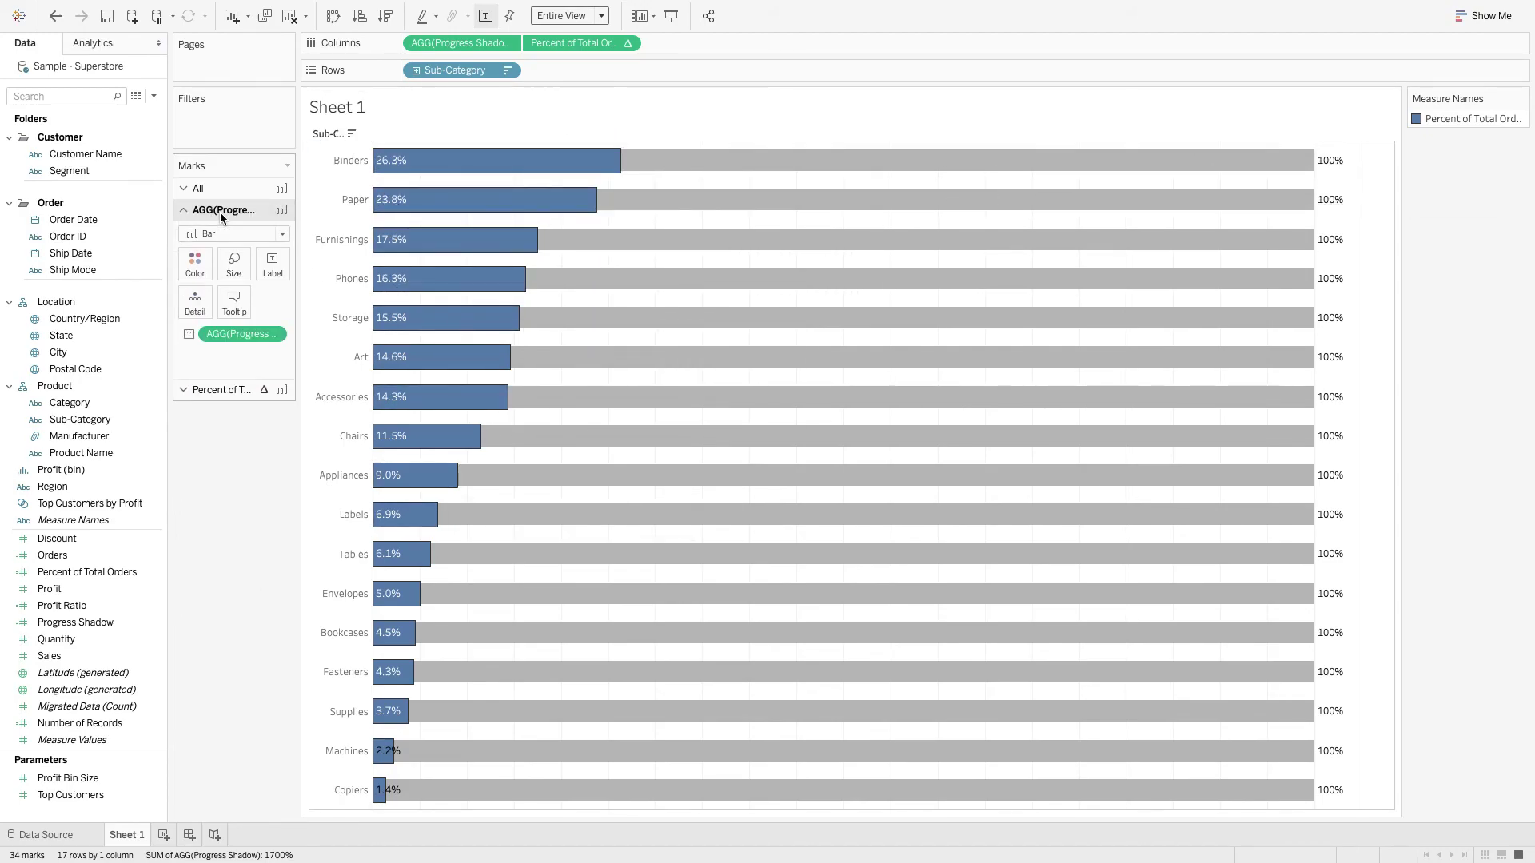
pyautogui.click(271, 267)
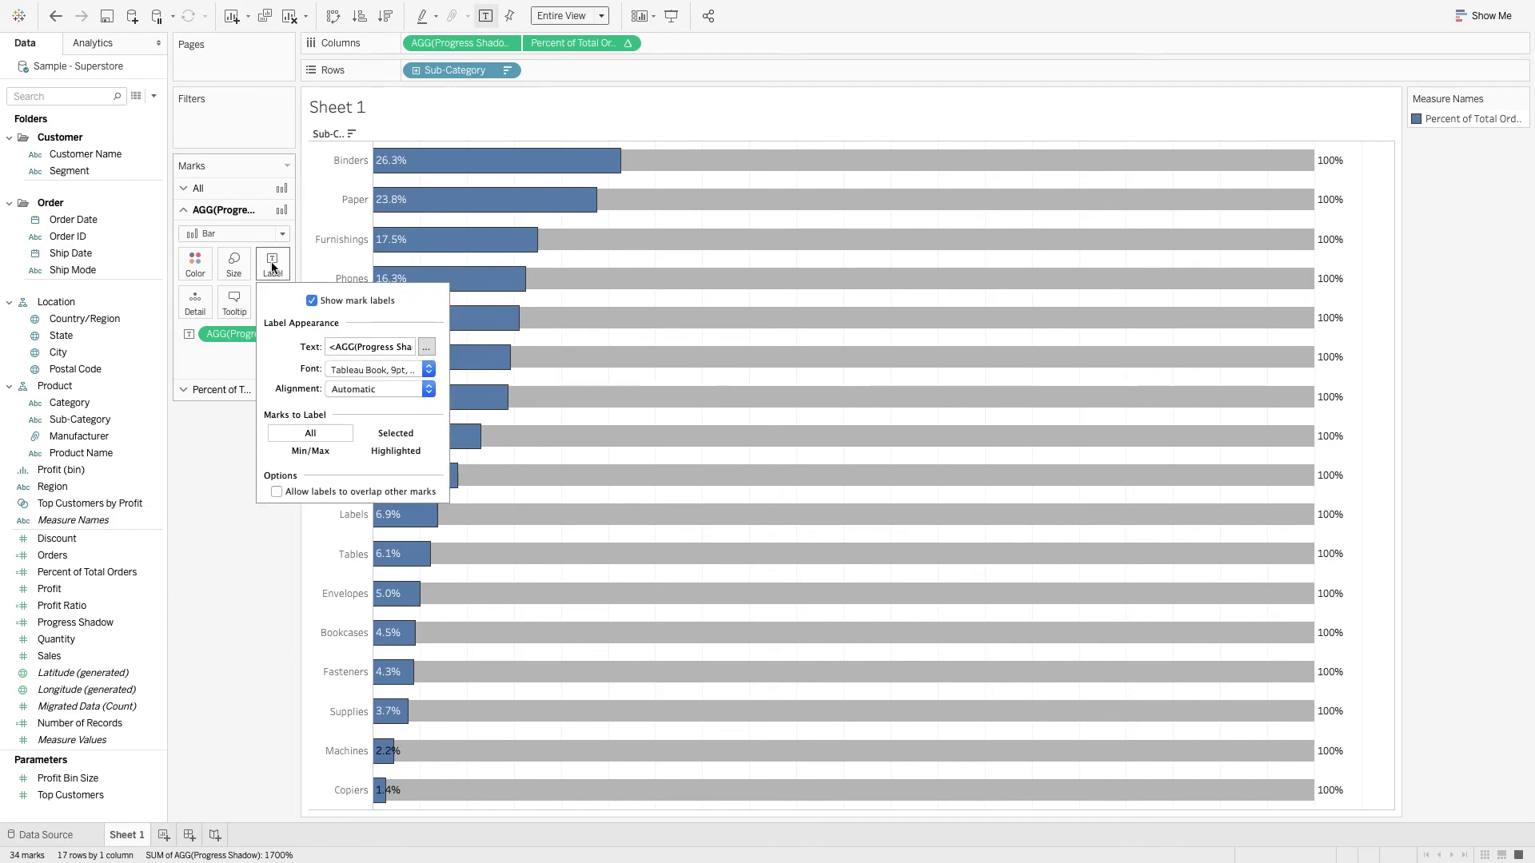
pyautogui.click(382, 368)
pyautogui.click(365, 418)
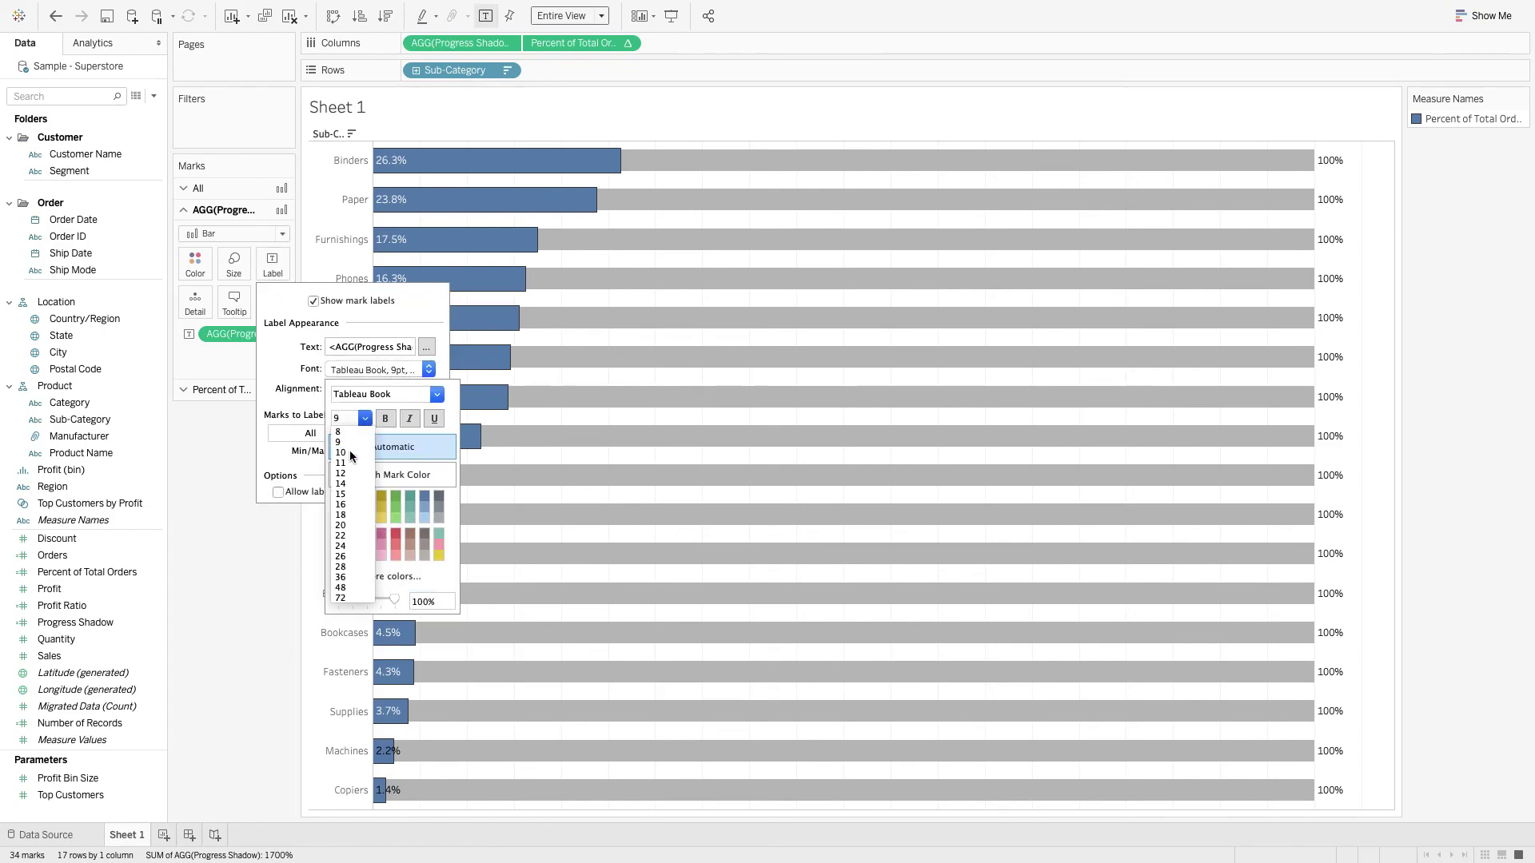
pyautogui.click(341, 452)
pyautogui.click(386, 420)
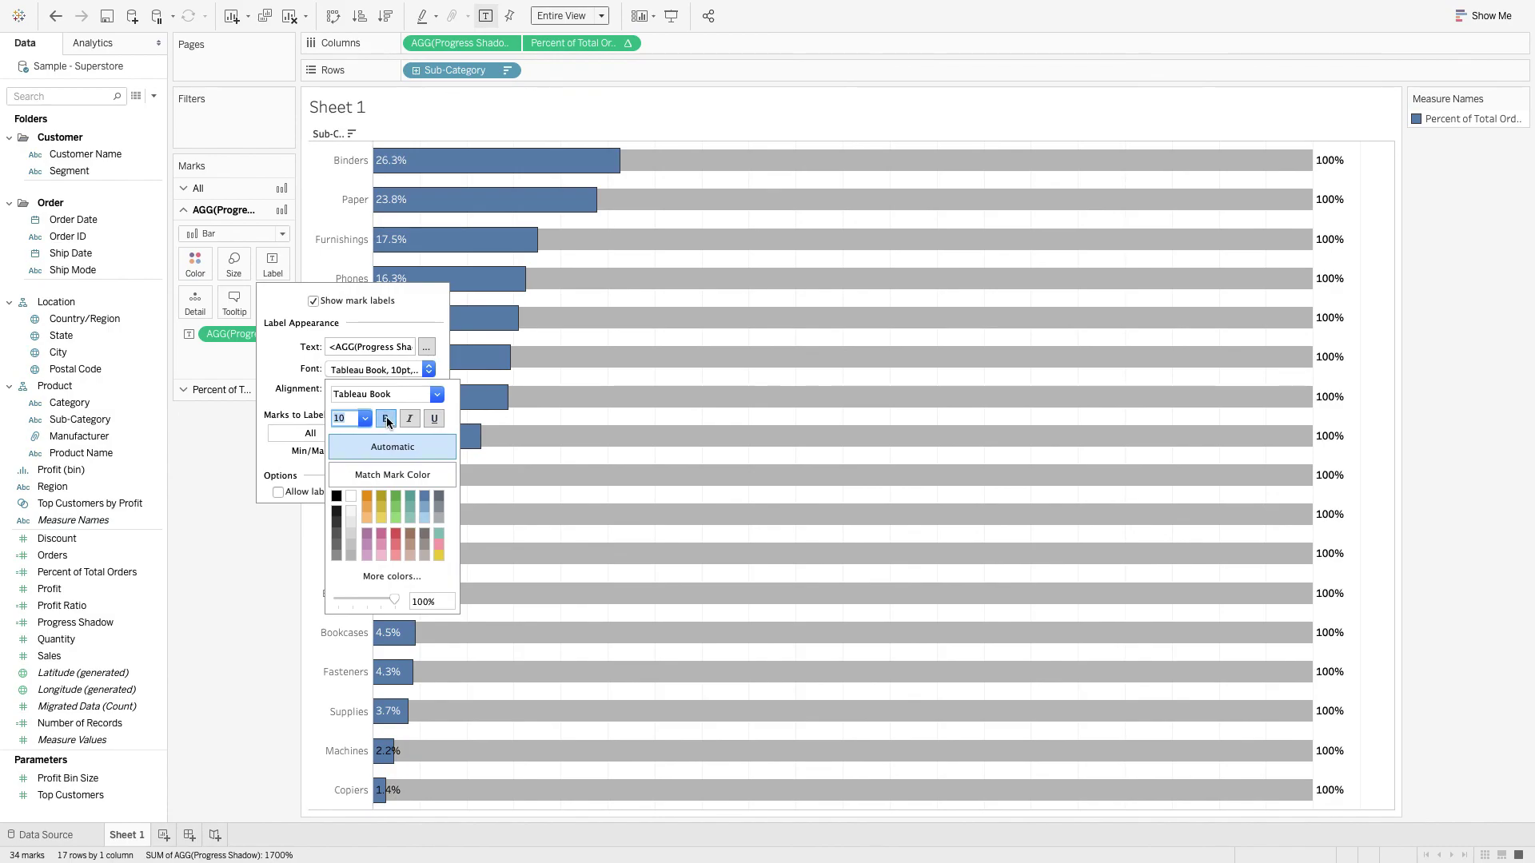
pyautogui.click(225, 557)
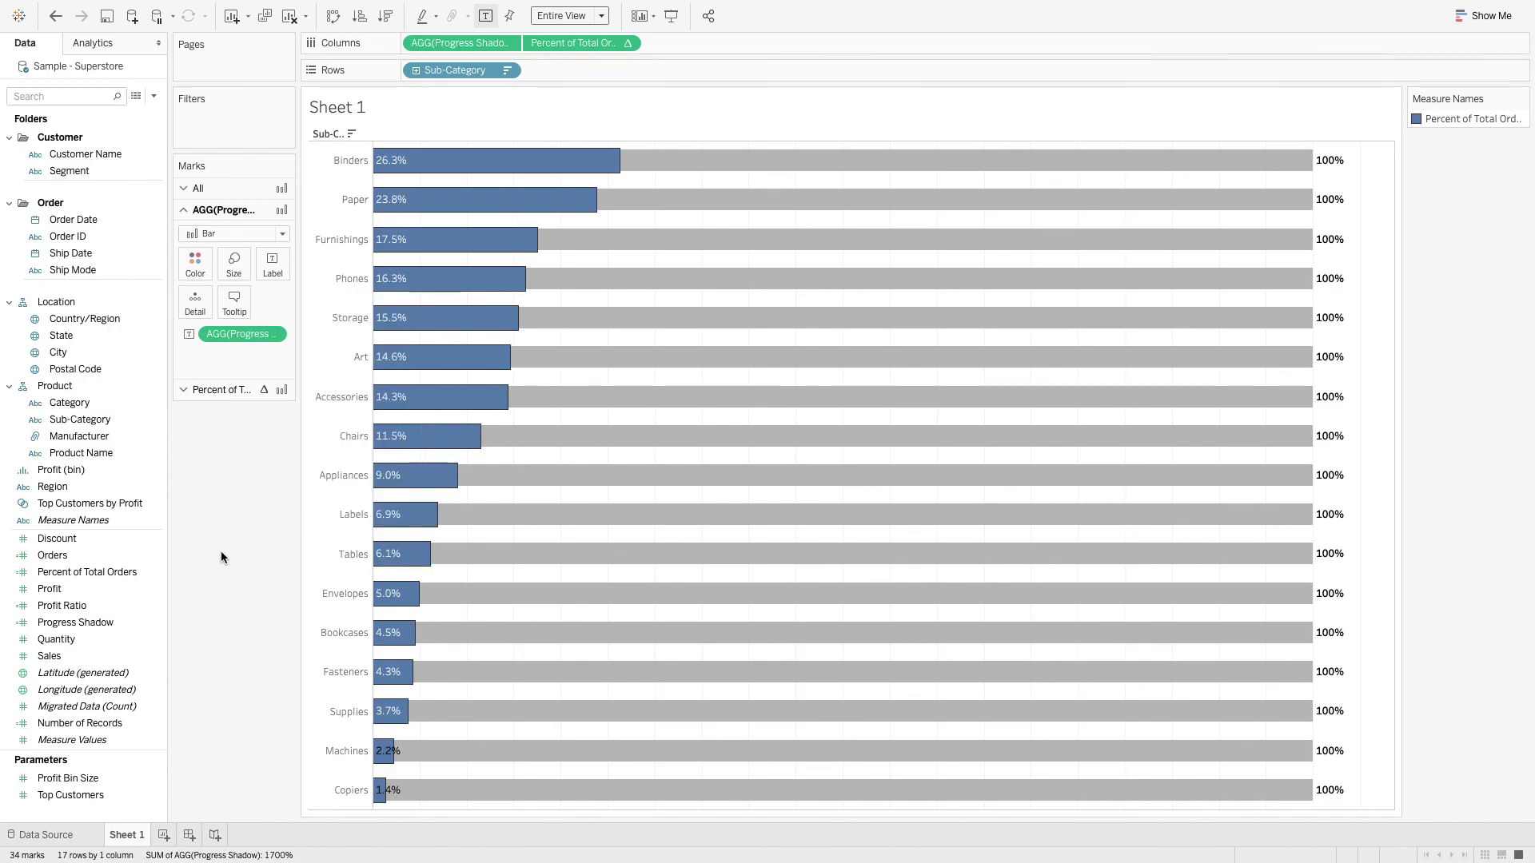